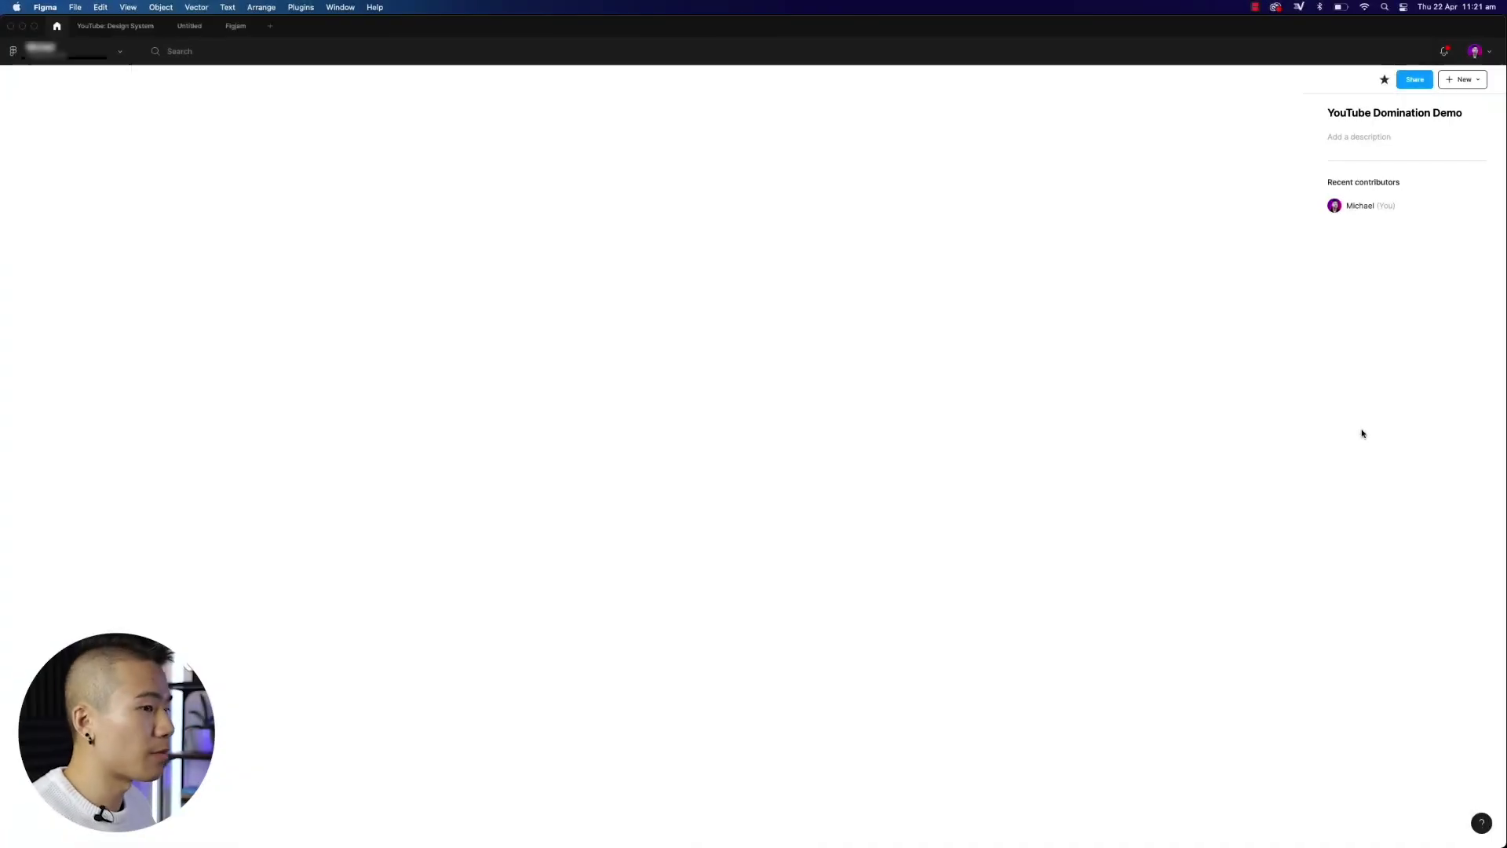
# - Open the New file choices to start a FigJam board in YouTube Domination Demo
pyautogui.click(1464, 82)
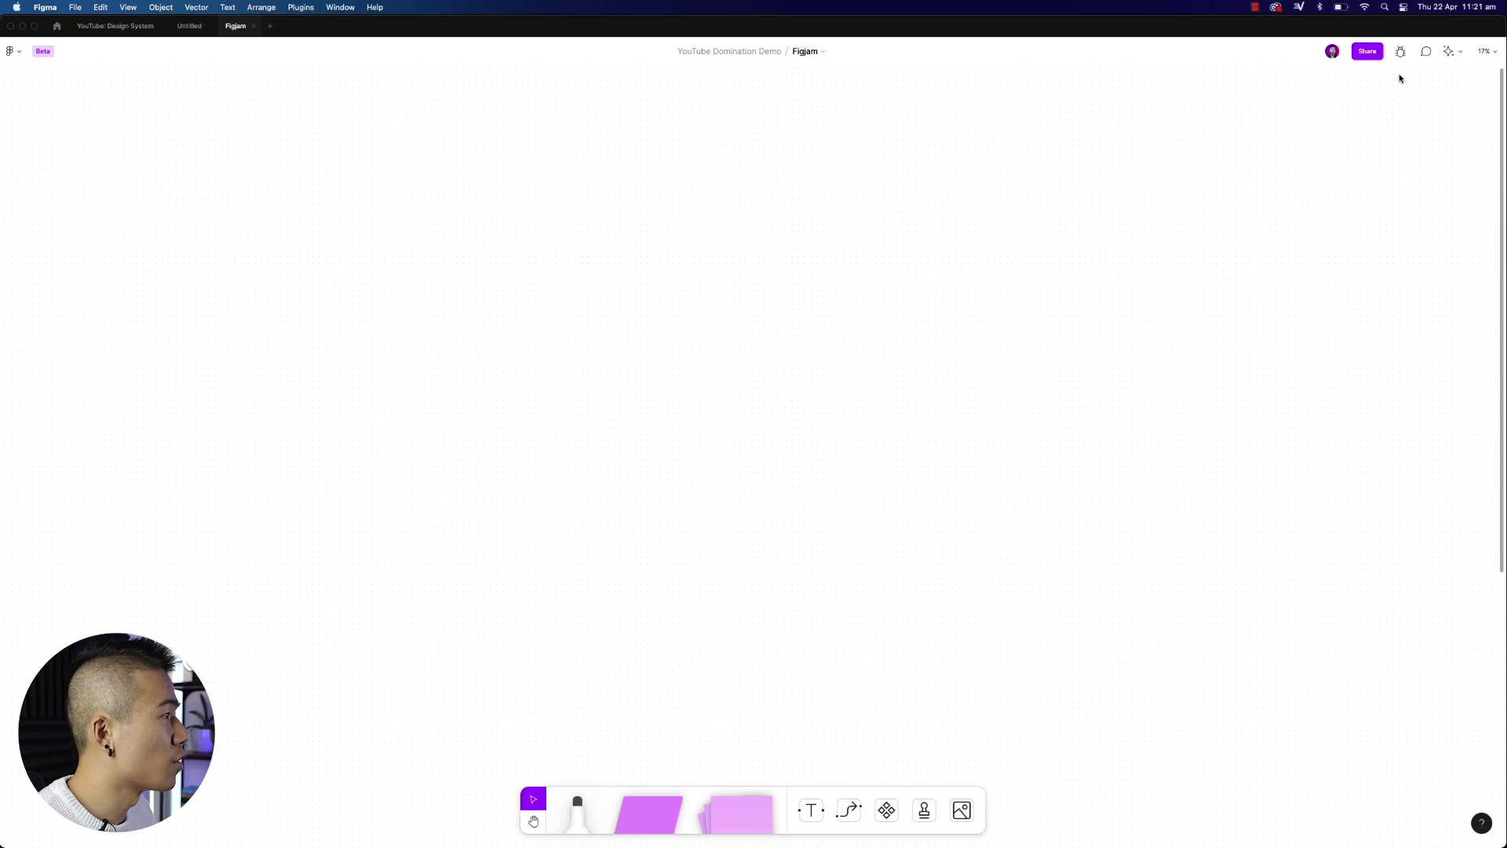
# - Check and close the Share settings, then show the Emote, Stamp and Cursor chat menu
pyautogui.click(1367, 52)
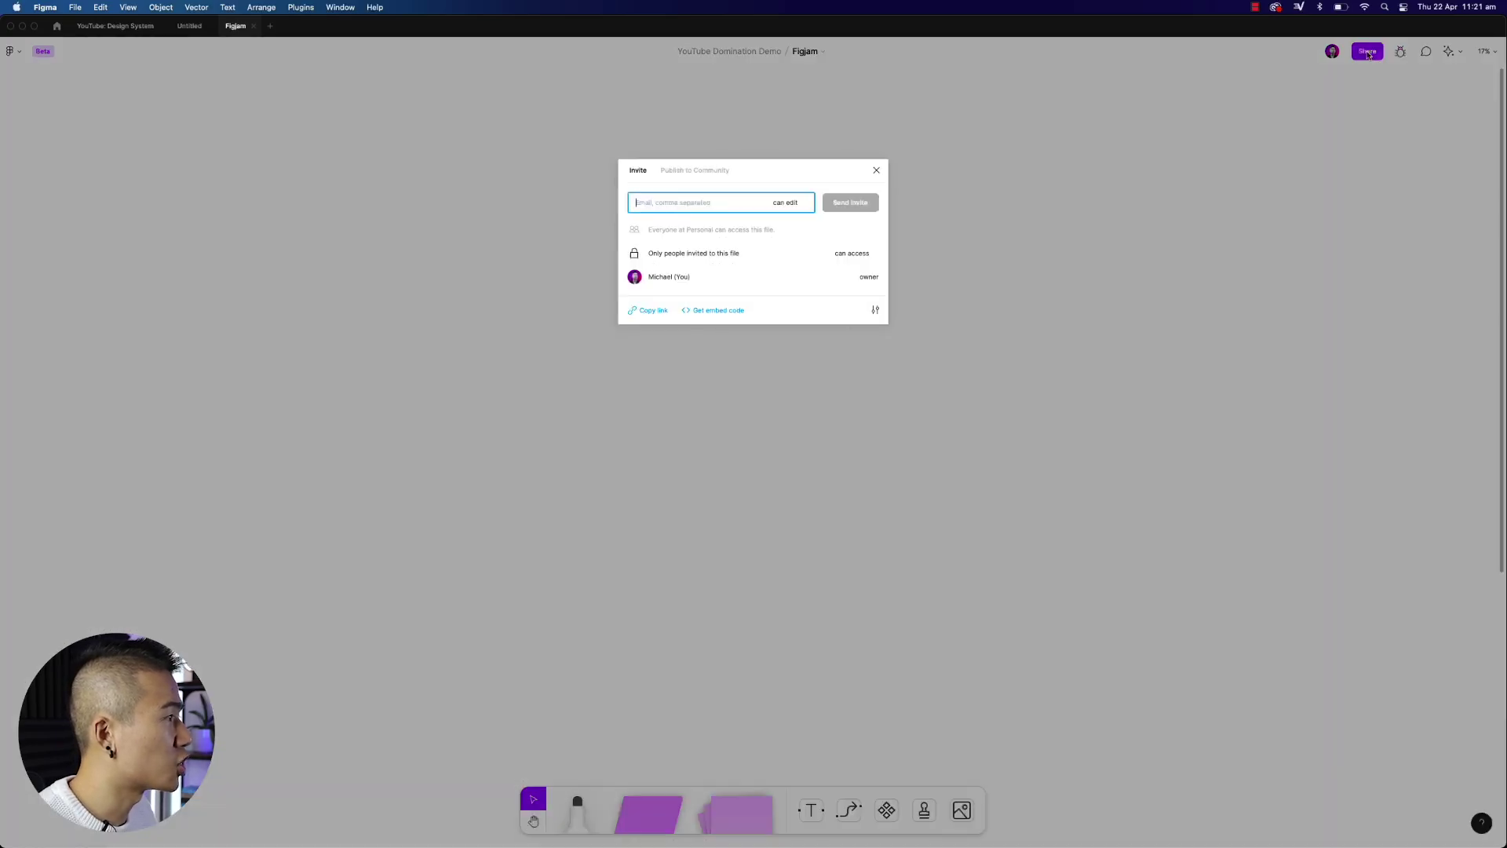
pyautogui.click(955, 216)
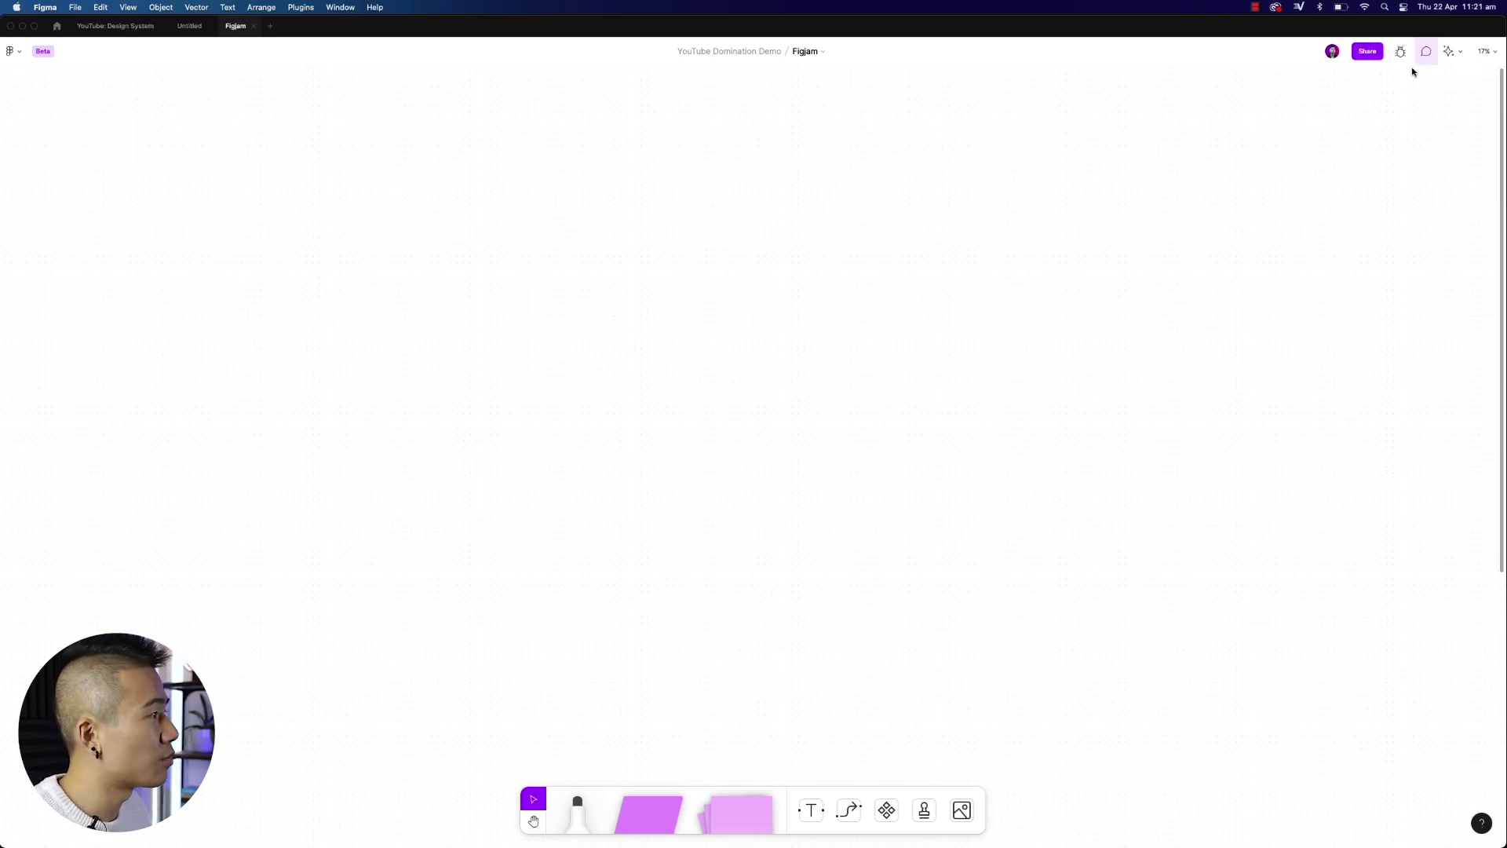
pyautogui.click(1452, 52)
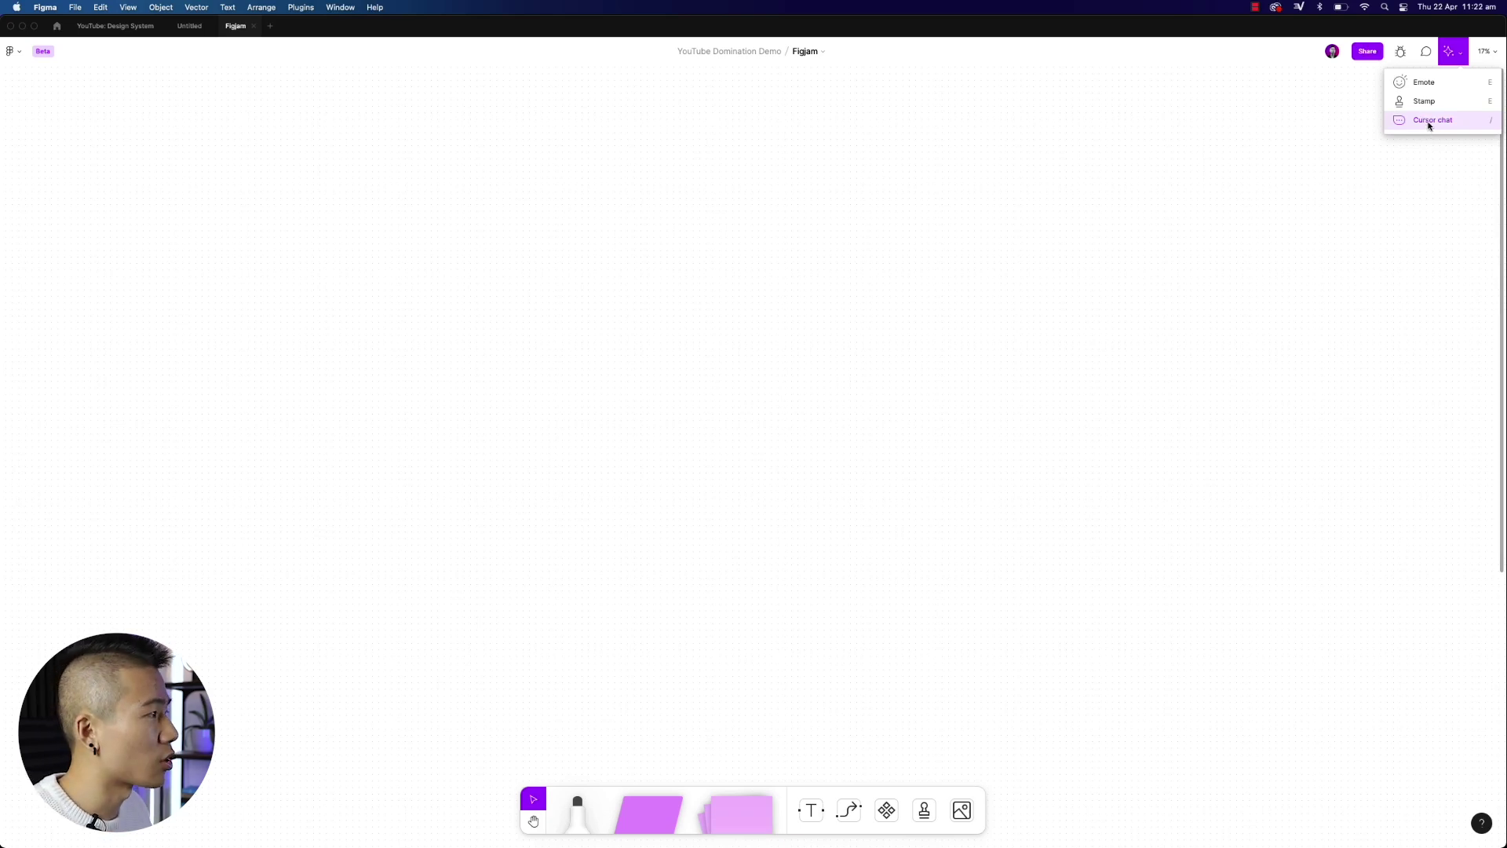
# - Place a thumbs-down stamp in the middle of the board
pyautogui.press('e')
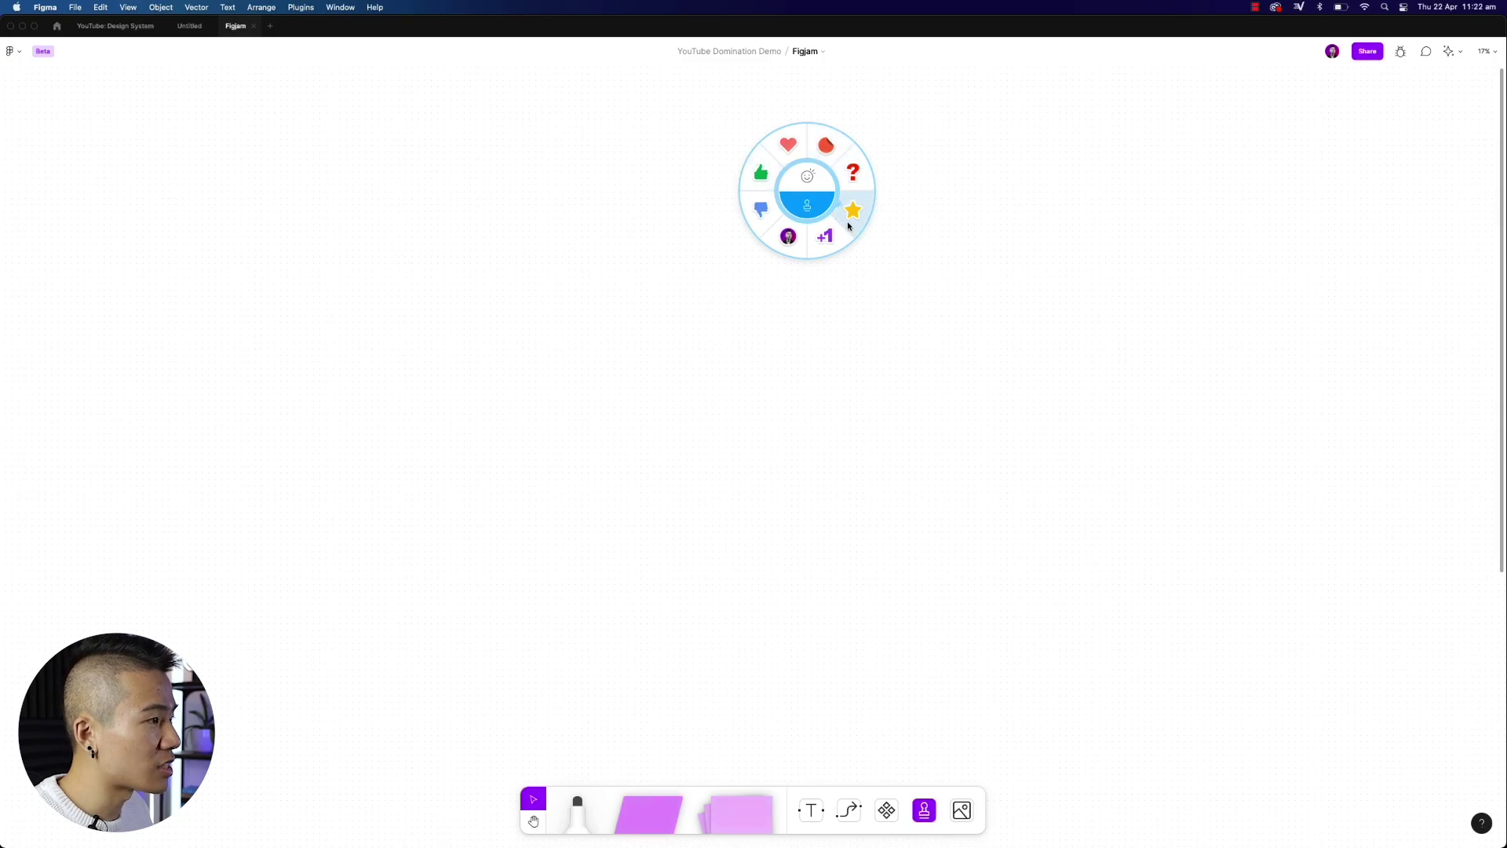
pyautogui.click(797, 193)
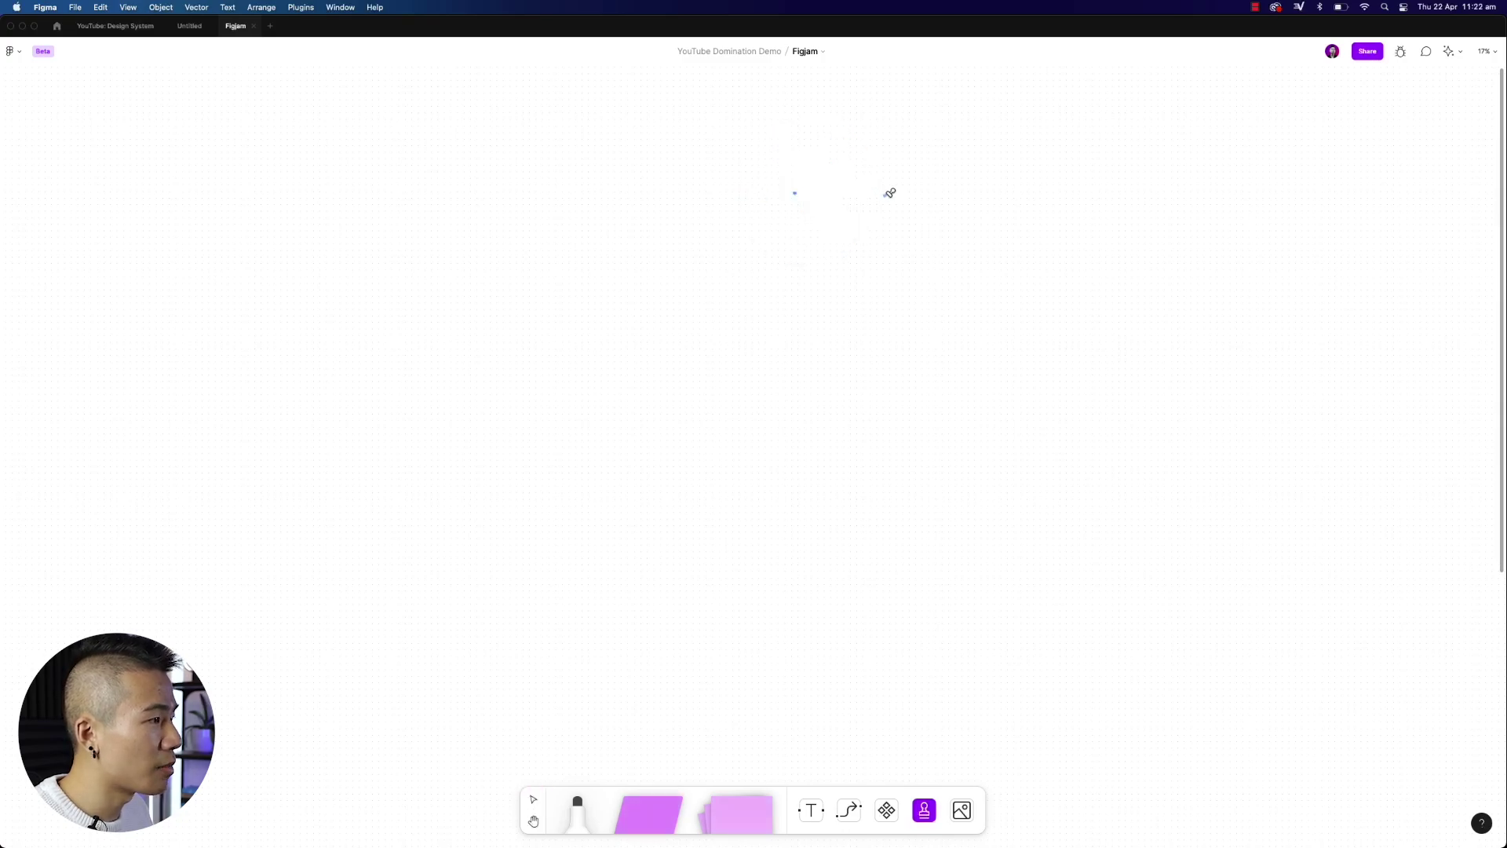
pyautogui.scroll(5, 817, 87)
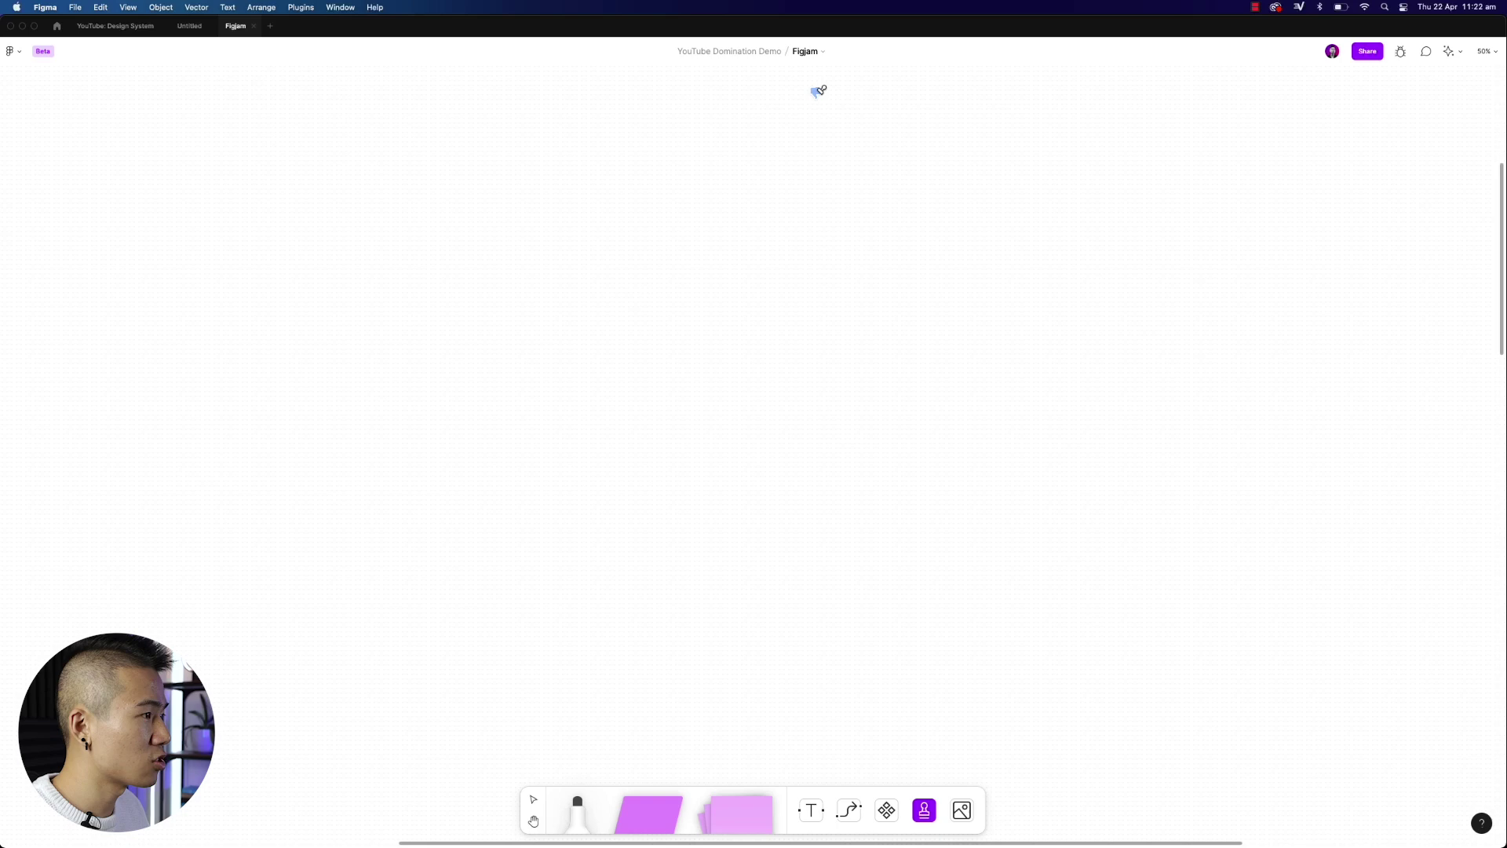
pyautogui.scroll(5, 919, 219)
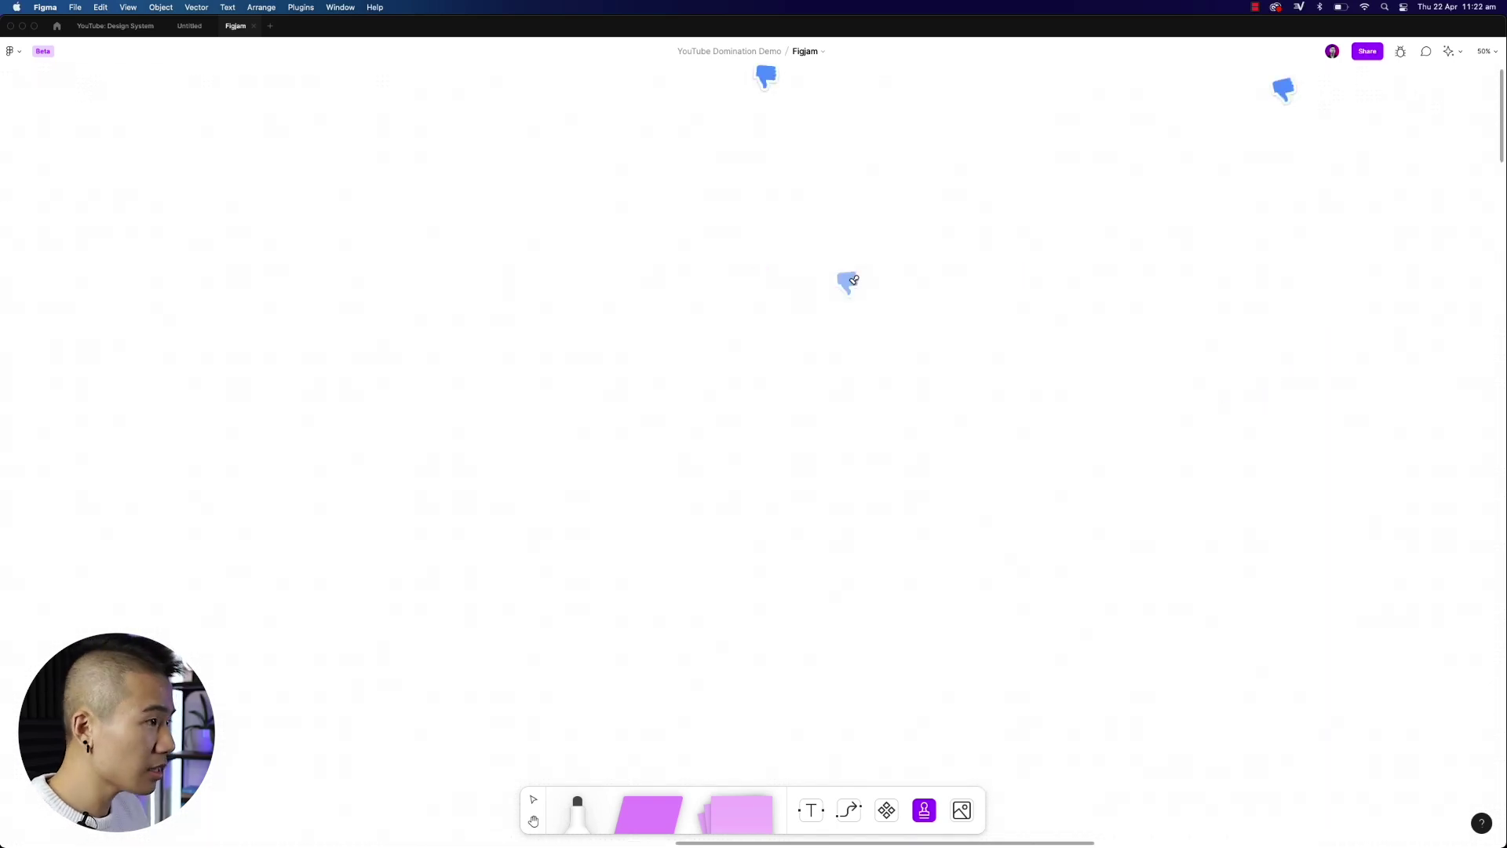
pyautogui.scroll(5, 854, 280)
pyautogui.scroll(-3, 853, 280)
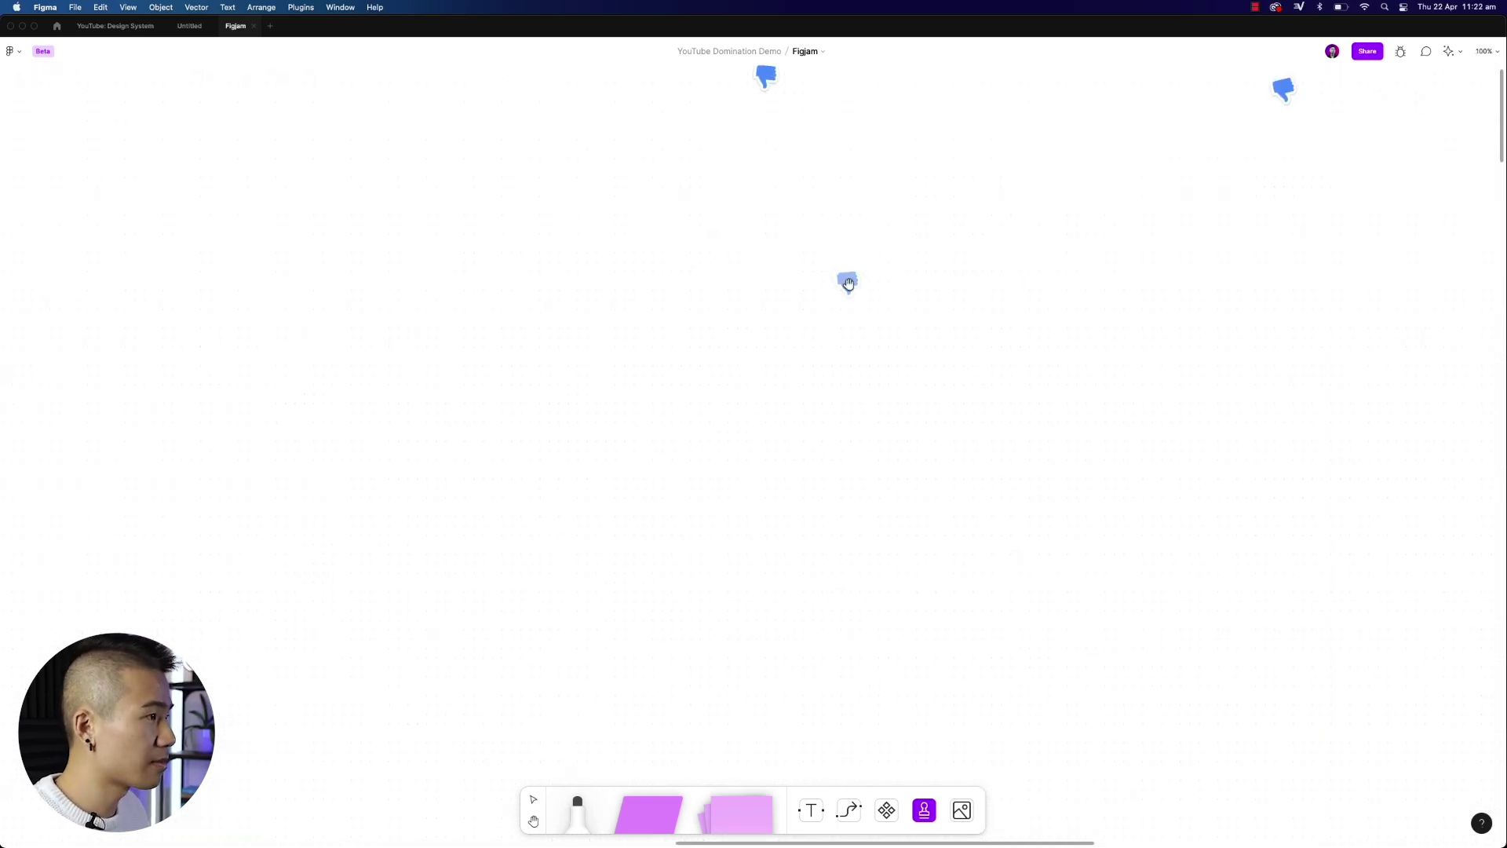
pyautogui.scroll(5, 847, 282)
pyautogui.click(814, 355)
# - Stamp three red hearts around the thumbs-down stamp
pyautogui.press('e')
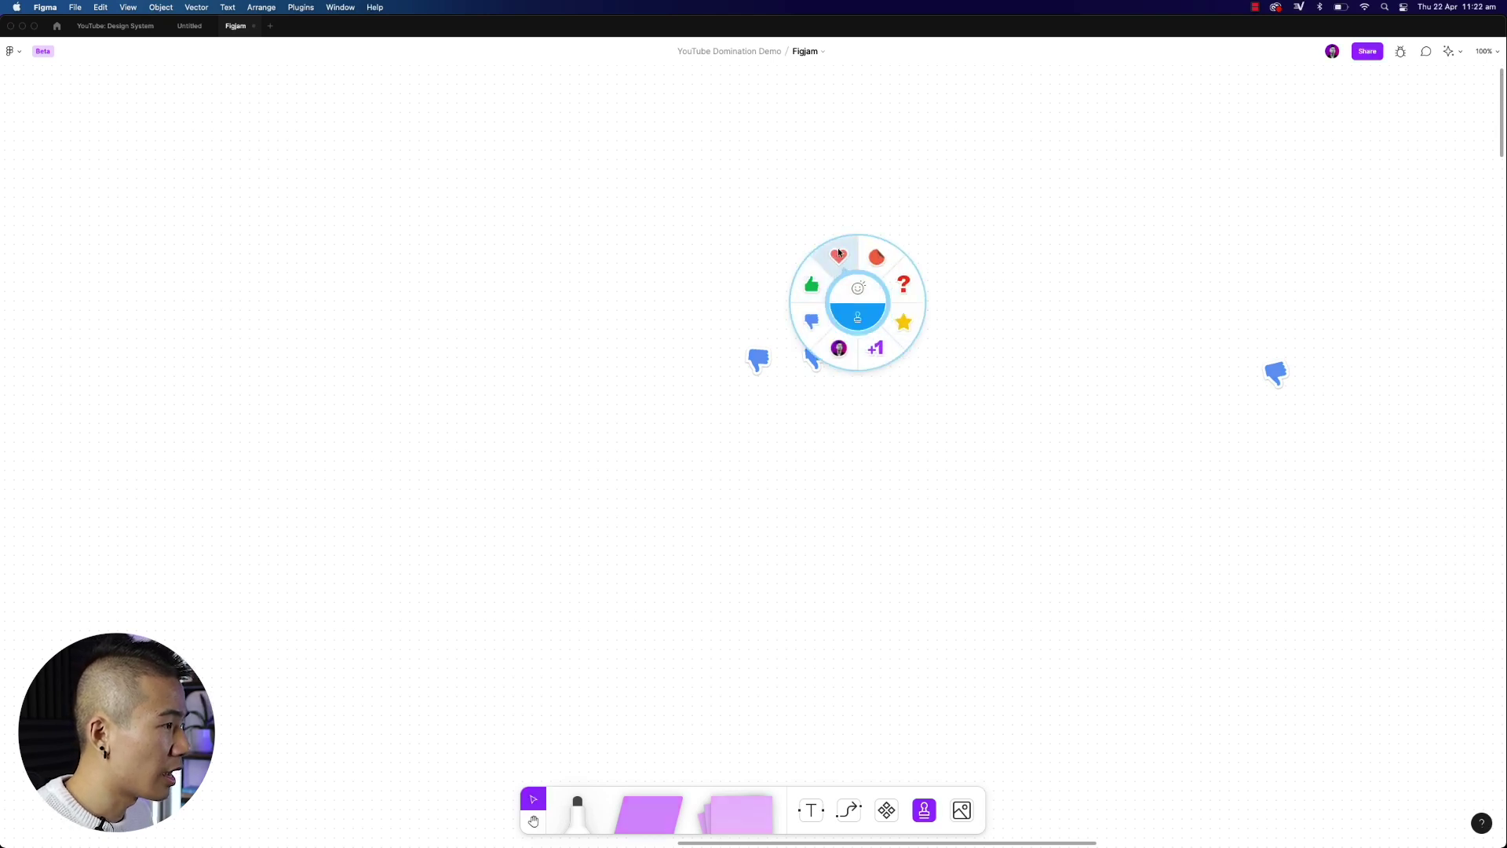
pyautogui.click(838, 254)
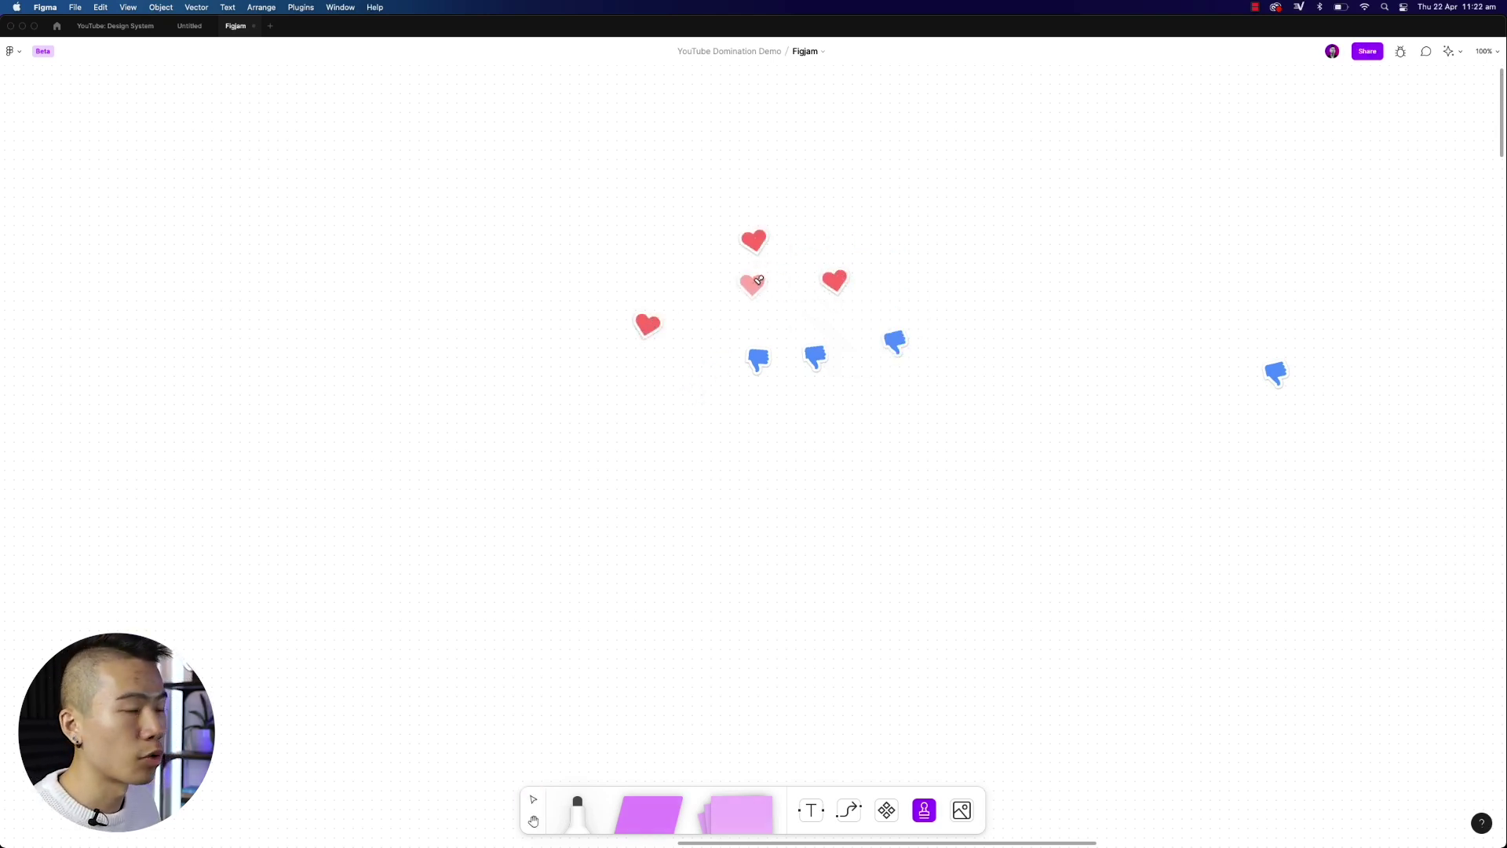
pyautogui.click(729, 292)
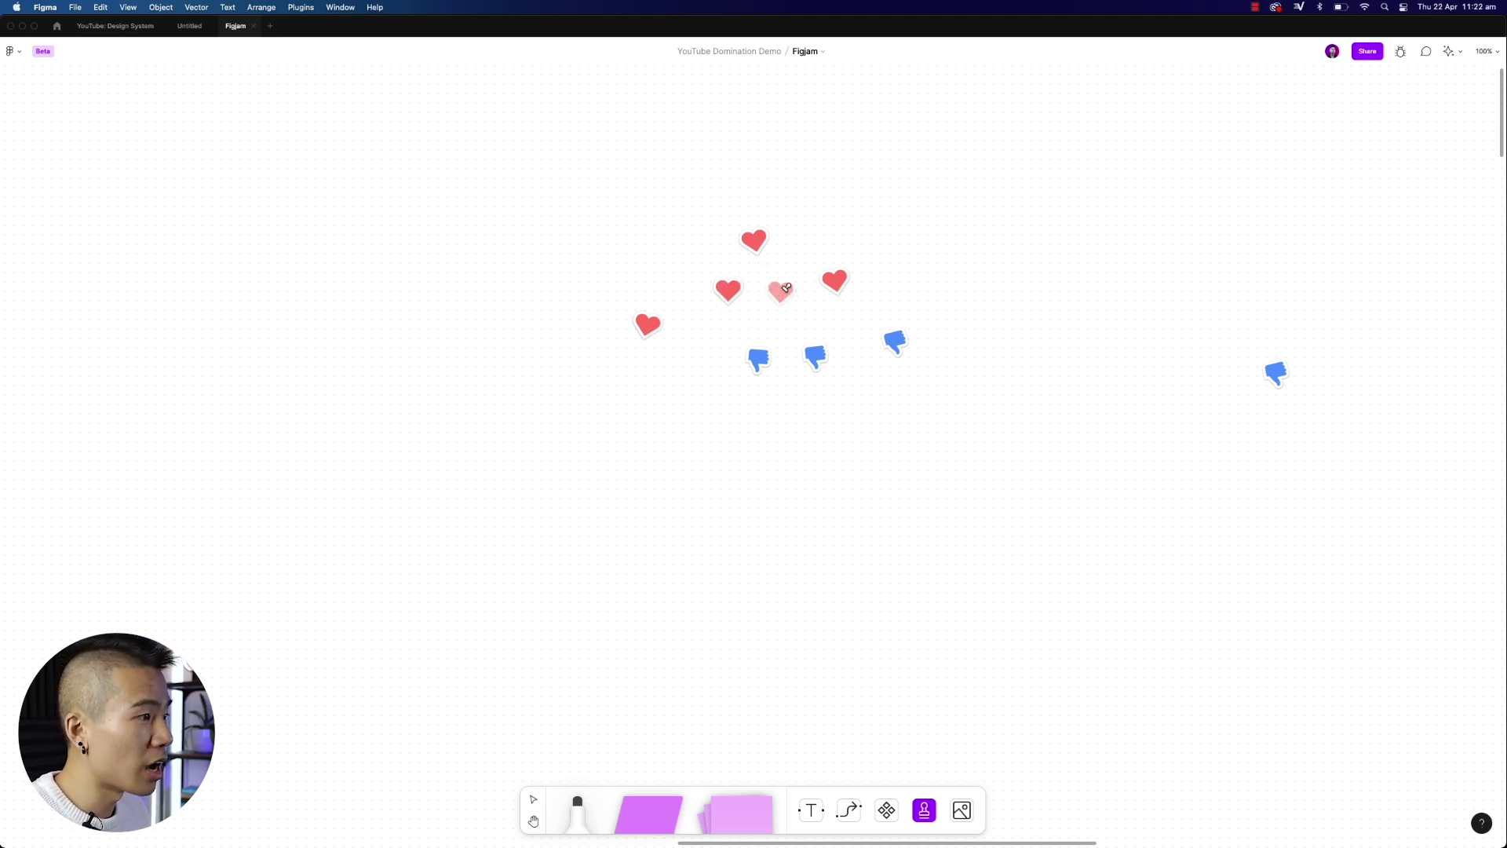
pyautogui.click(664, 421)
pyautogui.click(861, 413)
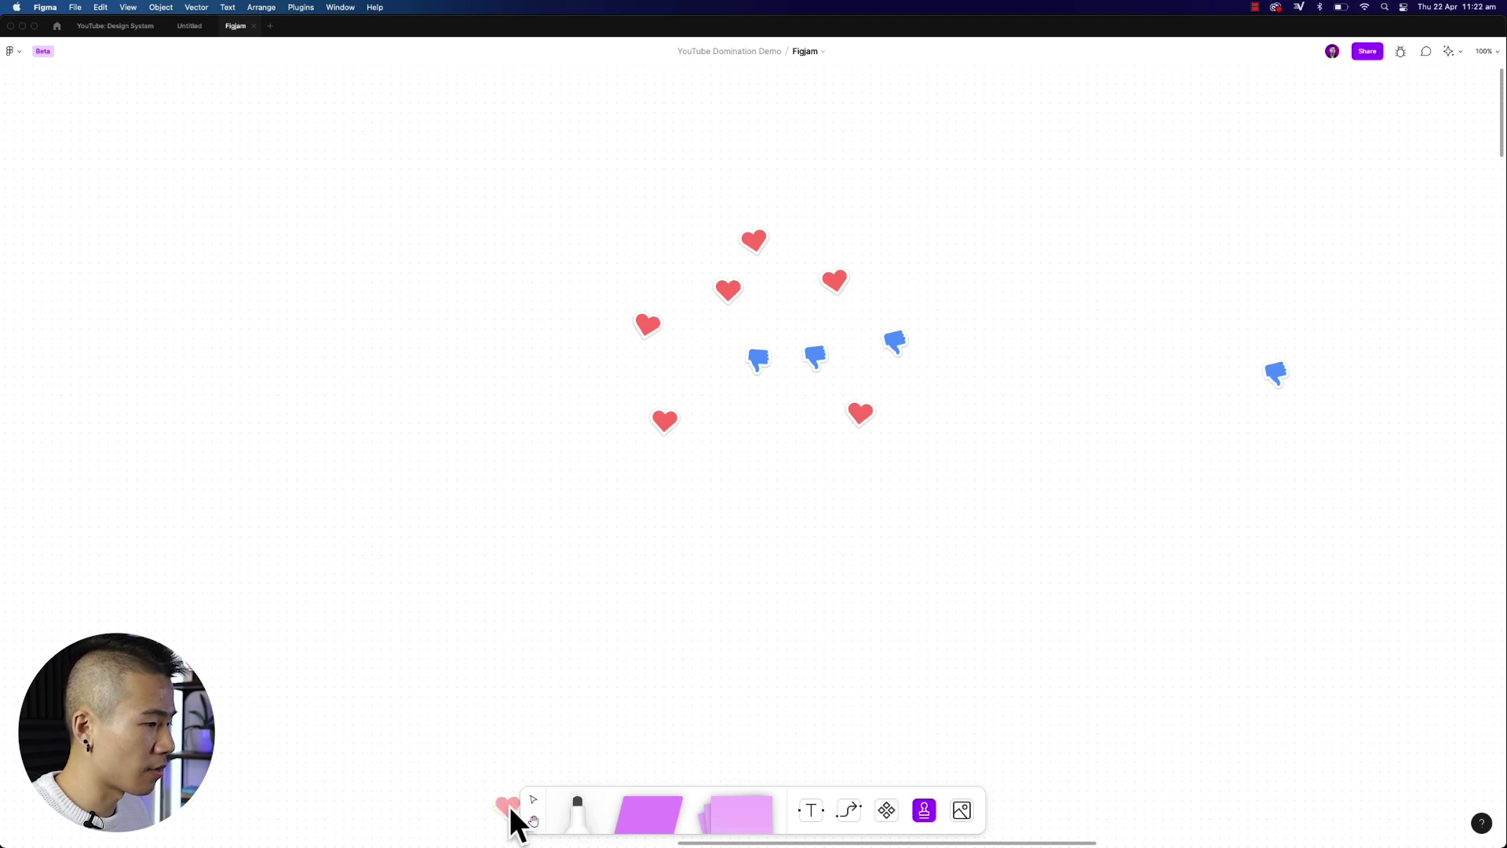
# - Send a stream of heart-eyes emotes over the board
pyautogui.press('e')
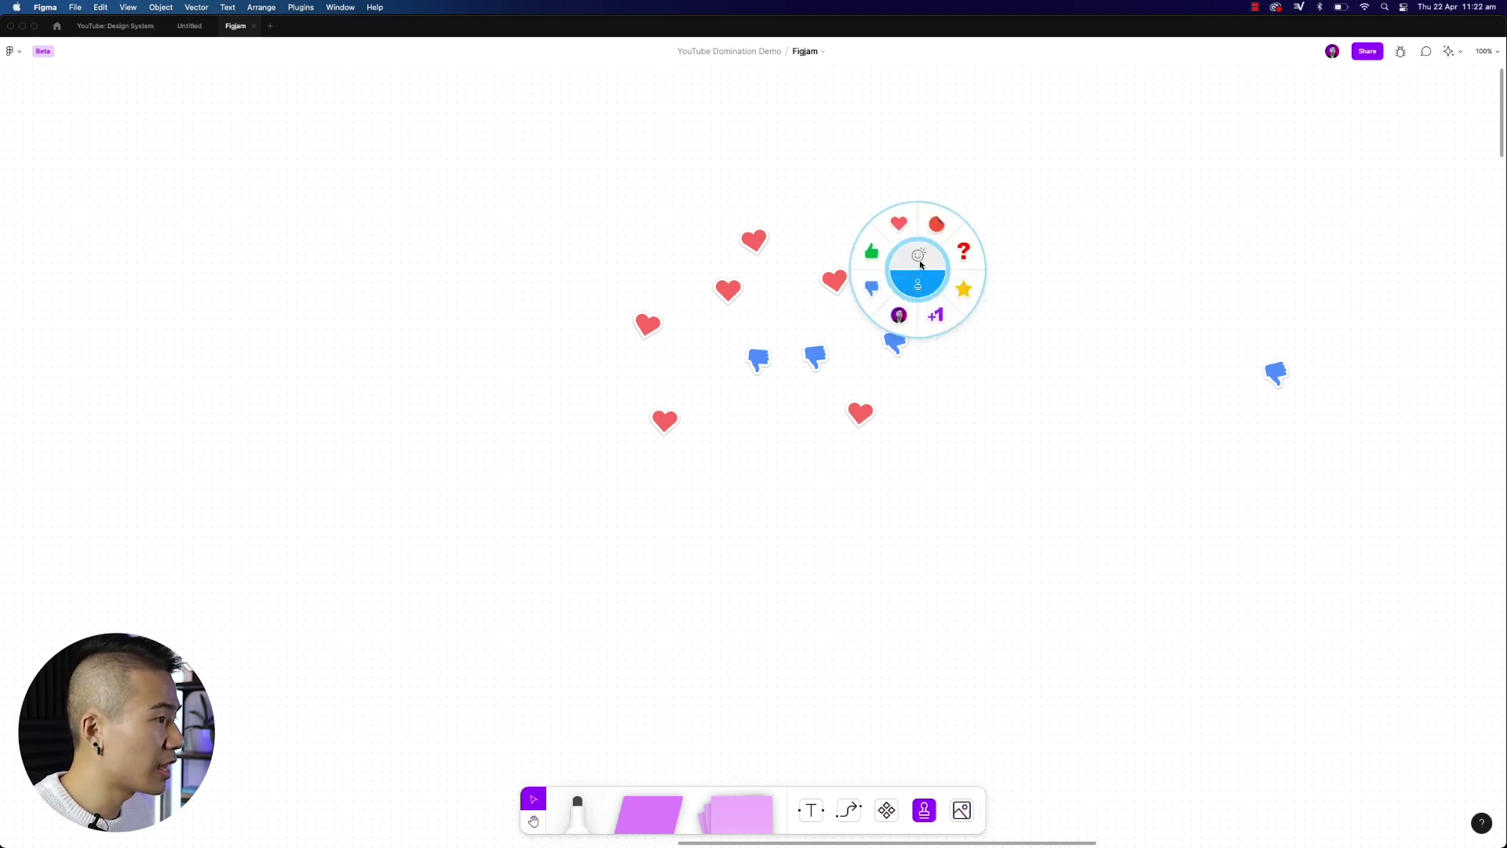
pyautogui.click(919, 259)
pyautogui.click(907, 234)
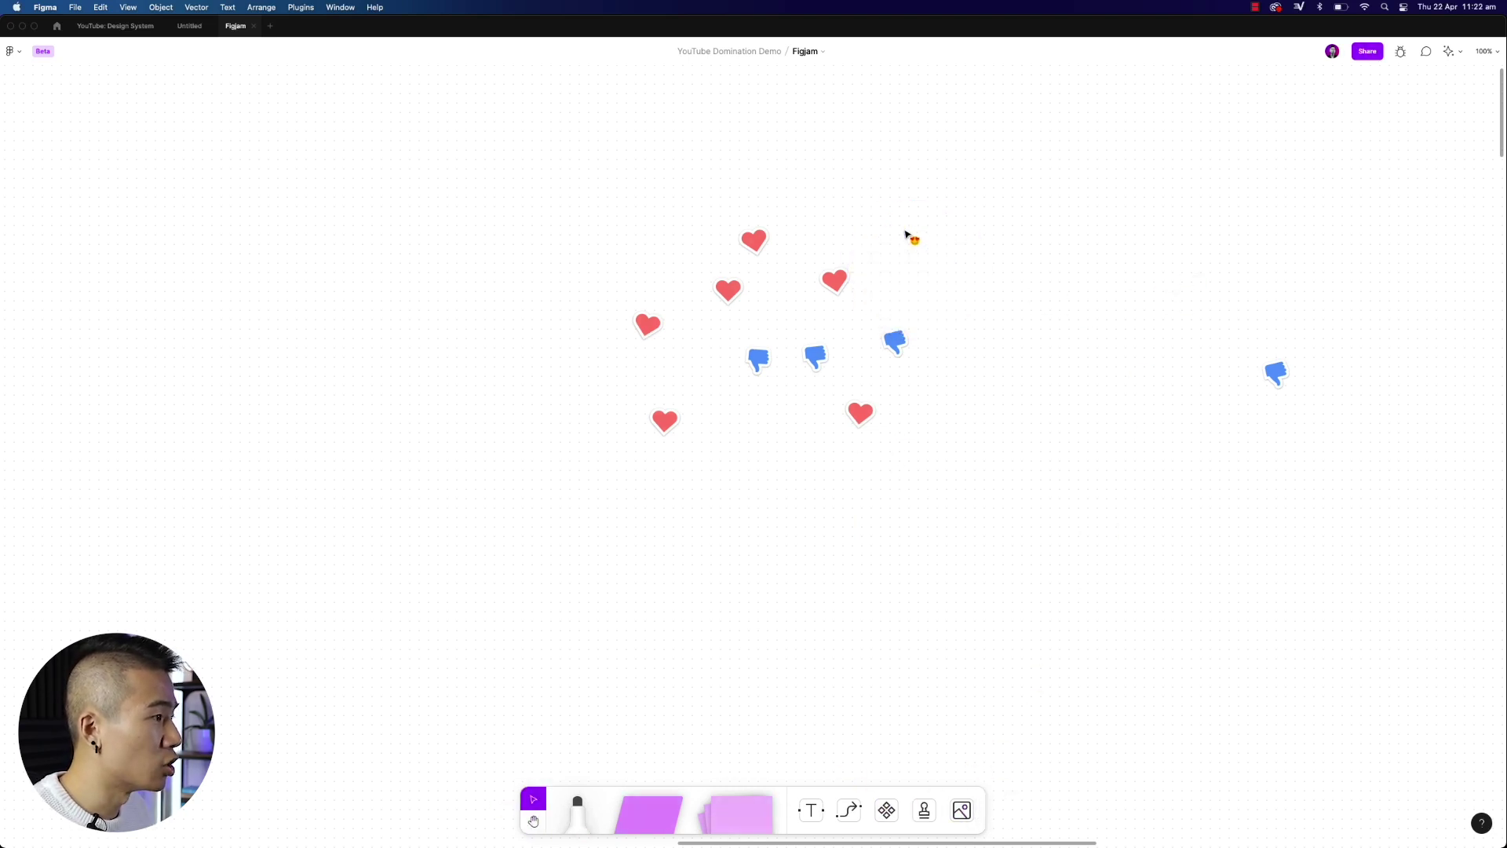
pyautogui.moveTo(907, 235)
pyautogui.mouseDown()
pyautogui.moveTo(908, 222)
pyautogui.moveTo(978, 323)
pyautogui.moveTo(869, 222)
pyautogui.moveTo(665, 225)
pyautogui.moveTo(844, 440)
pyautogui.moveTo(558, 417)
pyautogui.moveTo(660, 249)
pyautogui.moveTo(942, 378)
pyautogui.moveTo(562, 431)
pyautogui.moveTo(941, 286)
pyautogui.moveTo(902, 393)
pyautogui.moveTo(918, 353)
pyautogui.mouseUp()
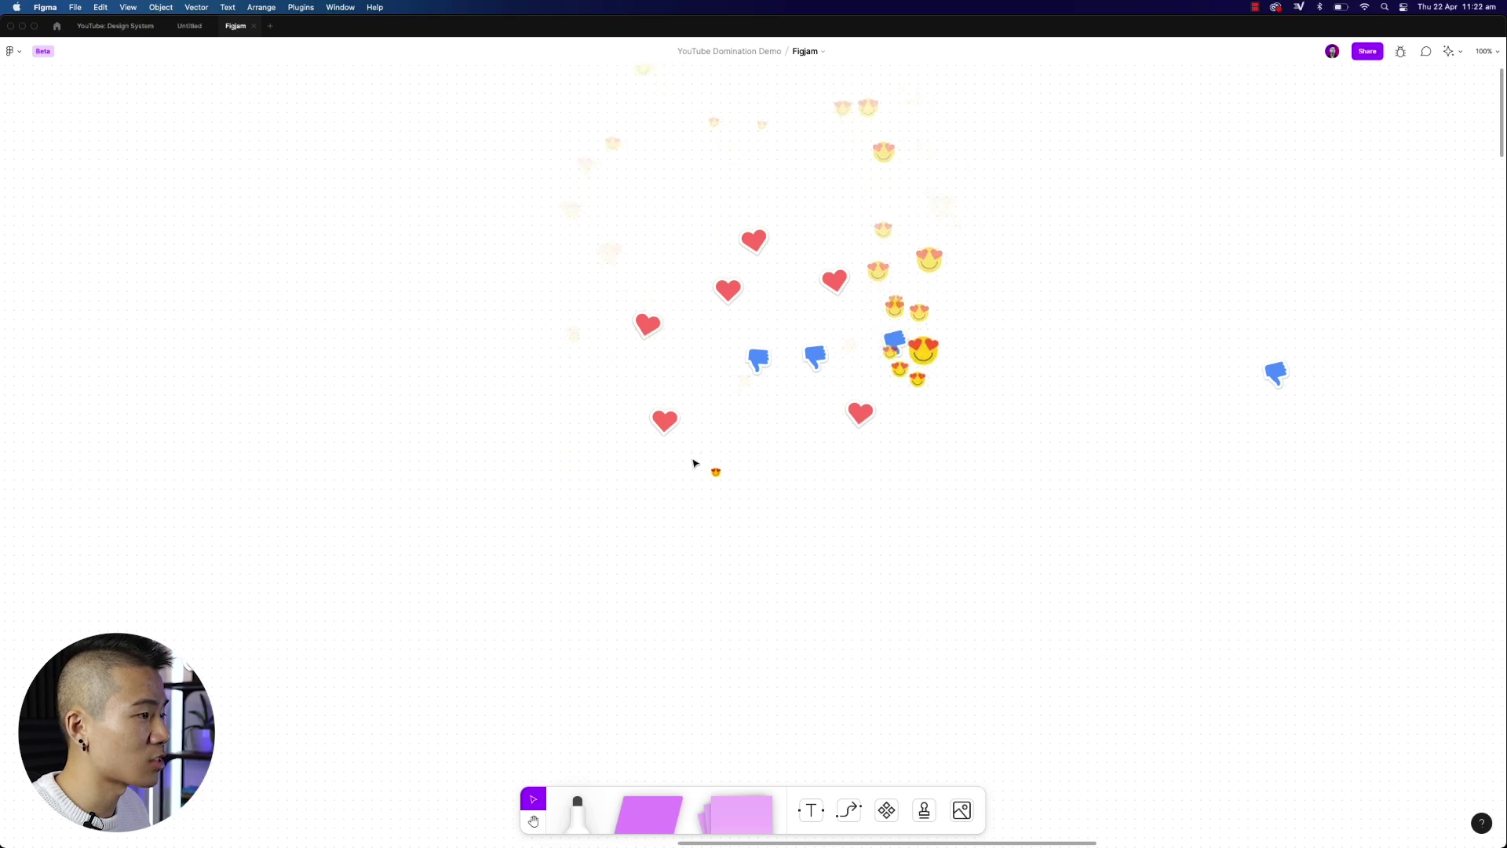
# - Add a text note above the hearts asking a teammate to change this to red
pyautogui.press('e')
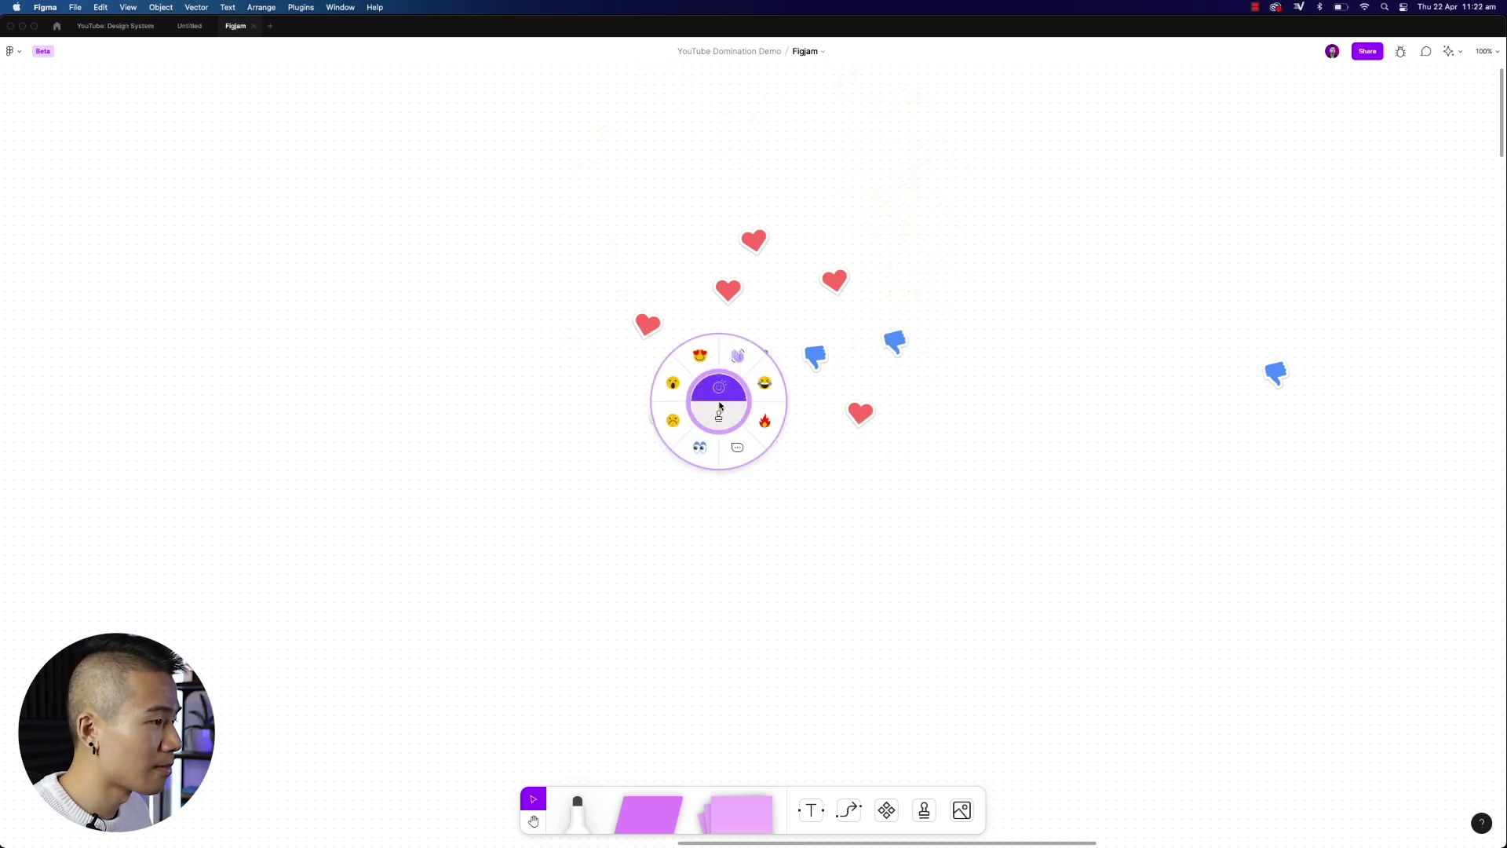
pyautogui.click(737, 446)
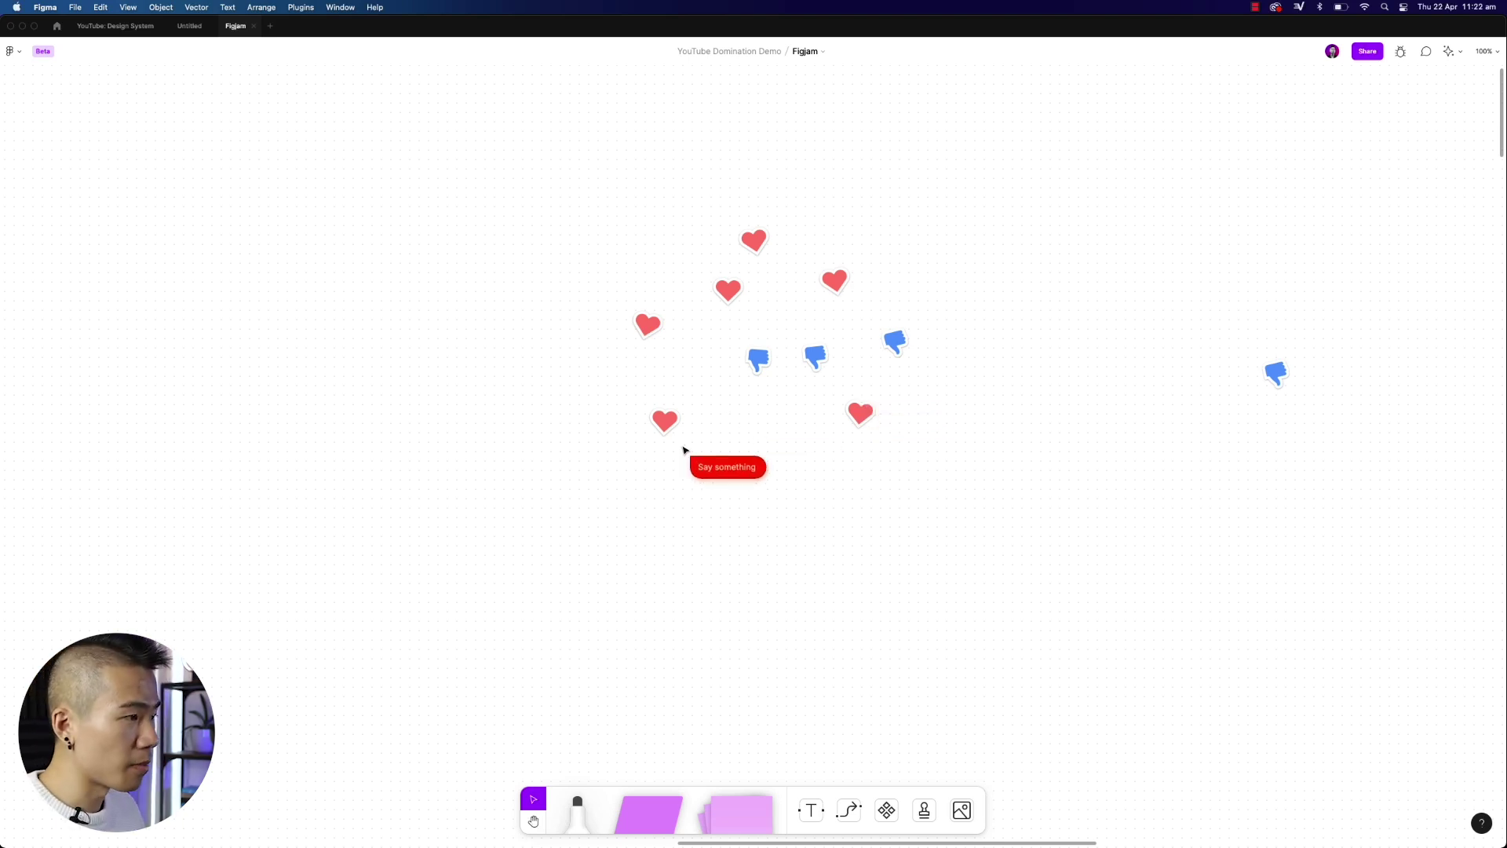
pyautogui.press('Escape')
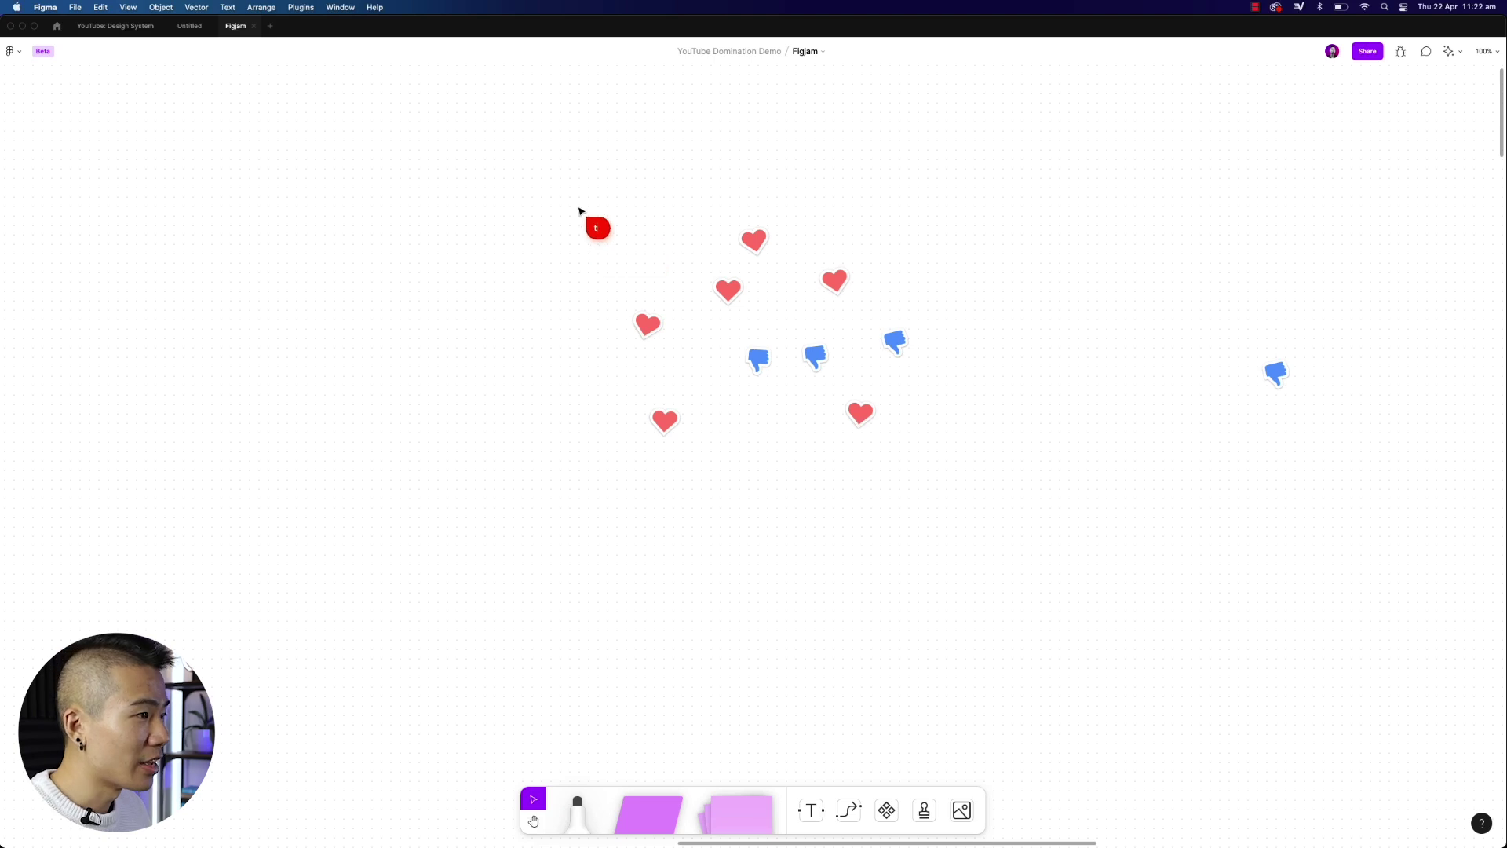
pyautogui.press('t')
pyautogui.click(580, 215)
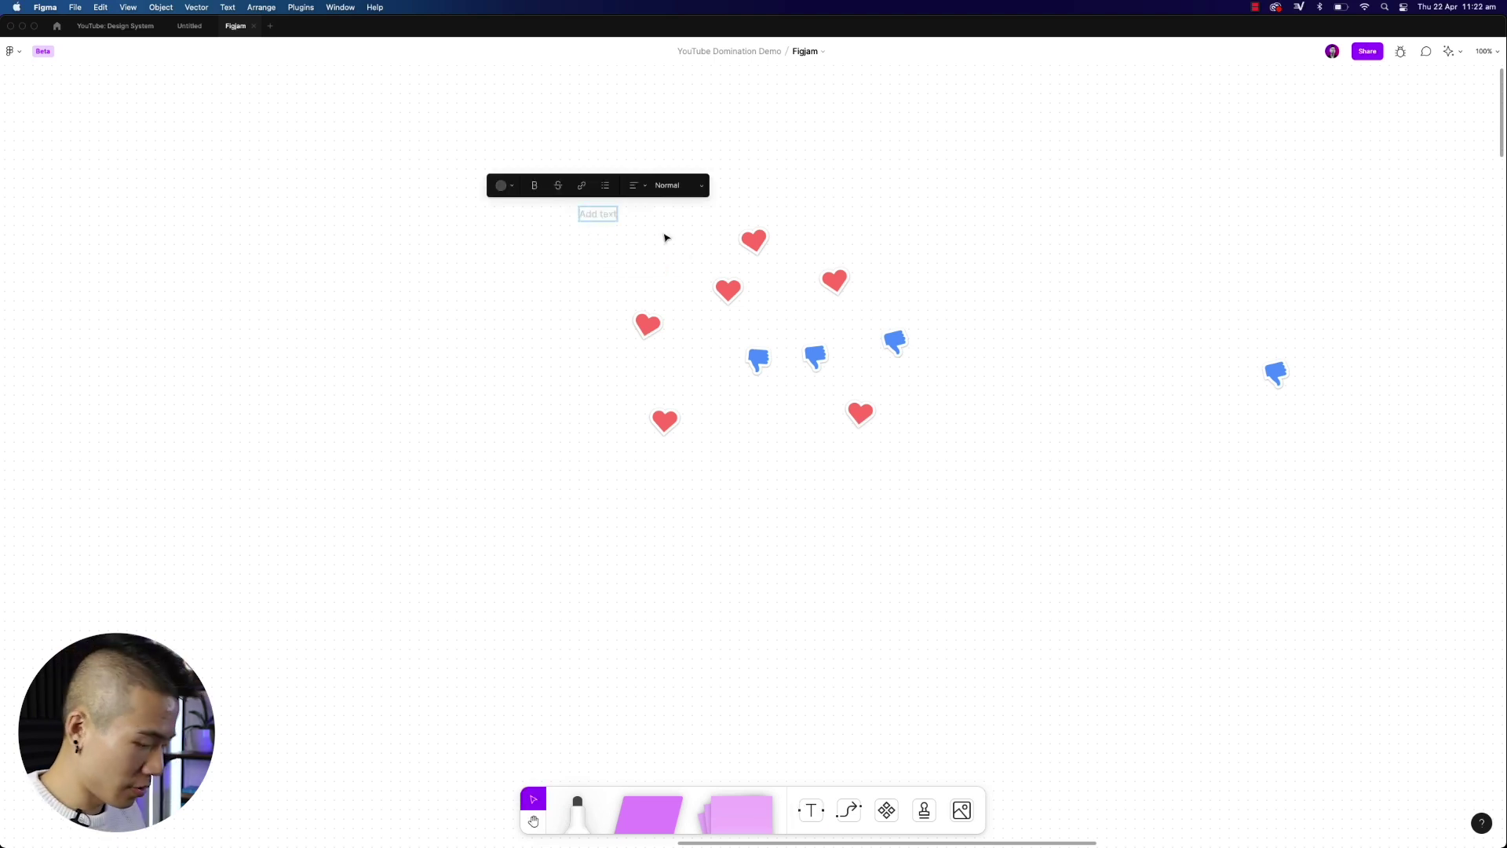
pyautogui.write('Hey can you change this to red bob')
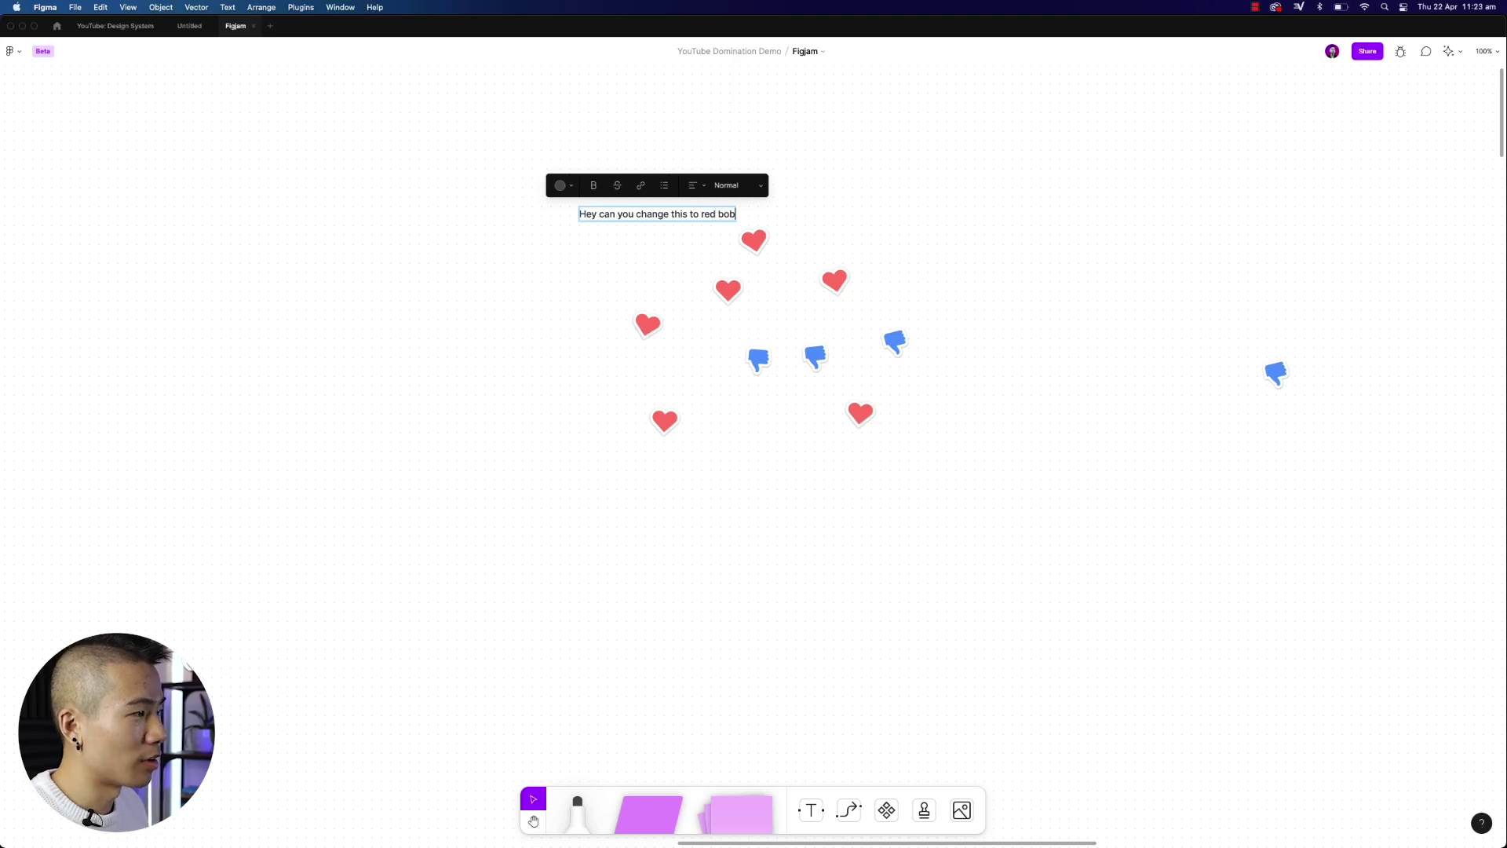
pyautogui.press('BackSpace')
pyautogui.press('BackSpace')
pyautogui.write('Bob')
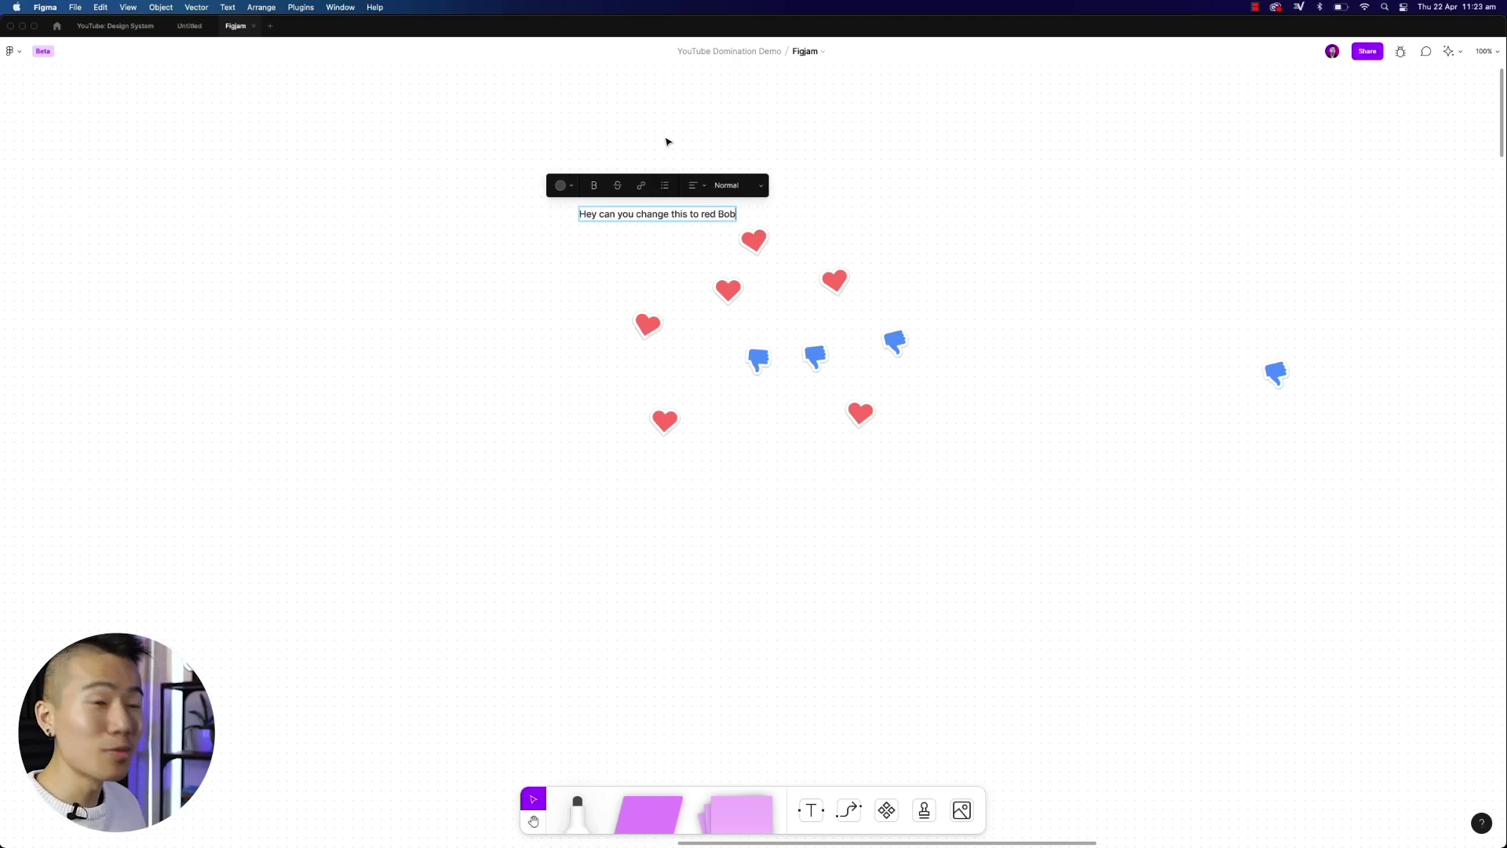
pyautogui.press('Escape')
pyautogui.moveTo(626, 214); pyautogui.dragTo(569, 222)
pyautogui.click(542, 272)
# - Send a cursor-chat message asking a teammate to change this to red, then 'Word'
pyautogui.press('e')
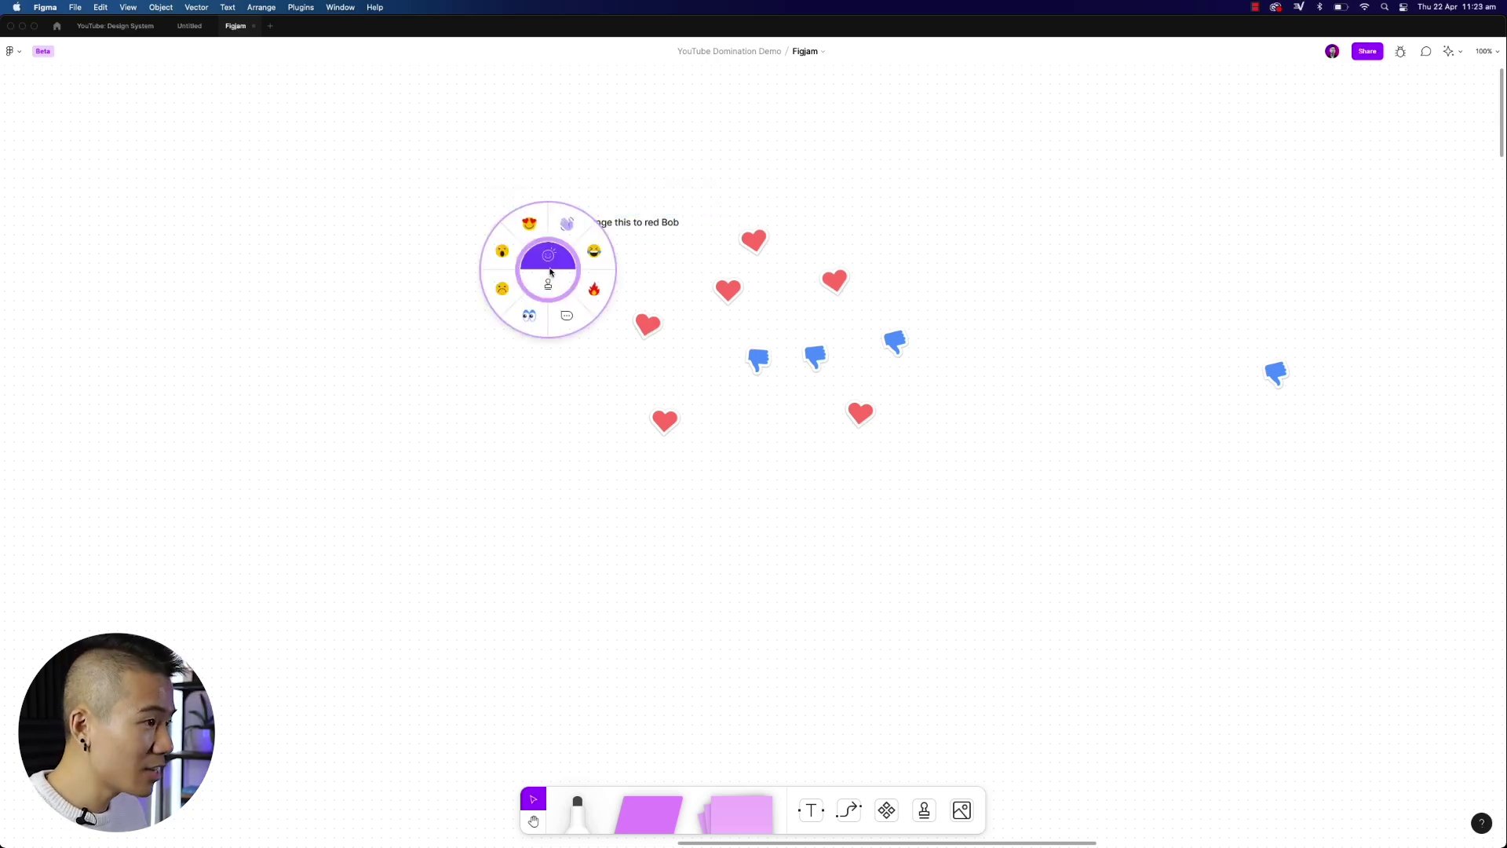
pyautogui.press('/')
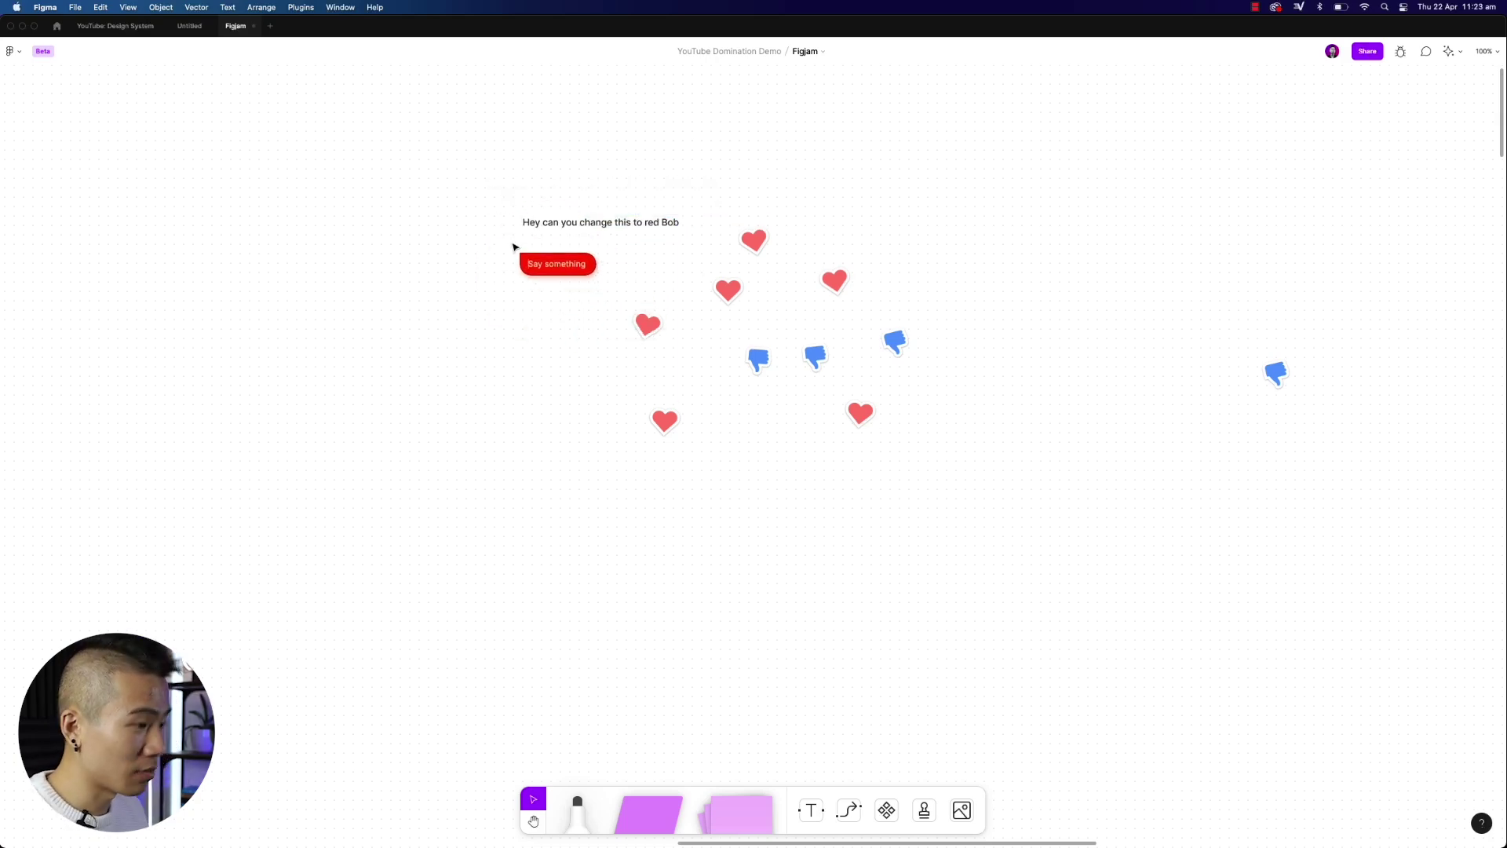
pyautogui.write('Hey bob can ')
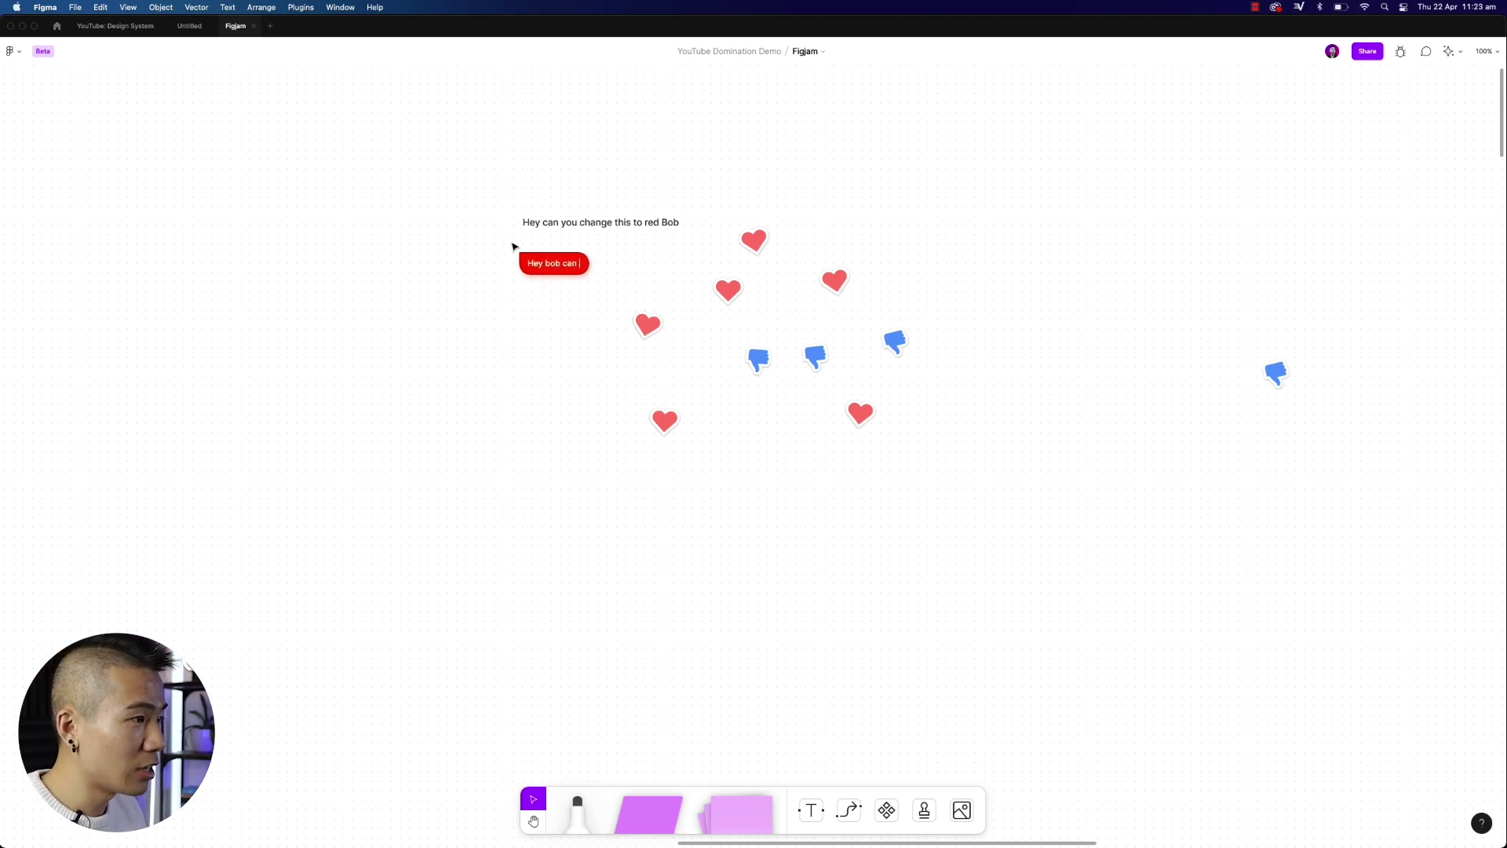
pyautogui.write('you change thi')
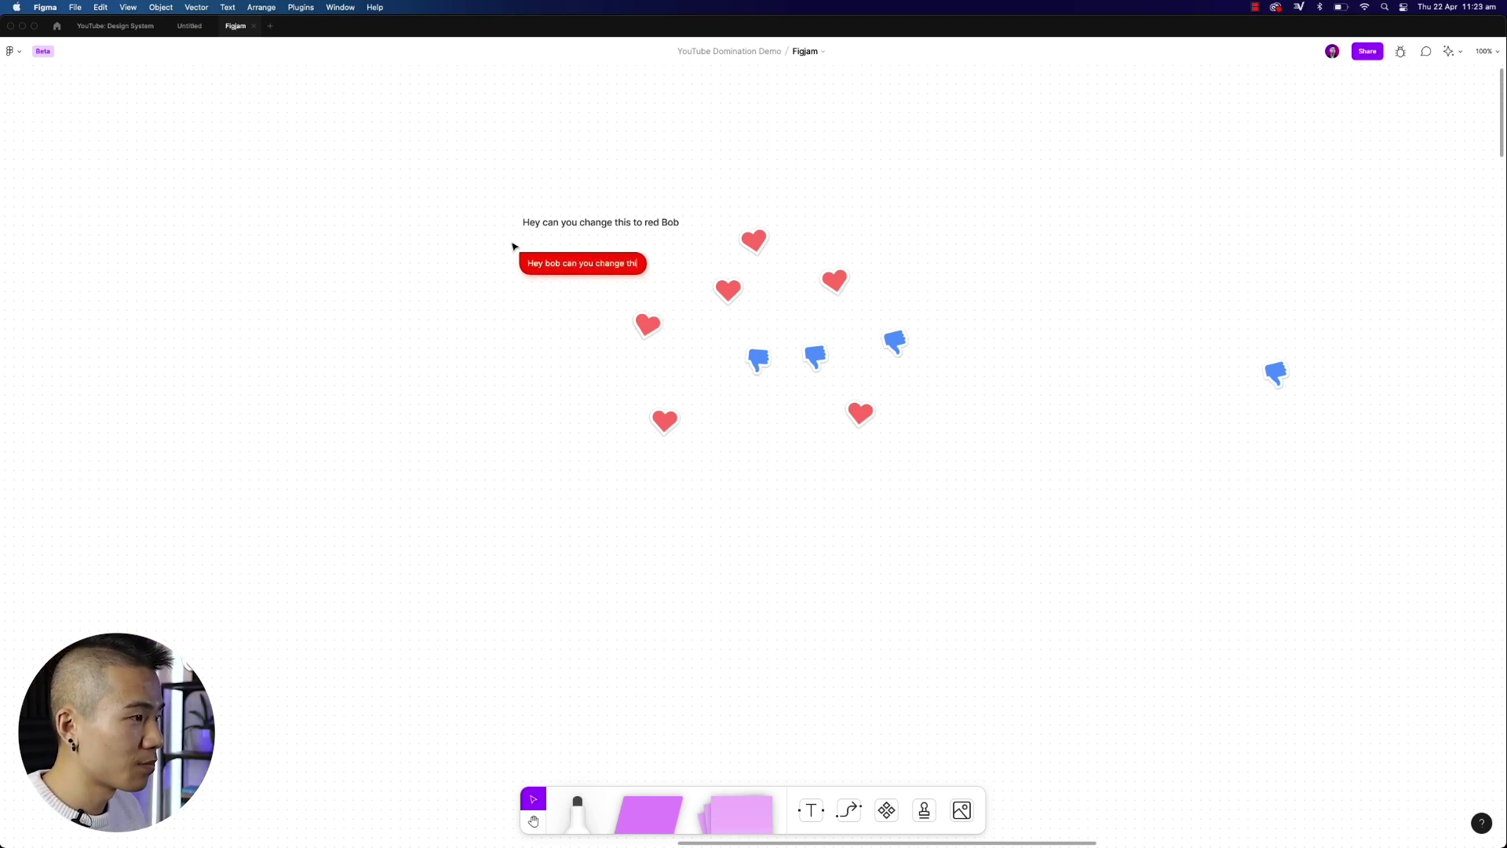
pyautogui.write('s to red')
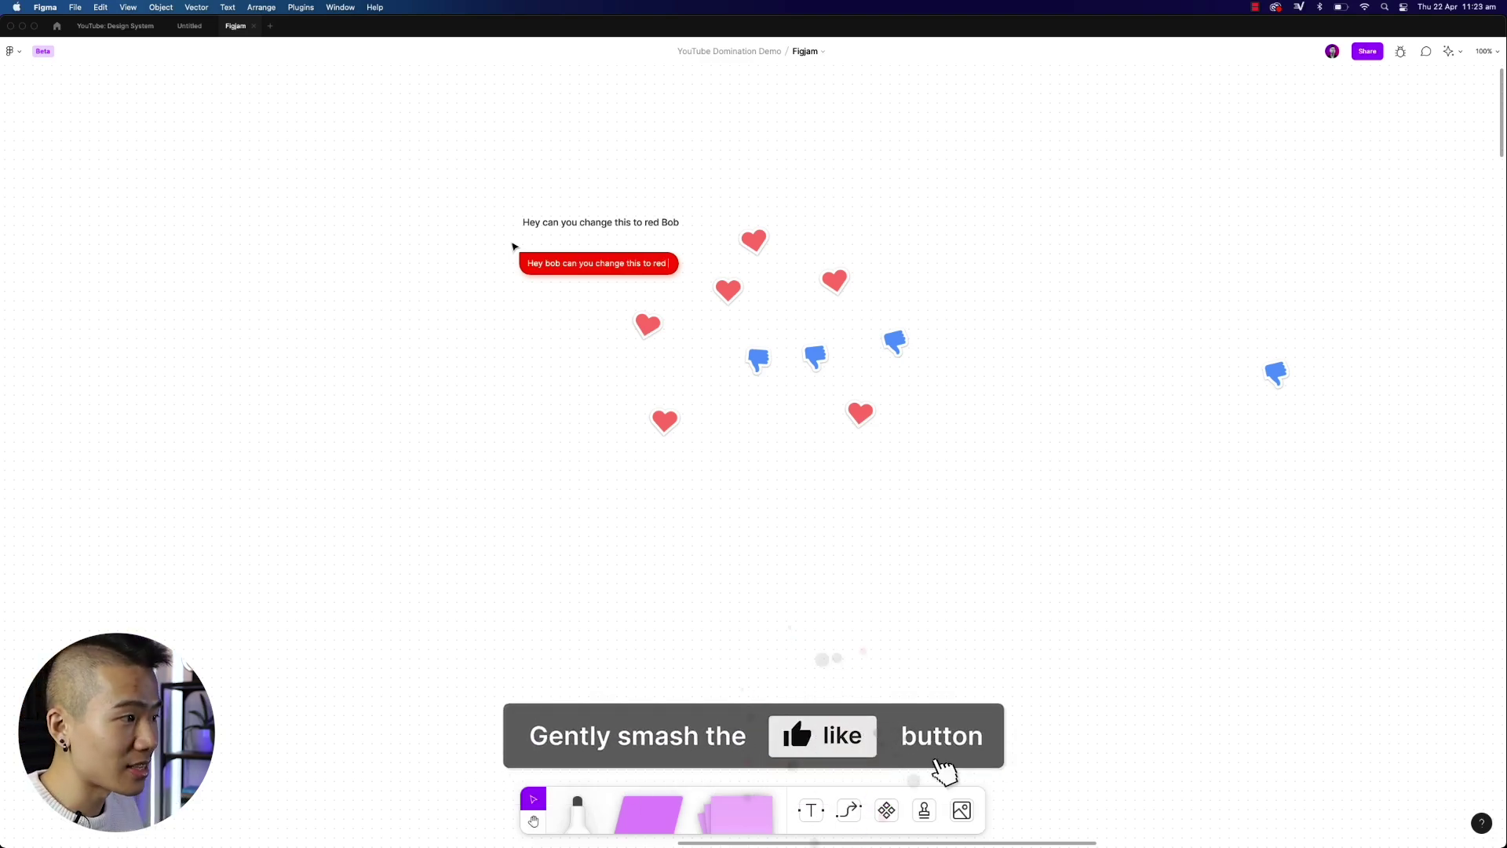
pyautogui.press('Return')
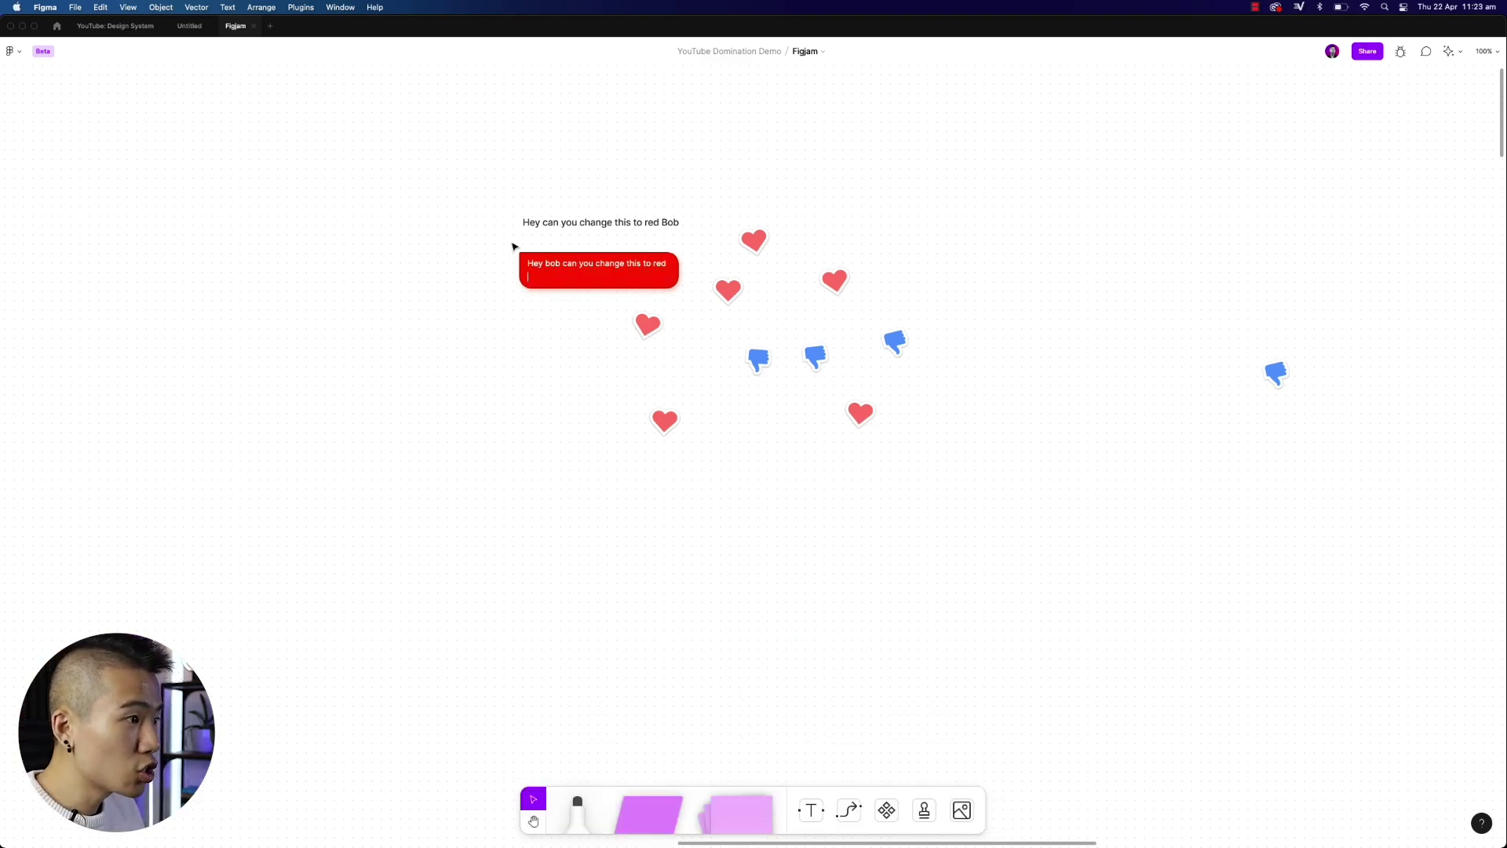
pyautogui.write('Word')
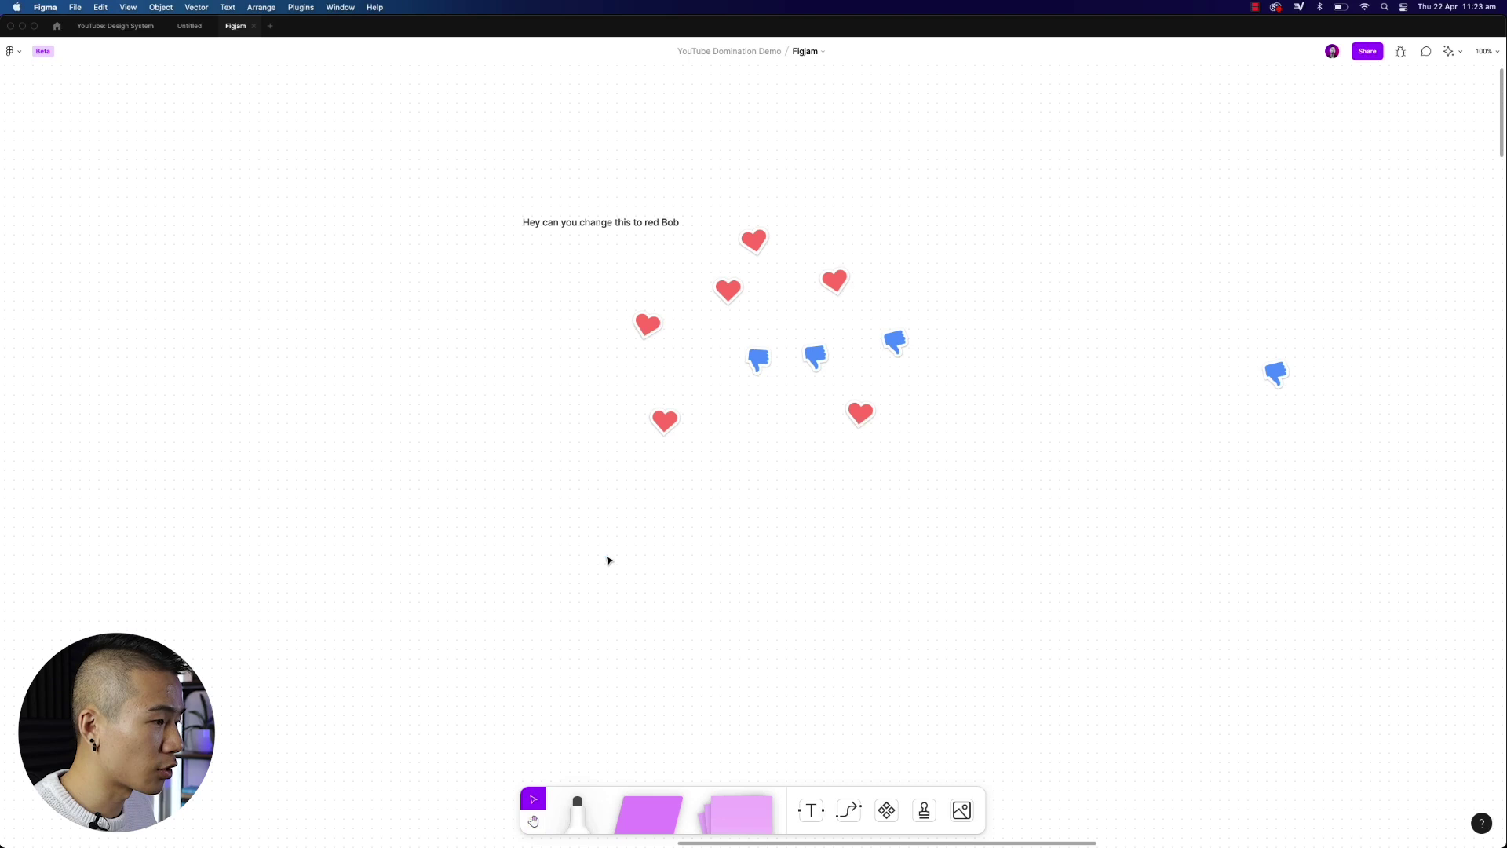
# - Pan to free space and draw a thin marker zigzag and a thick rising line
pyautogui.press('h')
pyautogui.moveTo(642, 659); pyautogui.dragTo(713, 516)
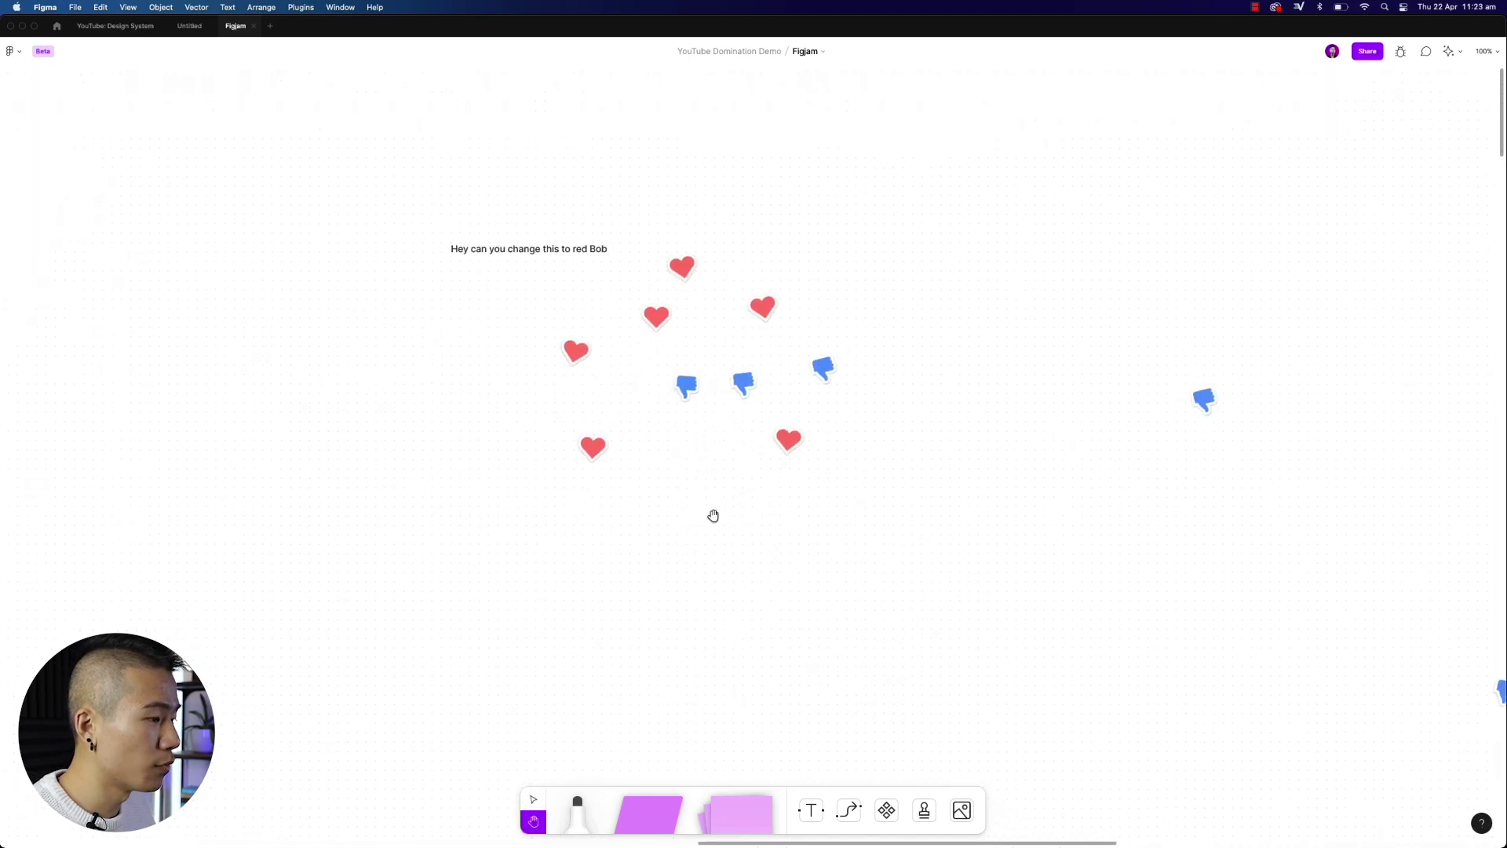
pyautogui.click(578, 808)
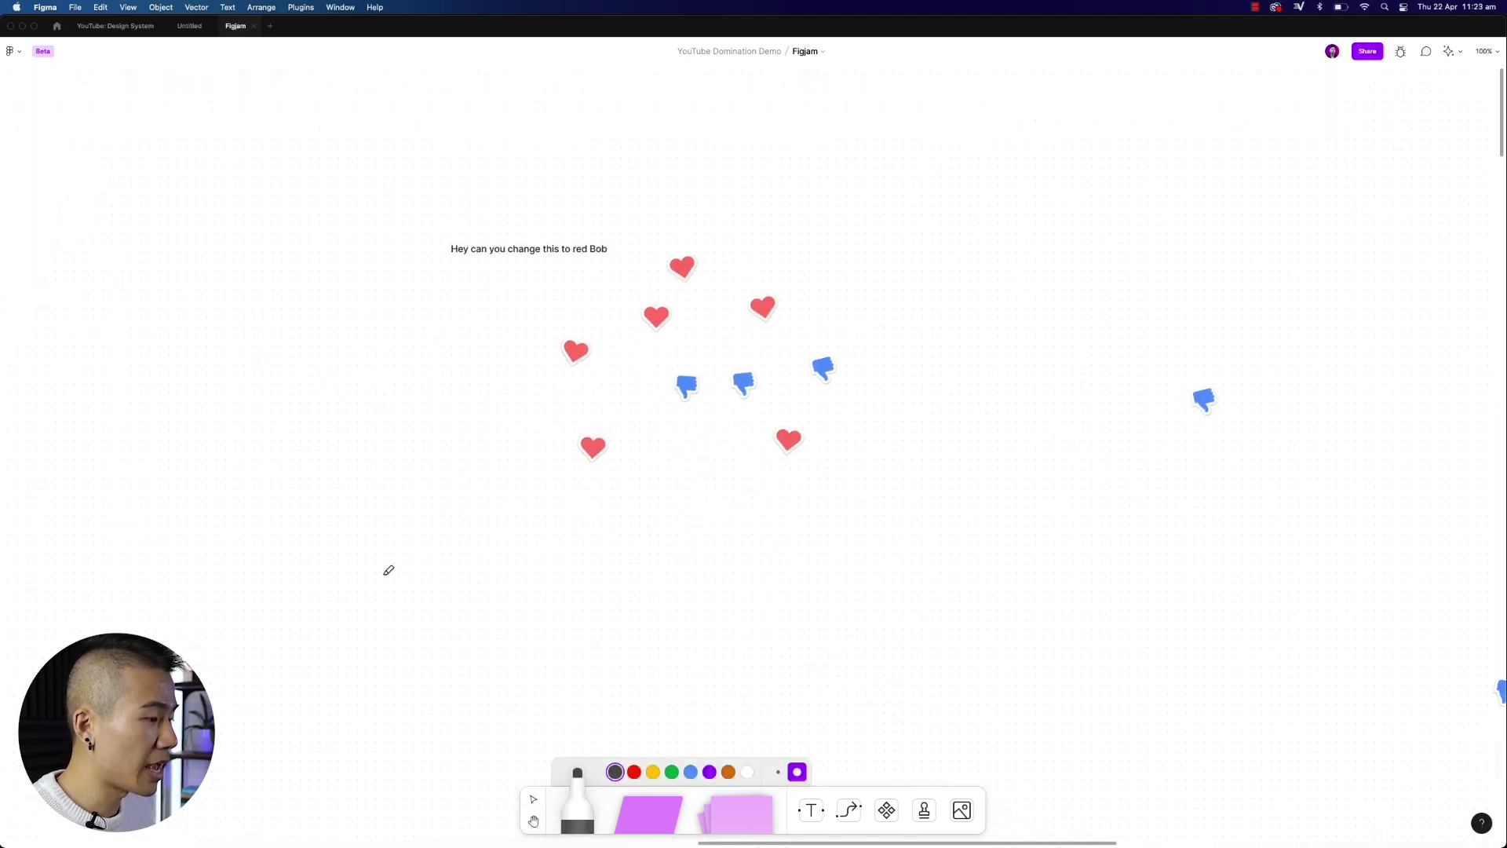
pyautogui.click(777, 772)
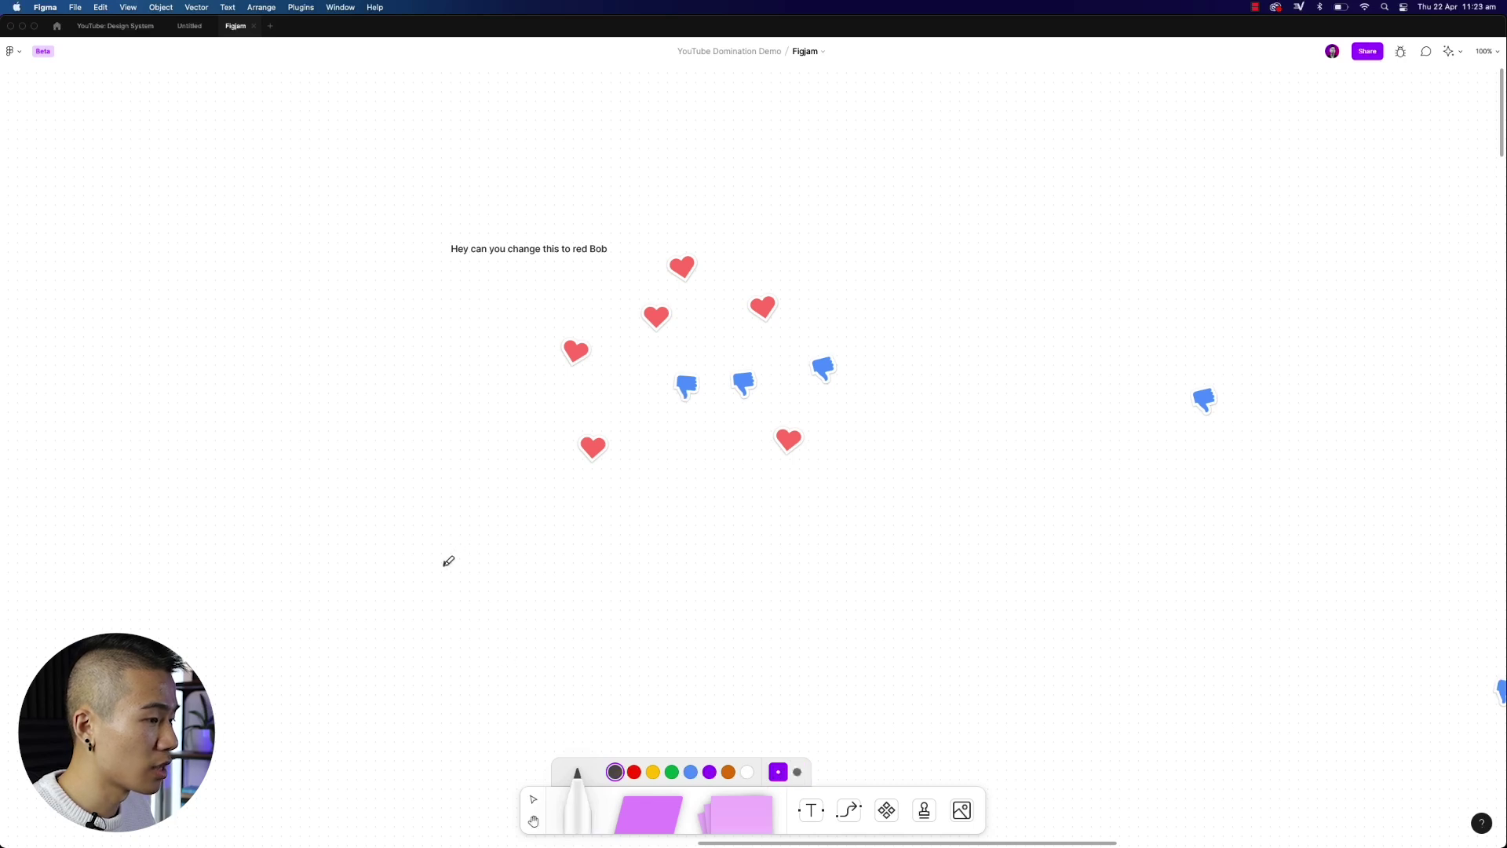
pyautogui.moveTo(443, 564)
pyautogui.mouseDown()
pyautogui.moveTo(553, 590)
pyautogui.moveTo(667, 527)
pyautogui.moveTo(617, 607)
pyautogui.mouseUp()
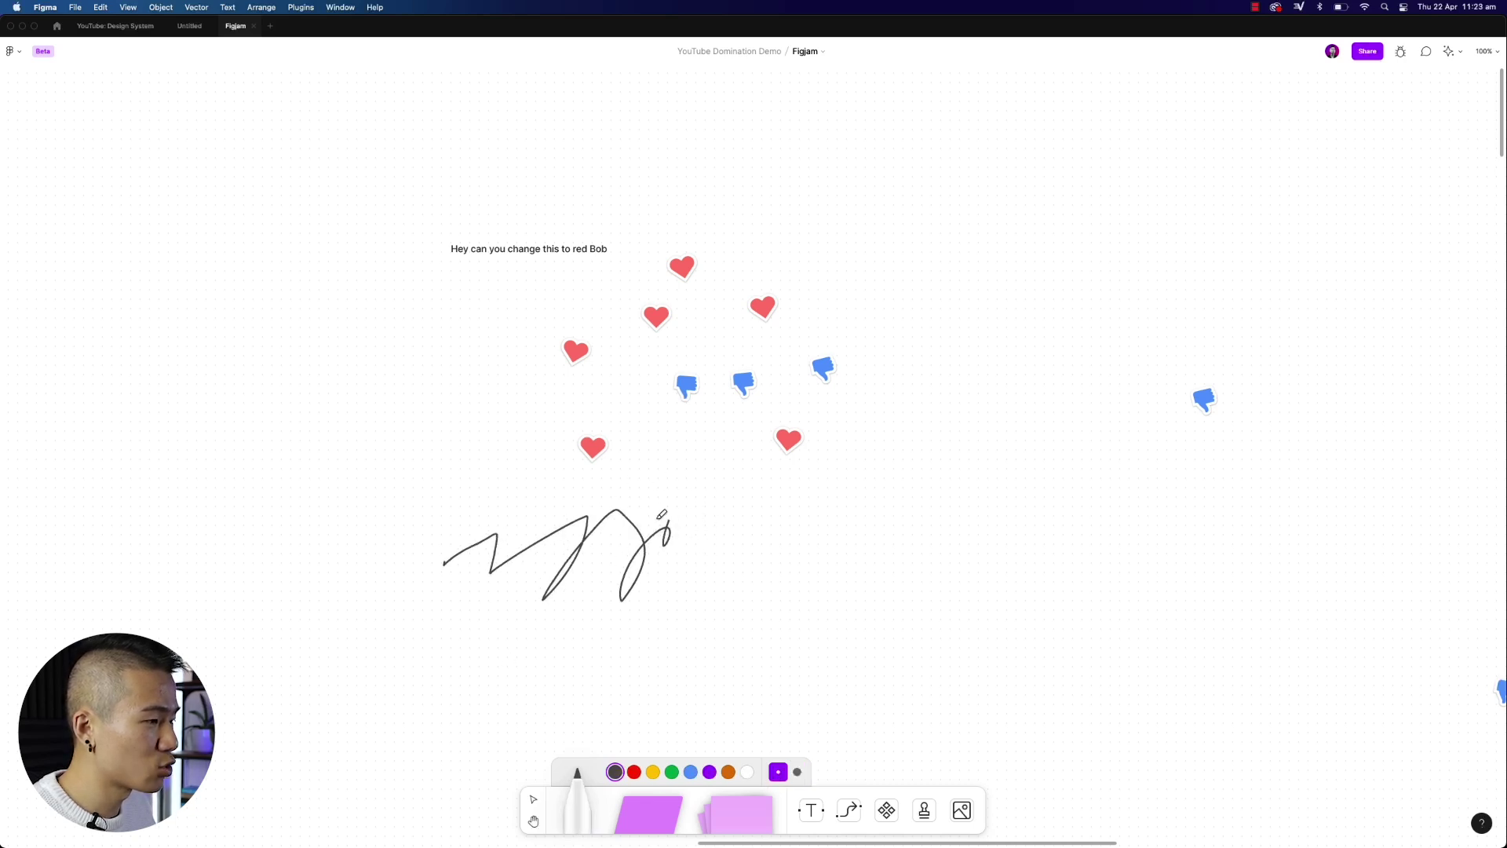
pyautogui.click(797, 772)
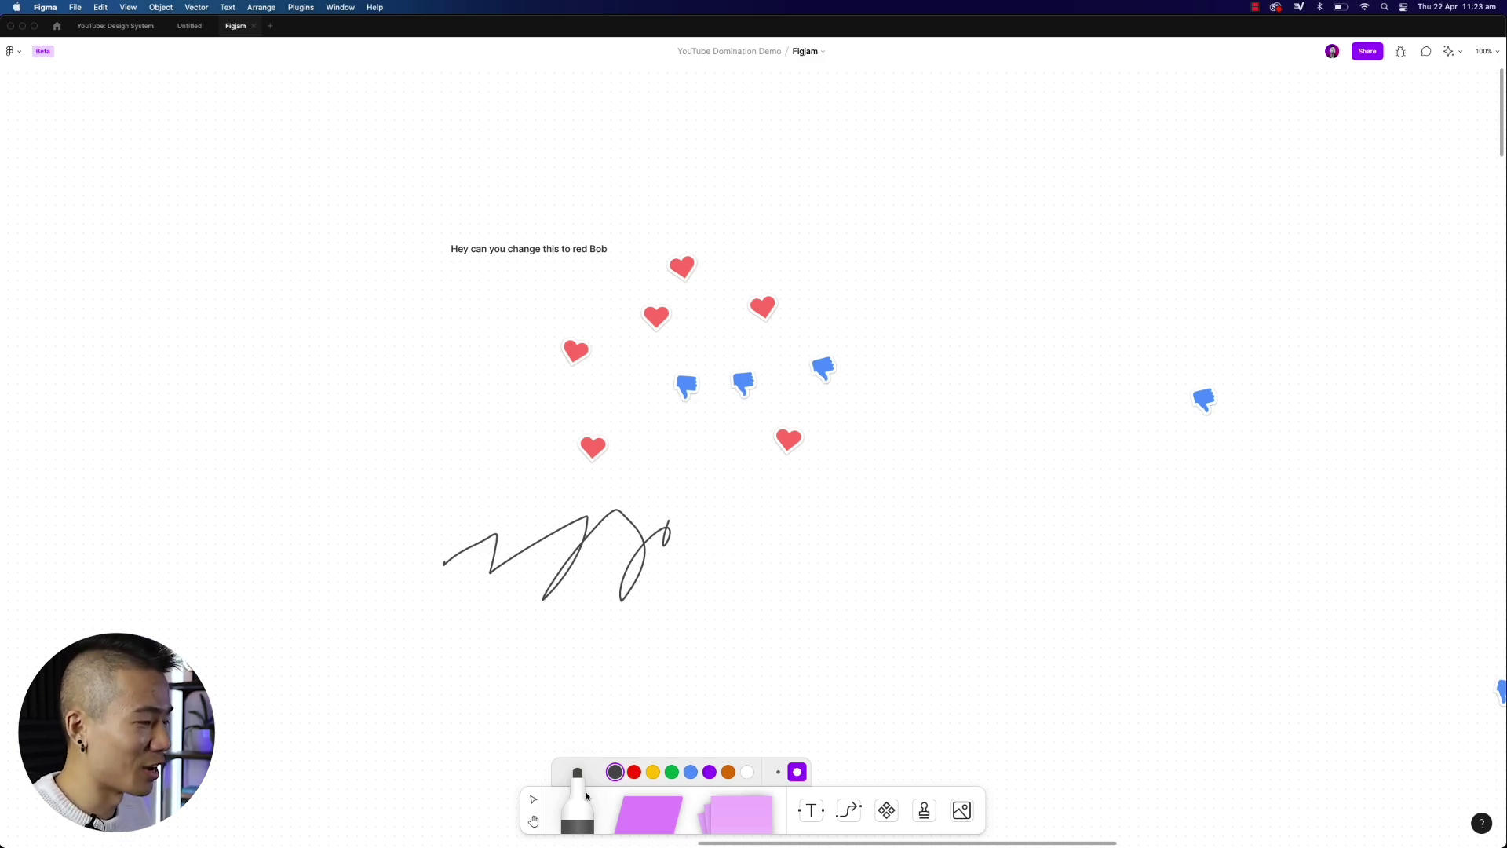
pyautogui.moveTo(774, 577); pyautogui.dragTo(952, 408)
# - Draw the axis, a dollar sign and 'Time', extend the rising line, then choose thin red marker
pyautogui.scroll(-1, 1005, 550)
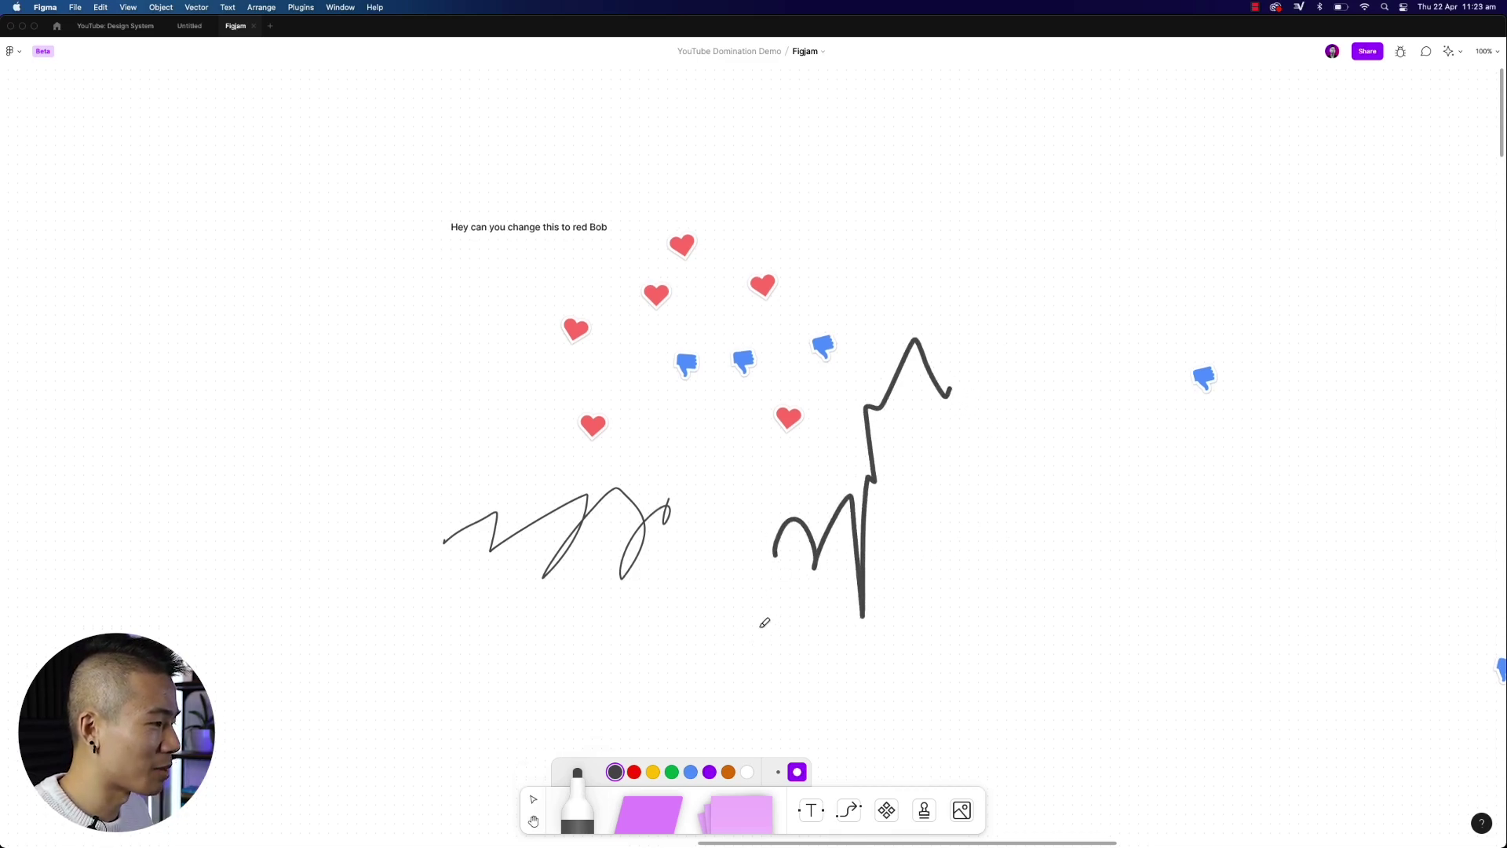
pyautogui.moveTo(679, 322)
pyautogui.mouseDown()
pyautogui.moveTo(709, 655)
pyautogui.moveTo(1279, 650)
pyautogui.mouseUp()
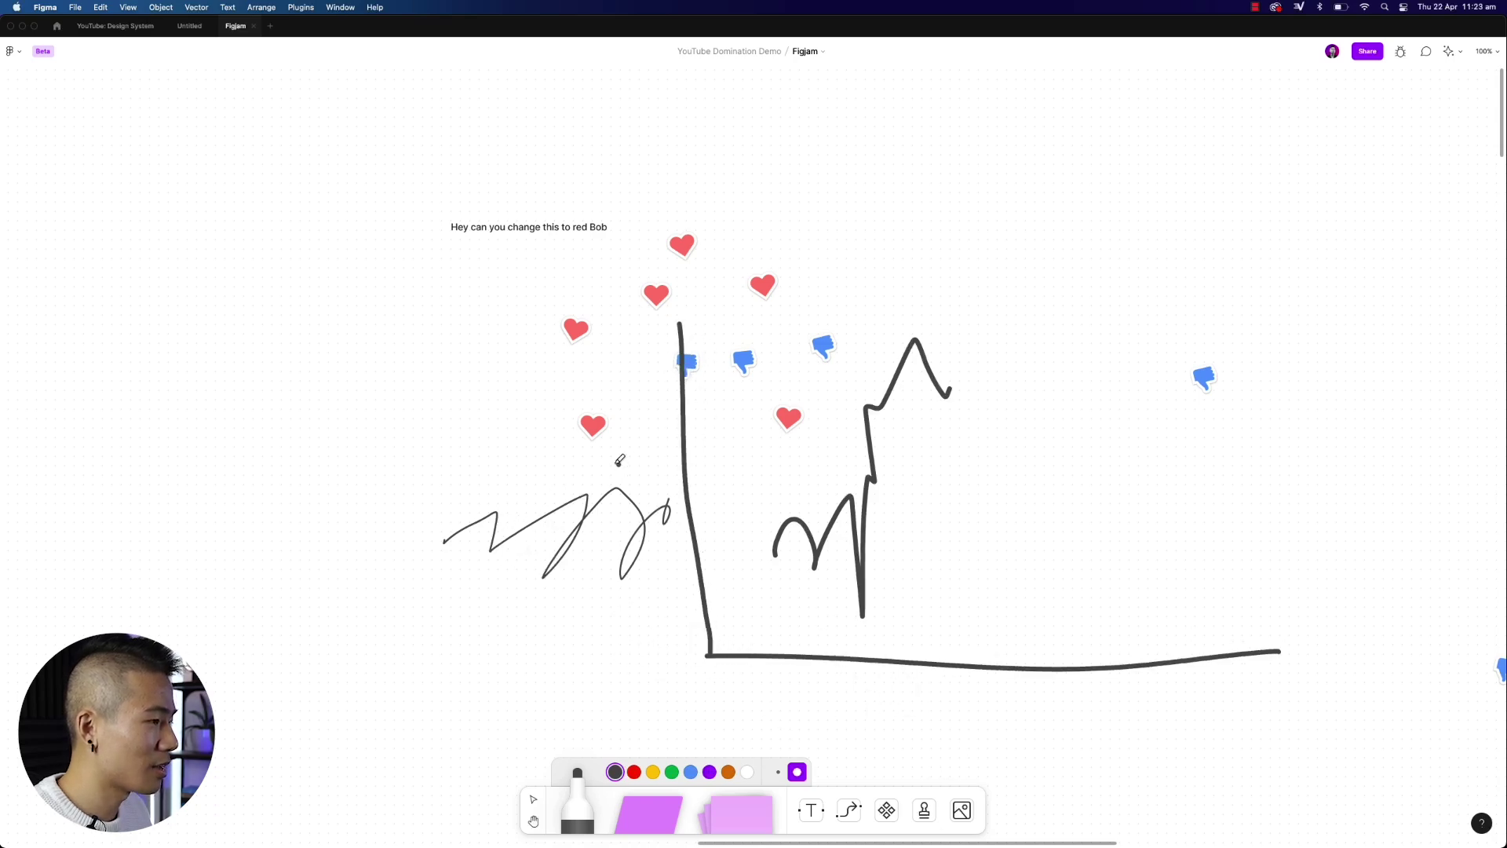
pyautogui.moveTo(620, 464); pyautogui.dragTo(554, 498)
pyautogui.moveTo(597, 438); pyautogui.dragTo(564, 559)
pyautogui.moveTo(839, 711)
pyautogui.mouseDown()
pyautogui.moveTo(884, 709)
pyautogui.moveTo(862, 744)
pyautogui.moveTo(982, 719)
pyautogui.moveTo(988, 732)
pyautogui.mouseUp()
pyautogui.click(898, 710)
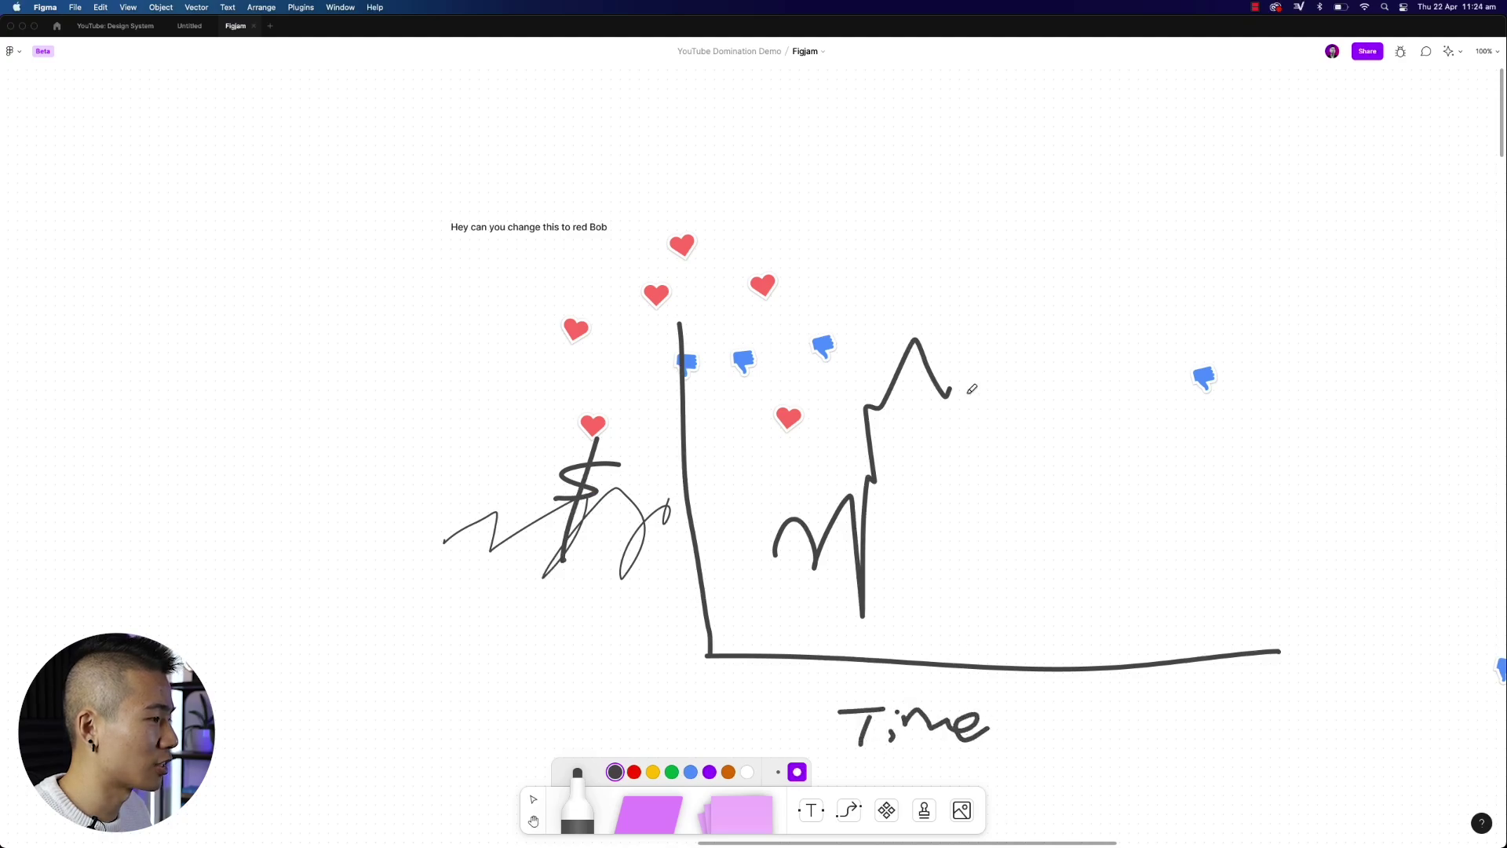
pyautogui.moveTo(952, 385)
pyautogui.mouseDown()
pyautogui.moveTo(1043, 295)
pyautogui.moveTo(1177, 80)
pyautogui.mouseUp()
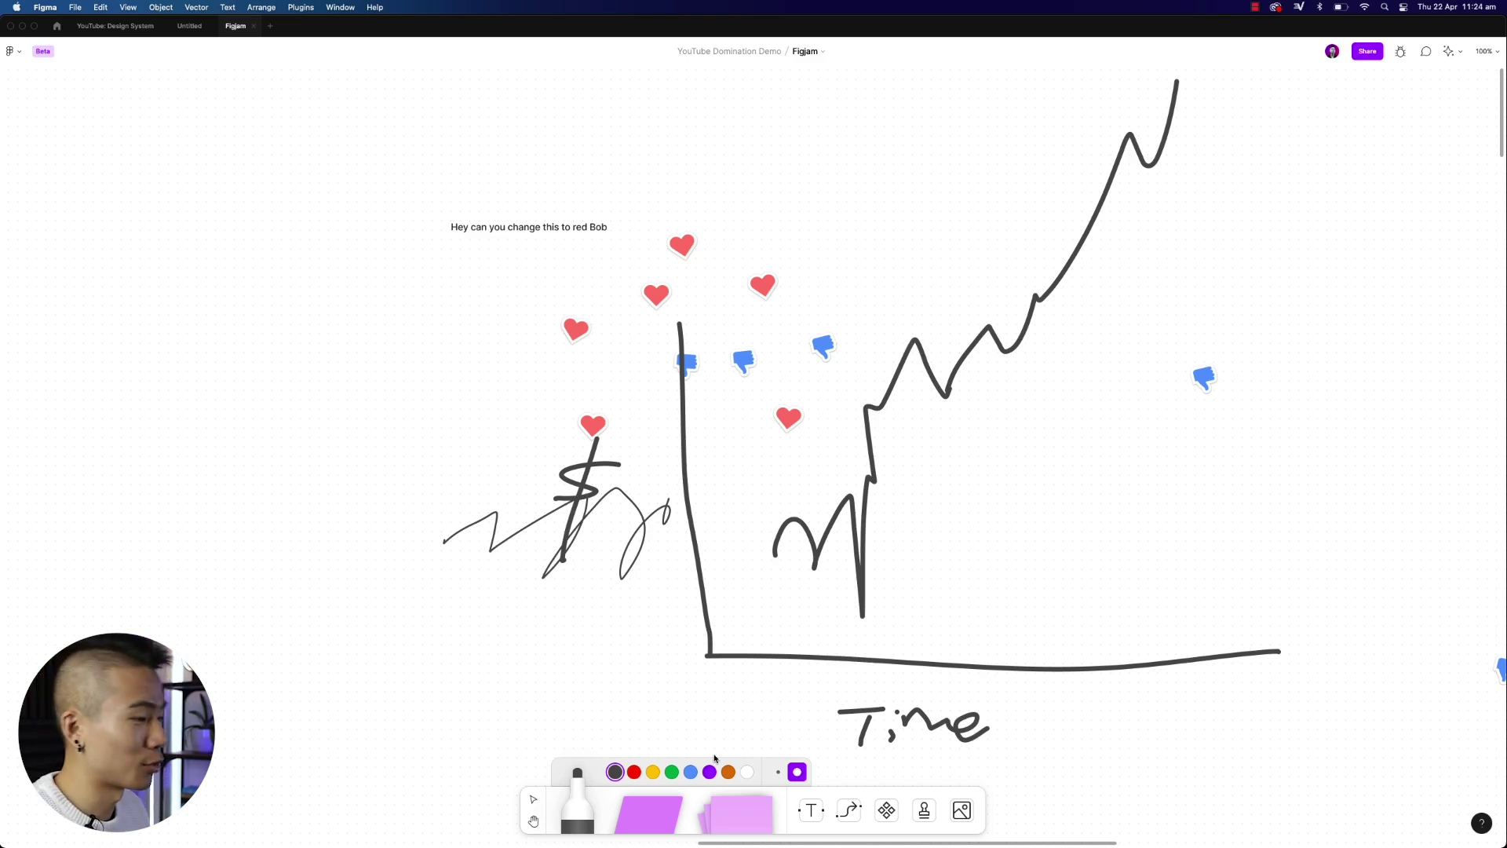
pyautogui.click(633, 772)
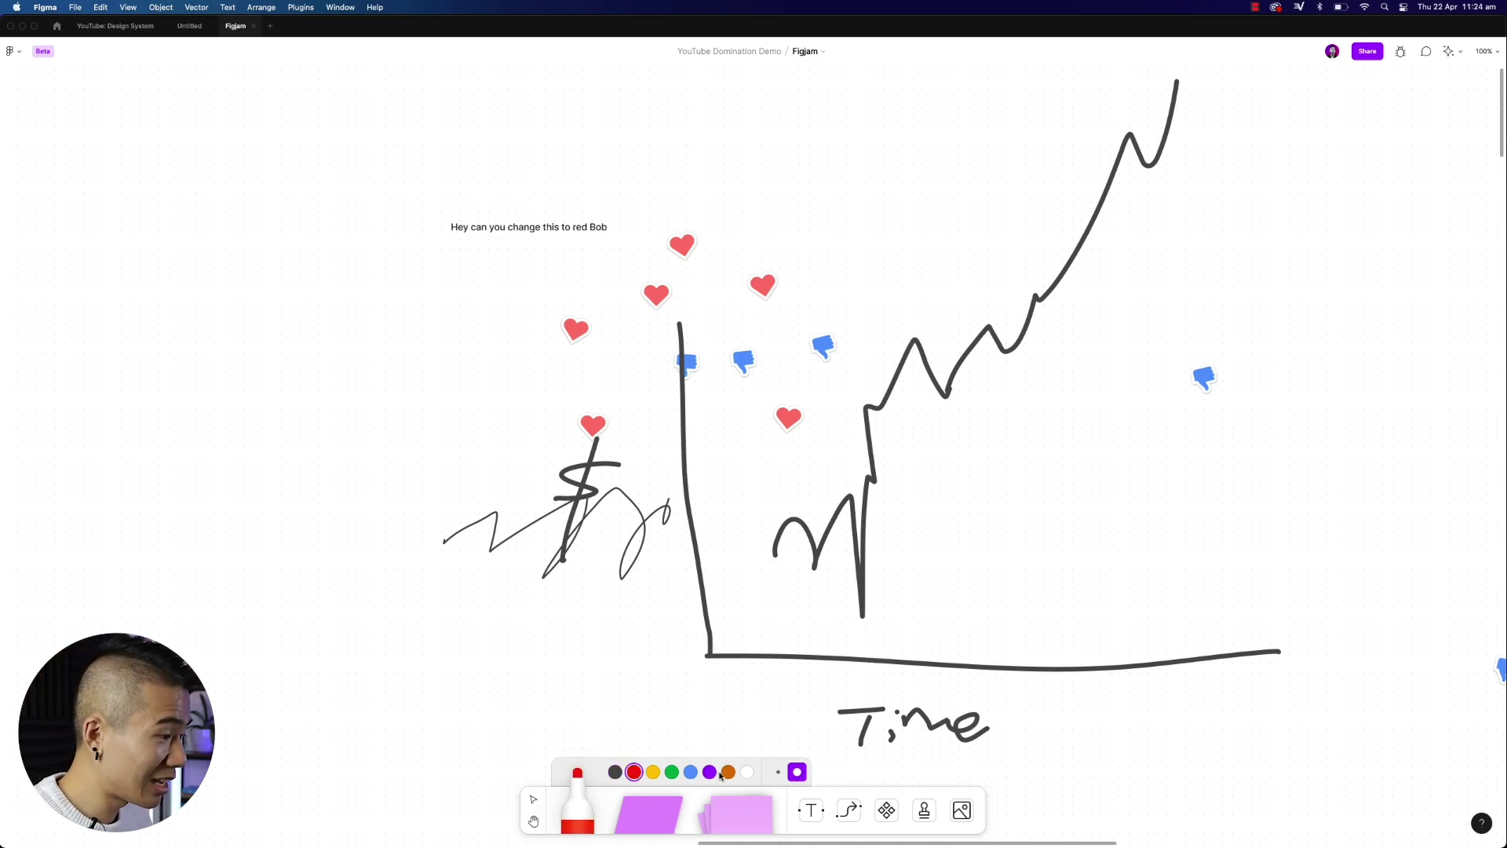
pyautogui.click(778, 772)
# - Add a 'Homepage' parallelogram and a connected 'About page' shape below it
pyautogui.click(667, 816)
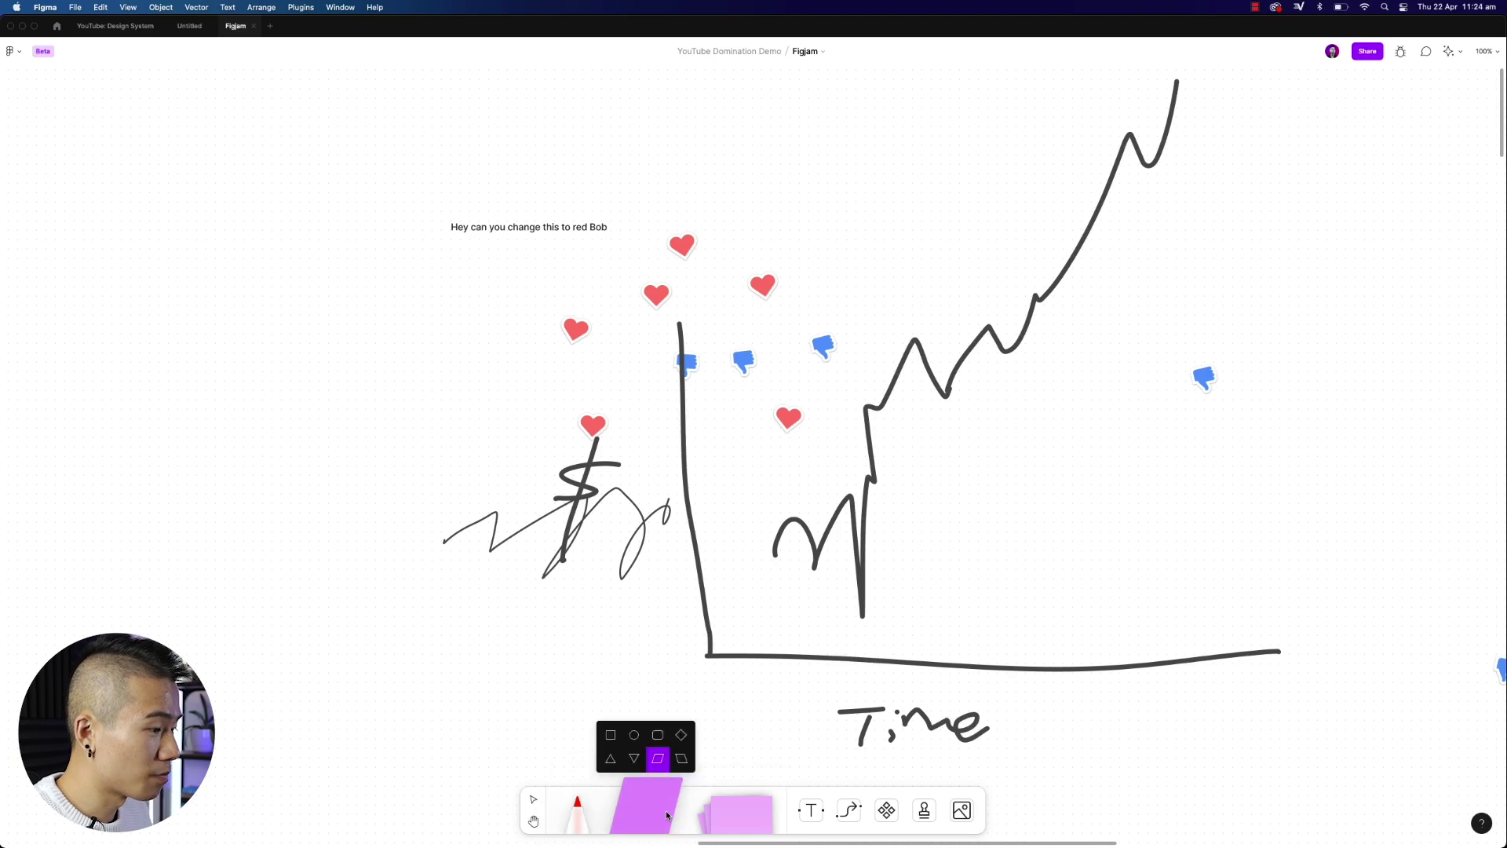
pyautogui.click(222, 395)
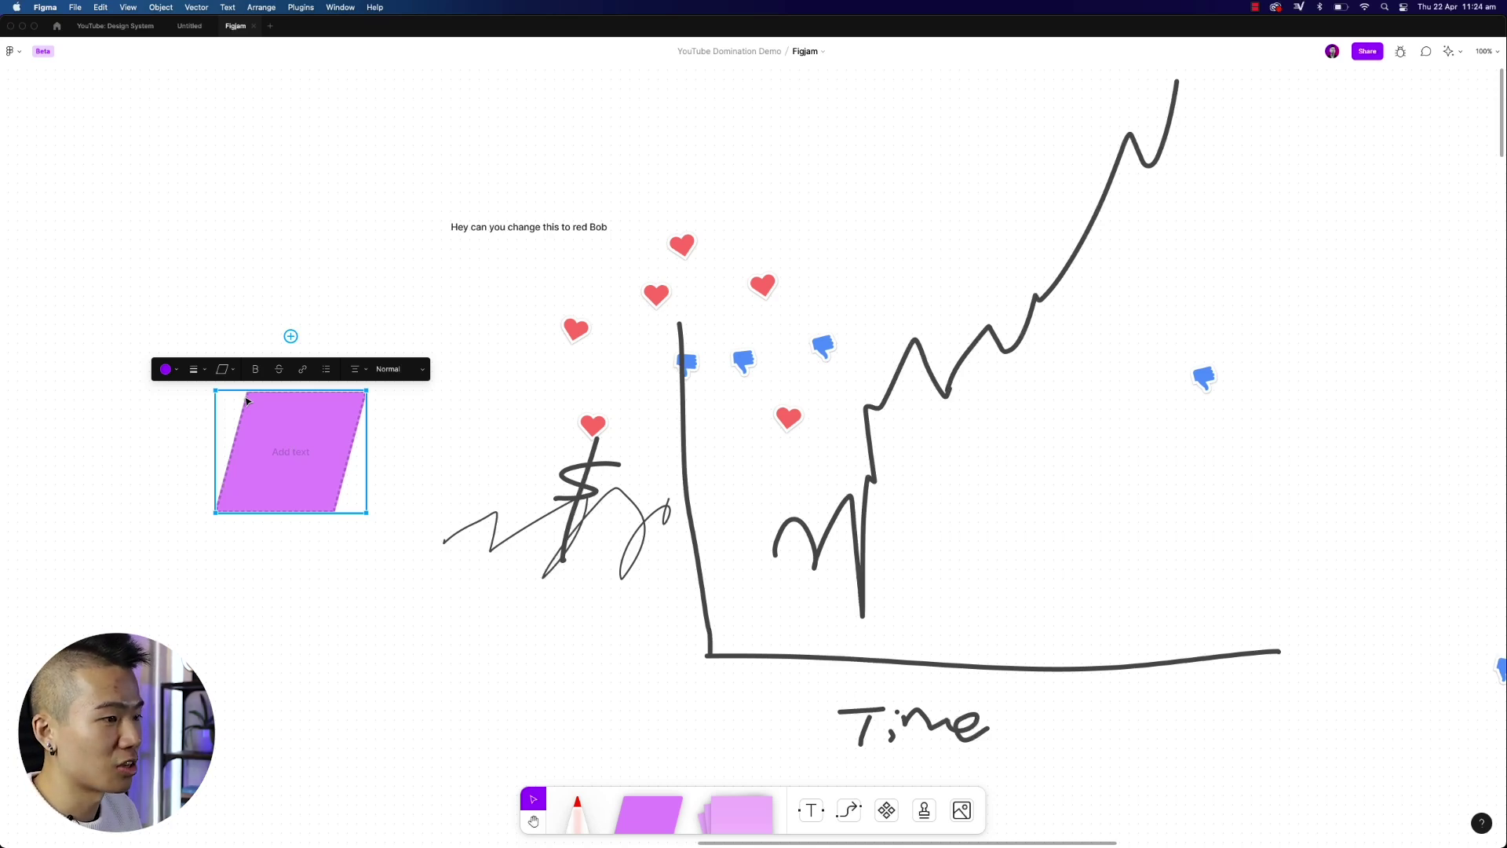
pyautogui.write('Homepage')
pyautogui.click(412, 567)
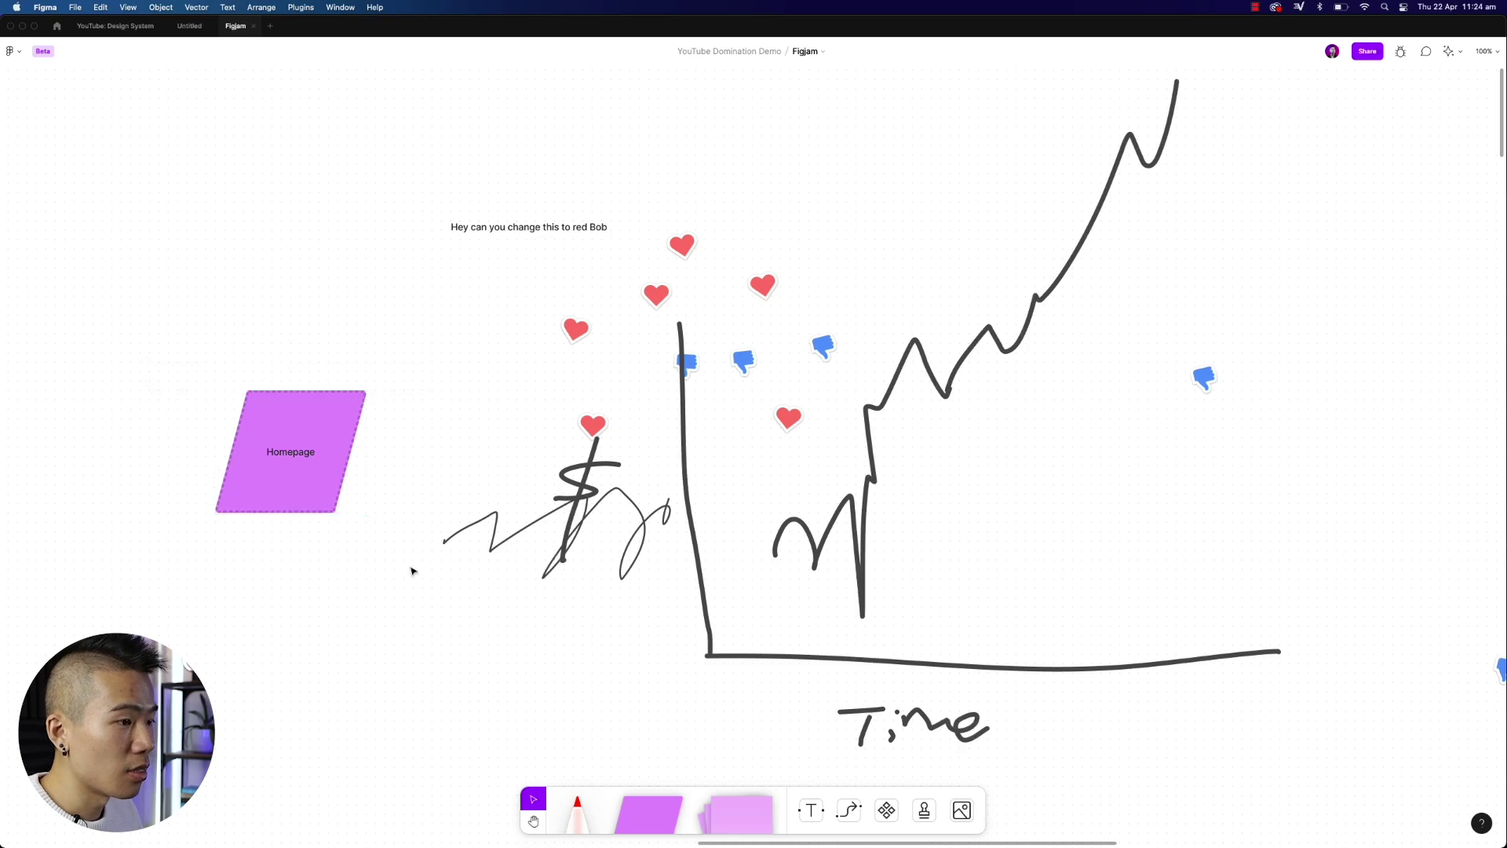
pyautogui.click(285, 487)
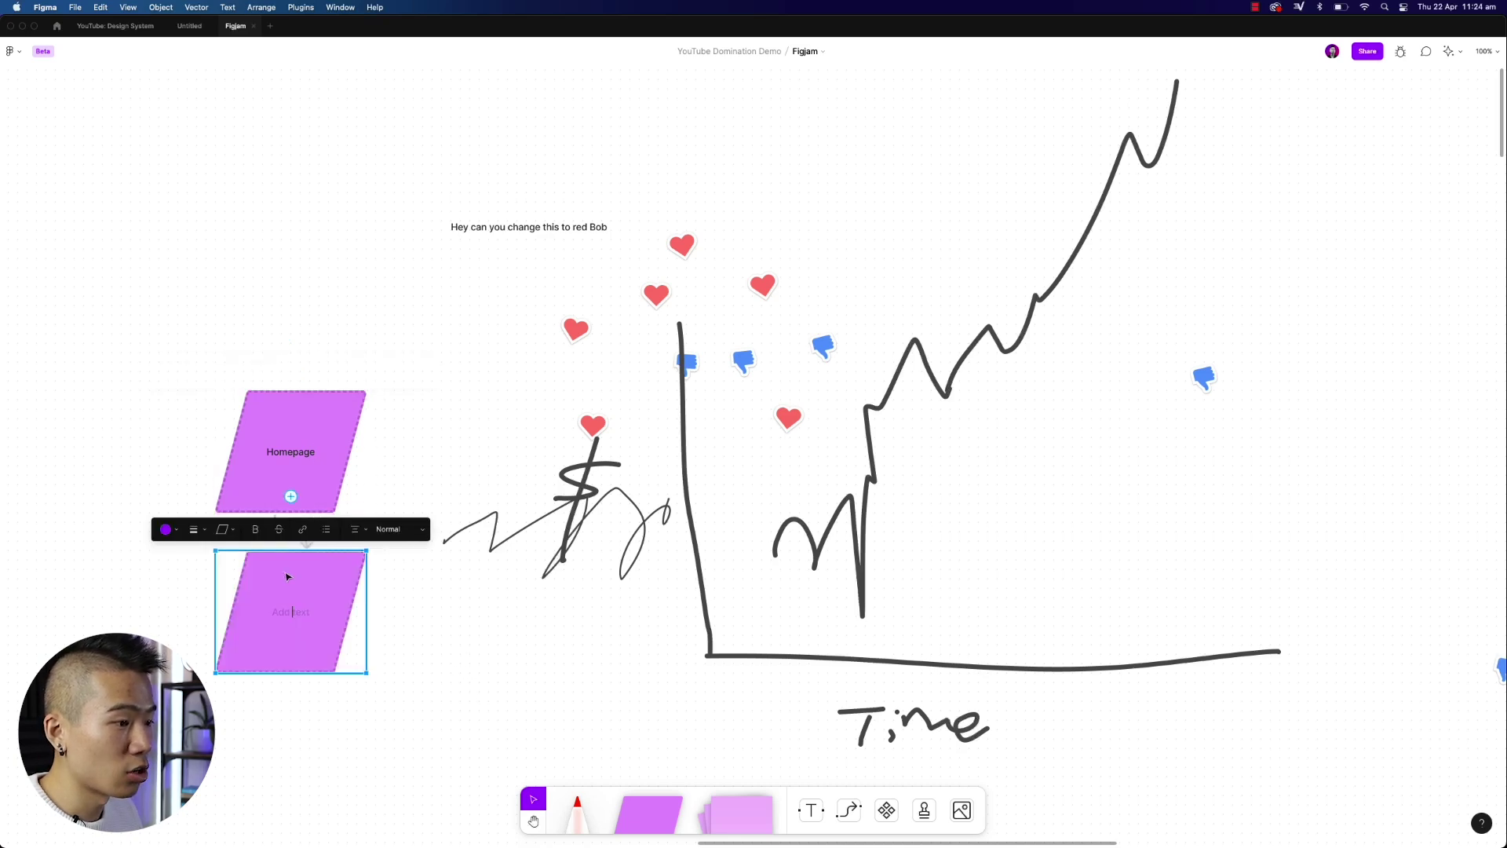
pyautogui.doubleClick(286, 576)
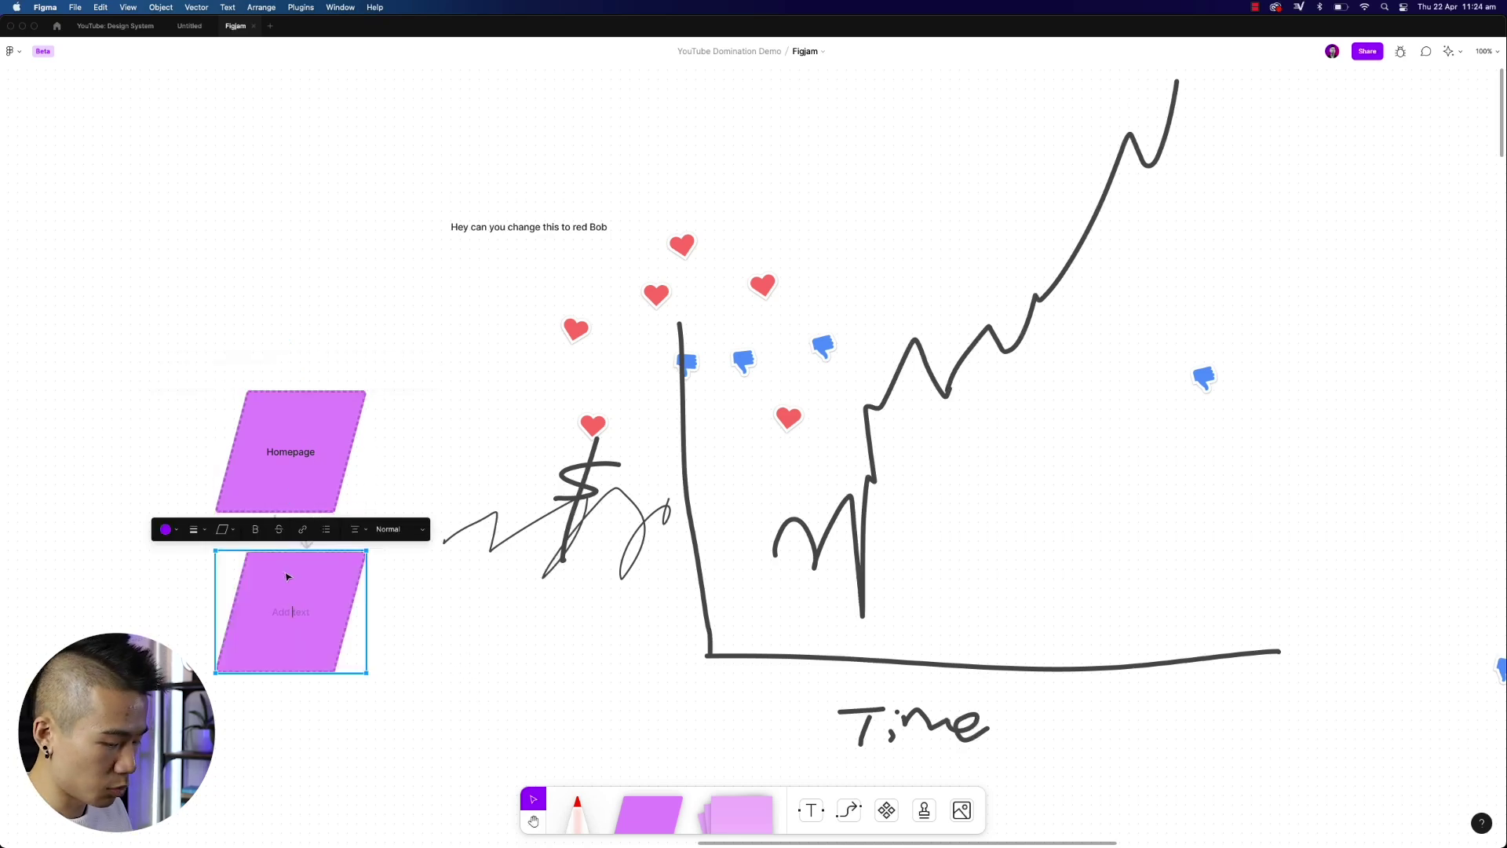
pyautogui.write('About page')
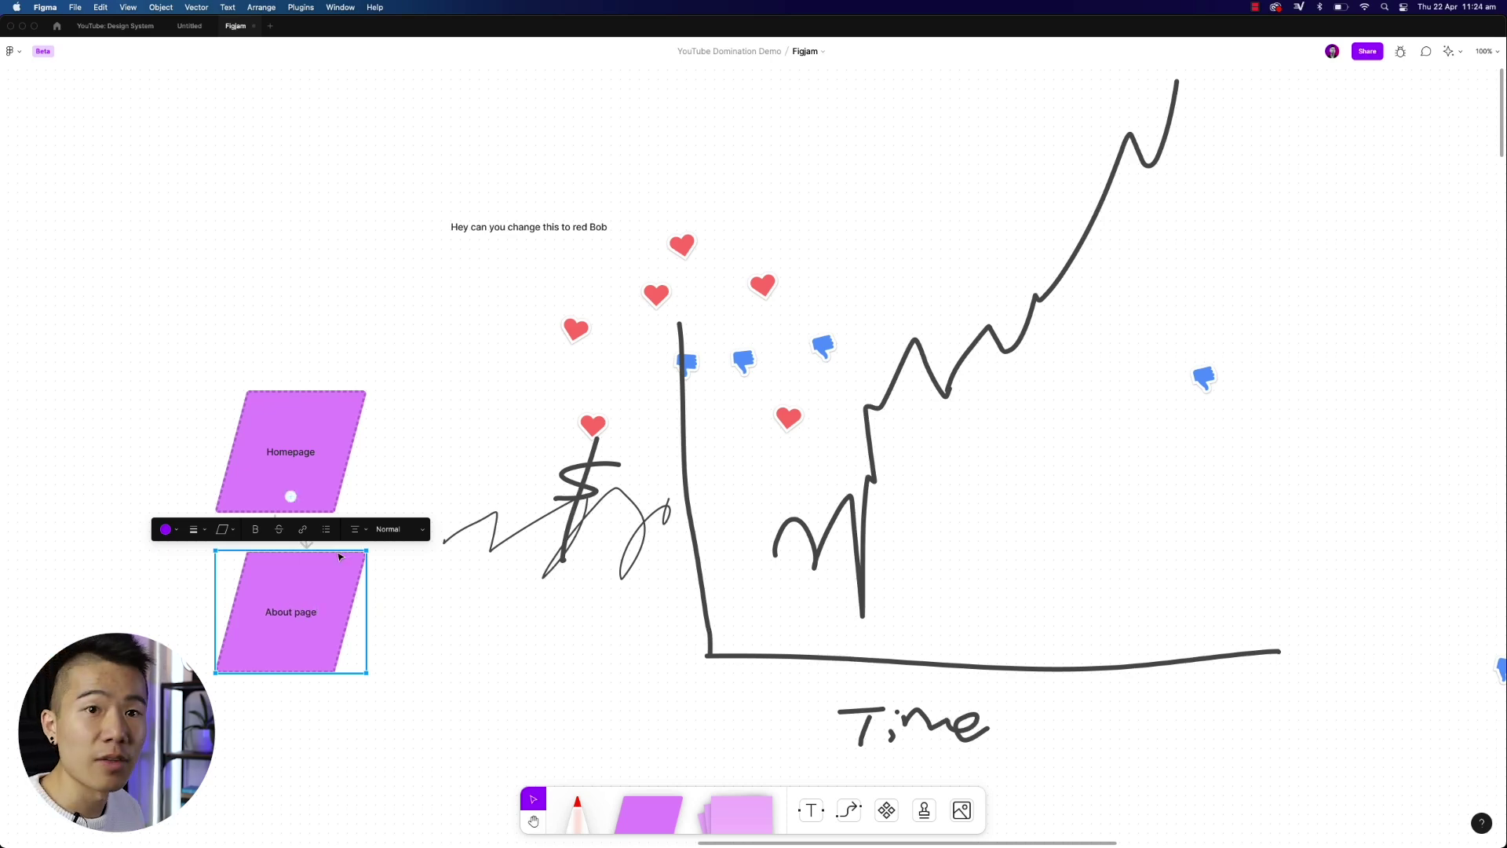
pyautogui.click(729, 93)
# - Delete the sketches, stickers and comment, and move About page up near Homepage
pyautogui.moveTo(451, 110); pyautogui.dragTo(1346, 738)
pyautogui.press('BackSpace')
pyautogui.scroll(-3, 589, 608)
pyautogui.hscroll(-3, 589, 609)
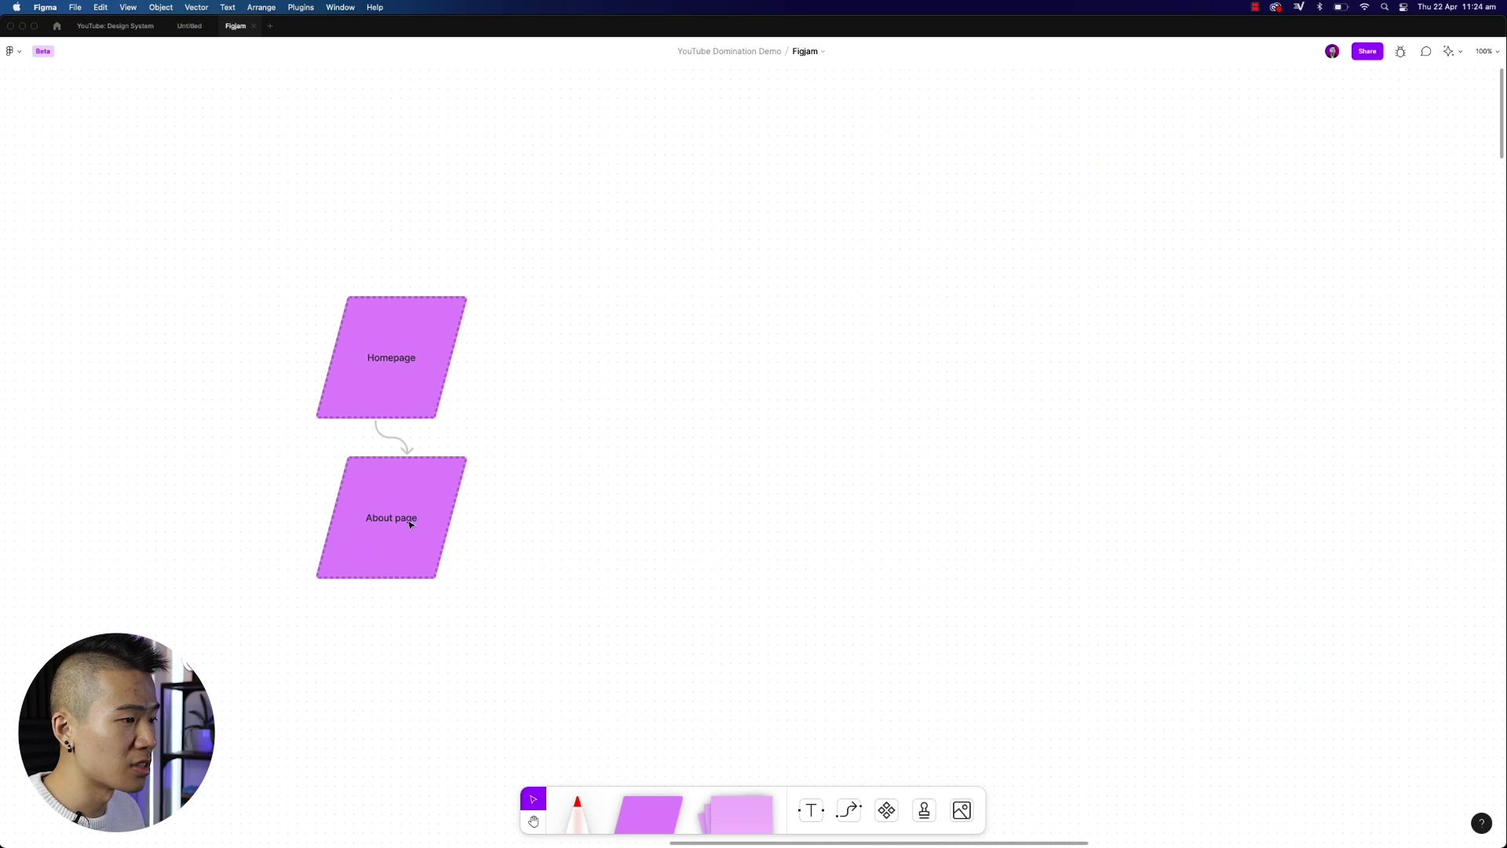
pyautogui.moveTo(413, 520); pyautogui.dragTo(379, 573)
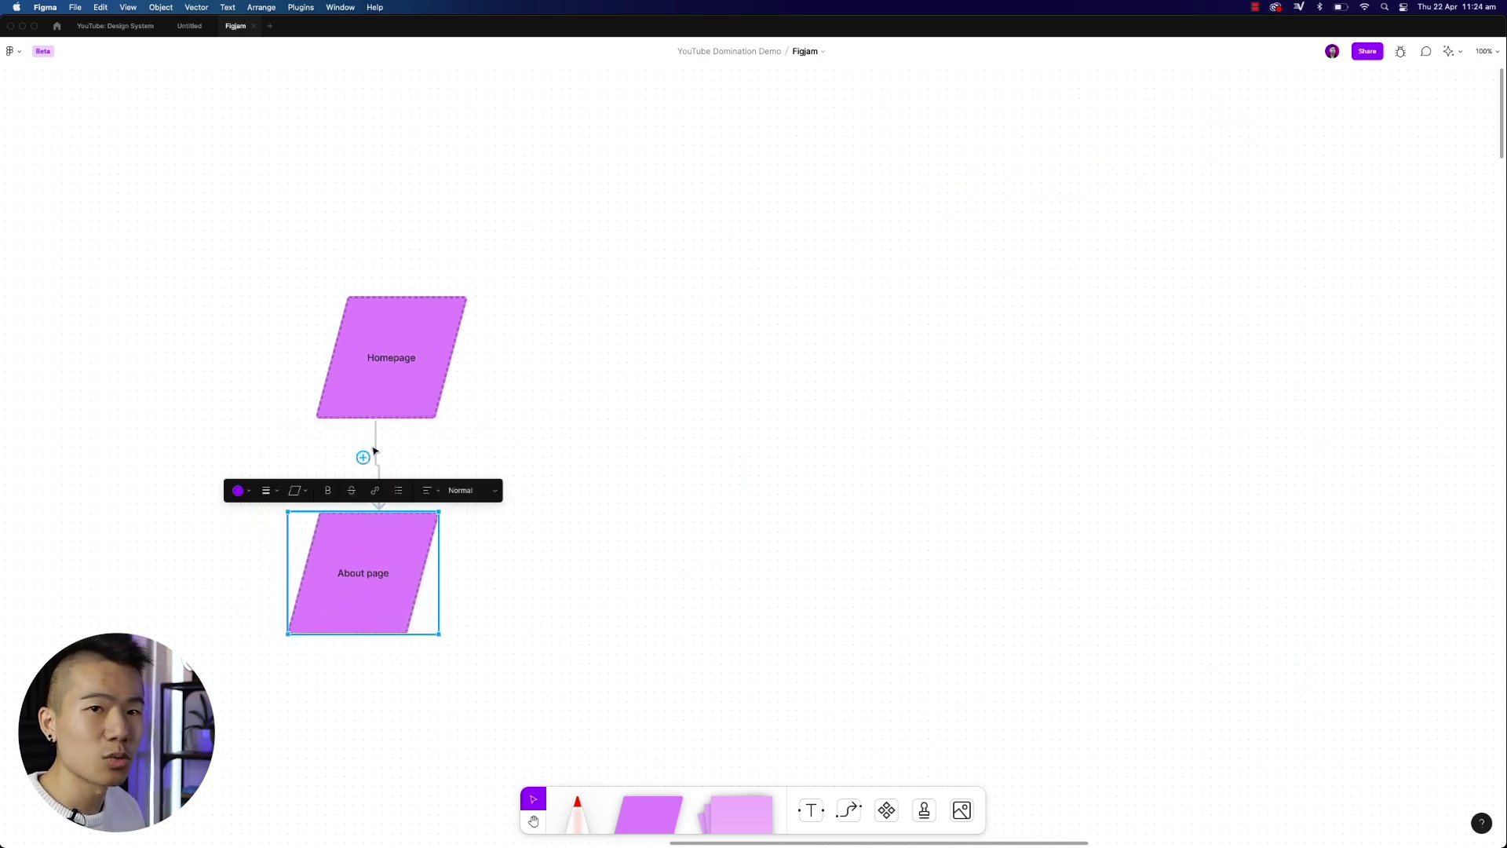
pyautogui.click(531, 440)
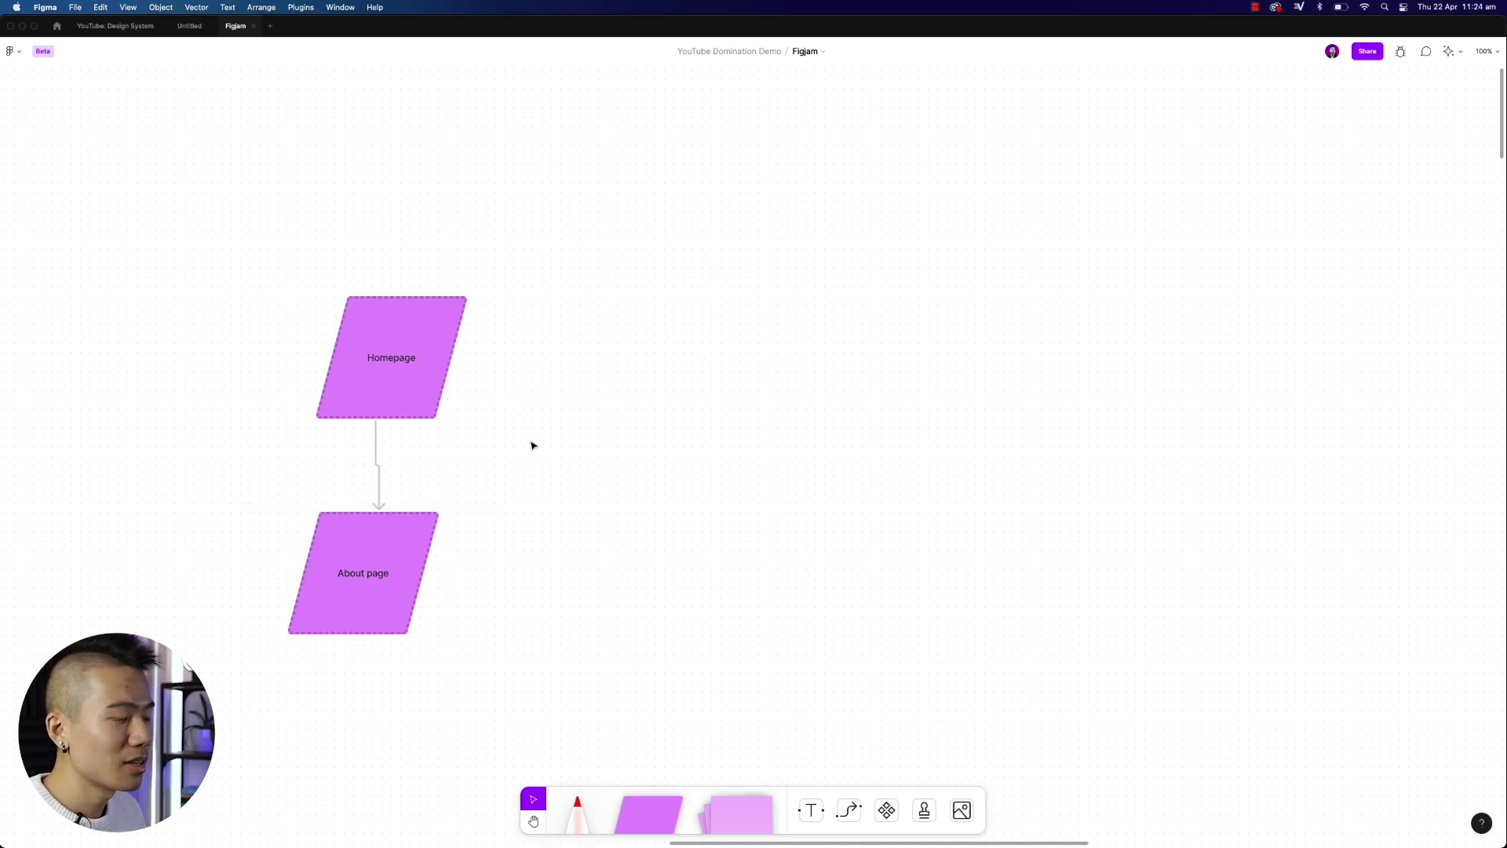
pyautogui.moveTo(403, 563); pyautogui.dragTo(402, 528)
pyautogui.click(656, 444)
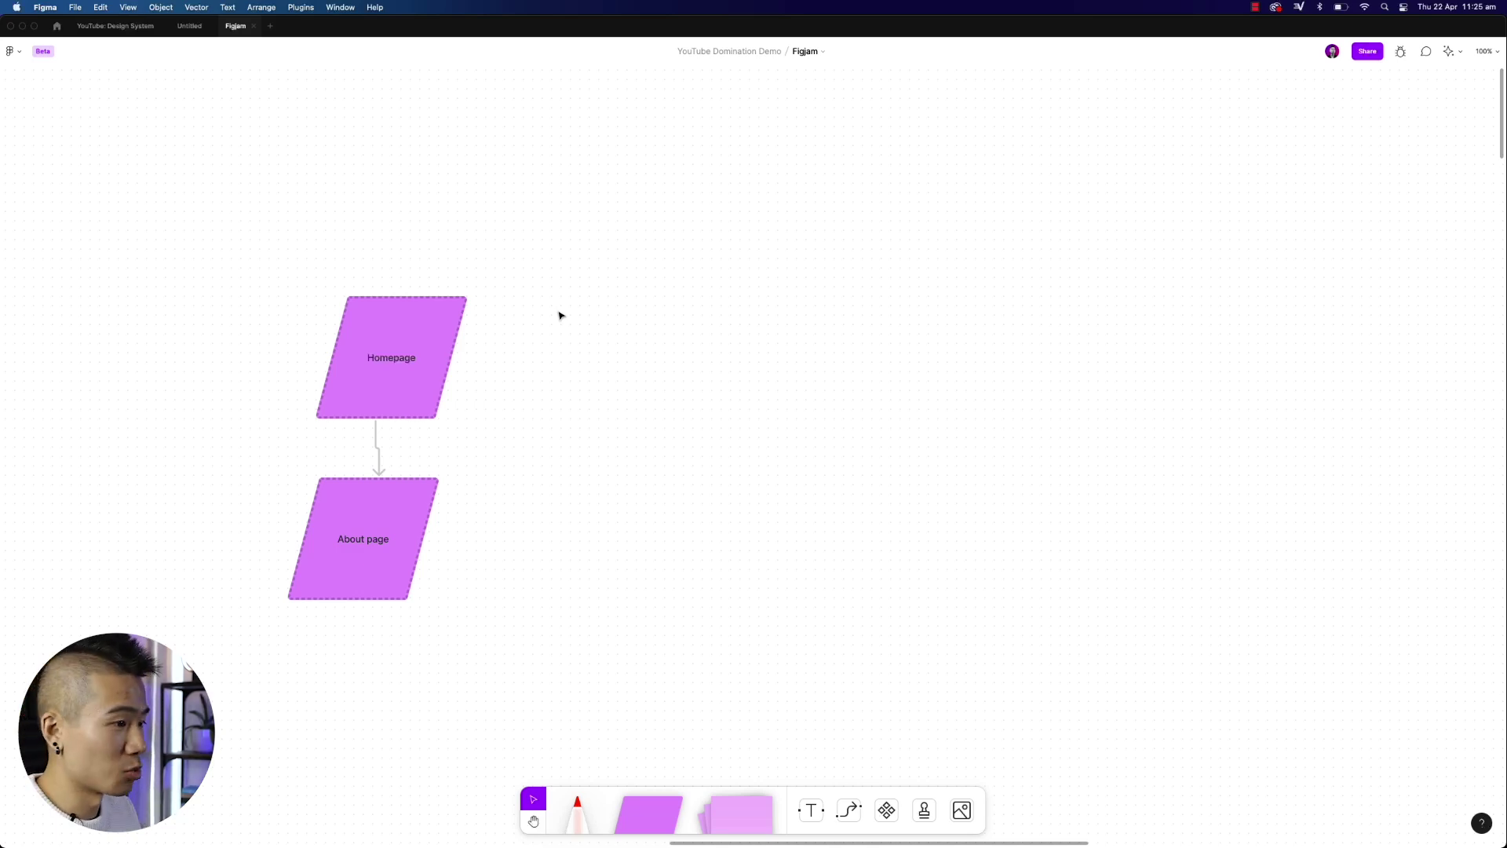
pyautogui.click(416, 538)
pyautogui.keyDown('shift'); pyautogui.click(377, 308); pyautogui.keyUp('shift')
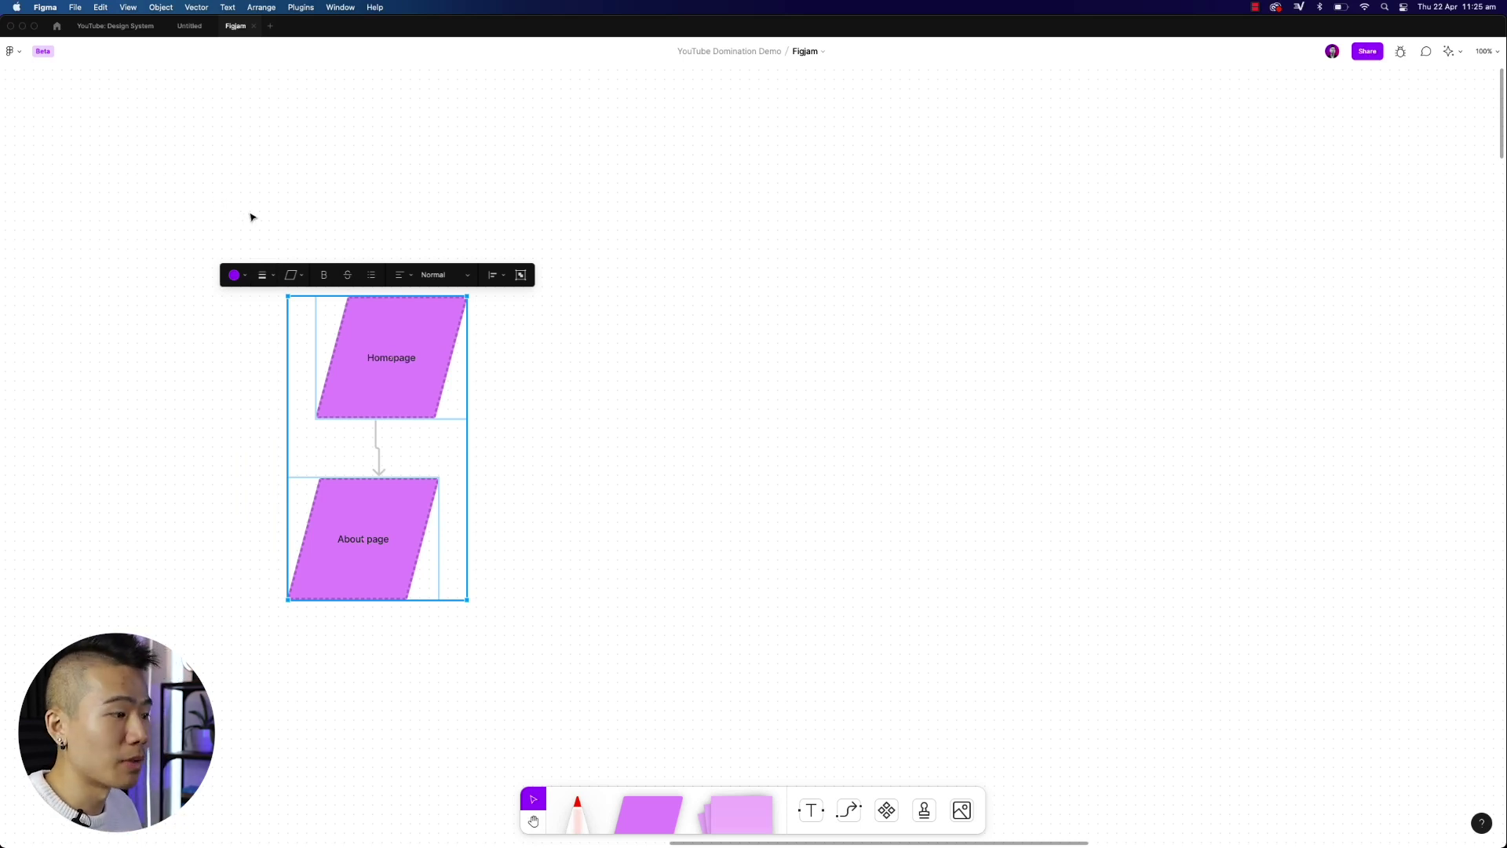
pyautogui.click(916, 436)
# - Place a sticky note right of Homepage and toggle its author name off and on
pyautogui.click(744, 800)
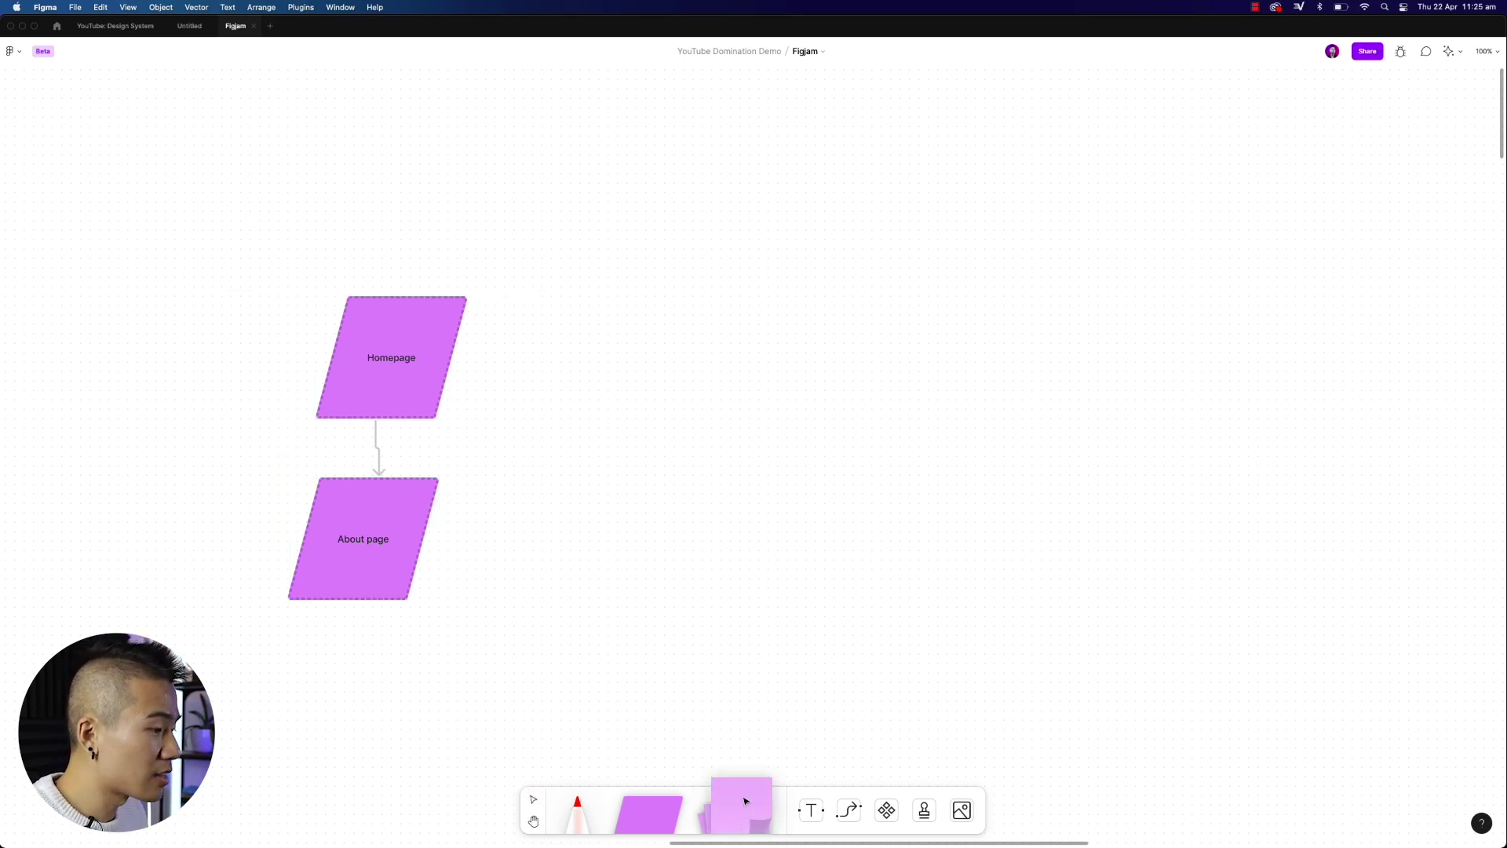
pyautogui.click(631, 329)
pyautogui.click(753, 312)
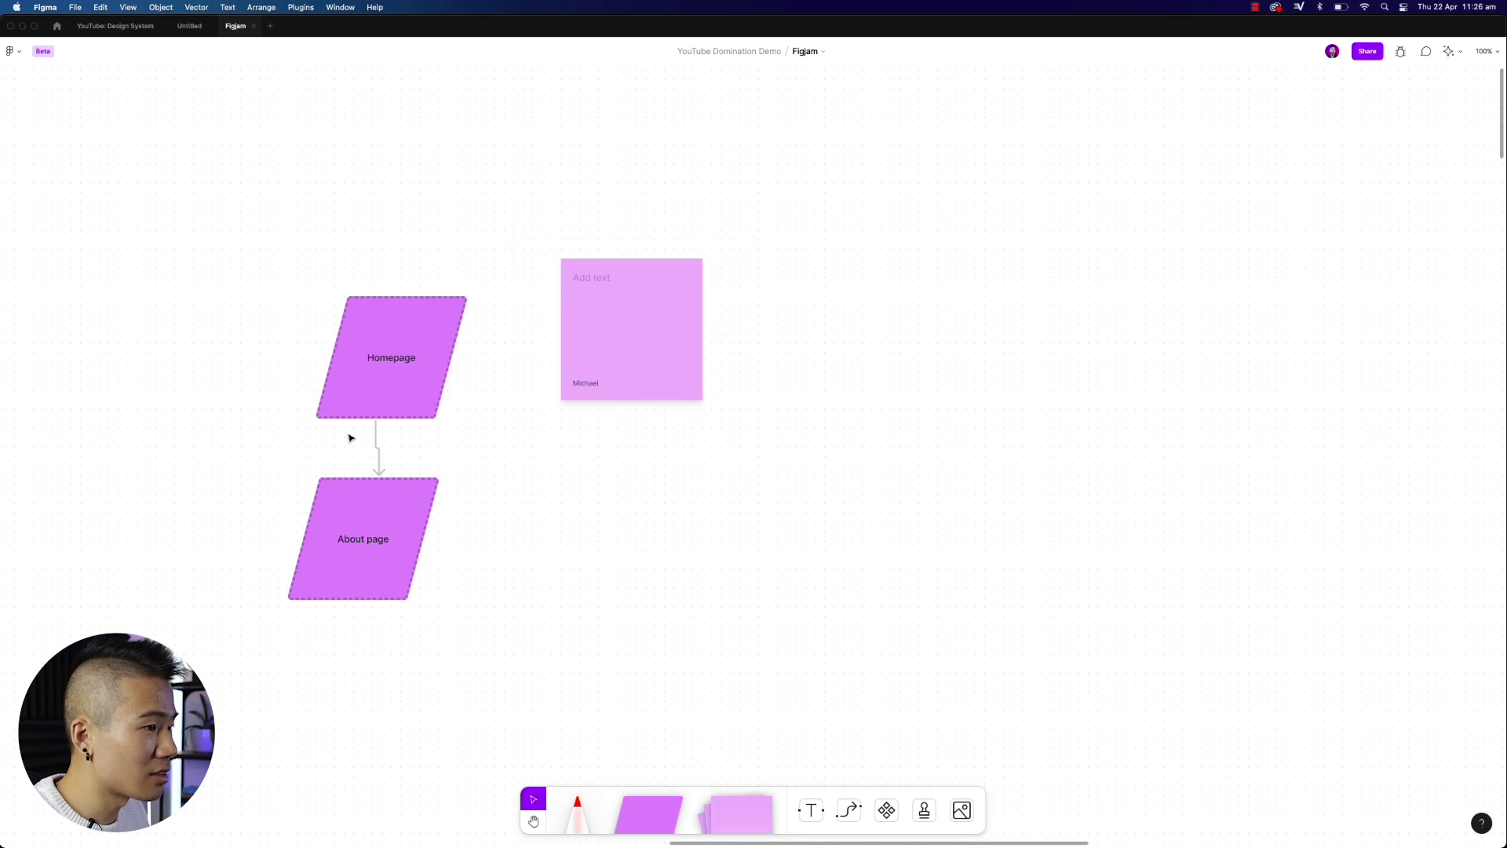
pyautogui.click(639, 303)
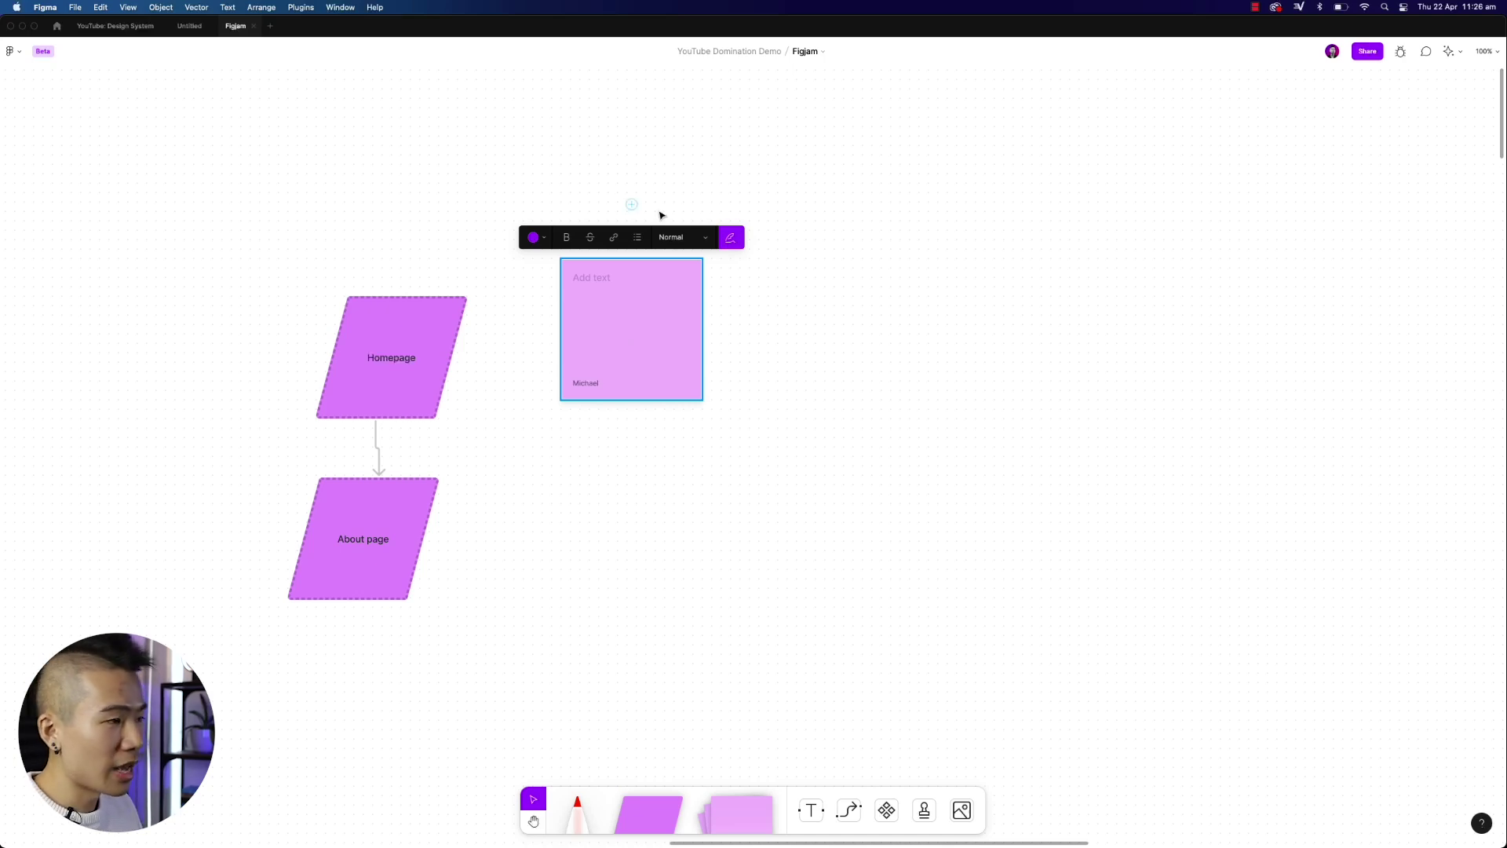
pyautogui.click(774, 276)
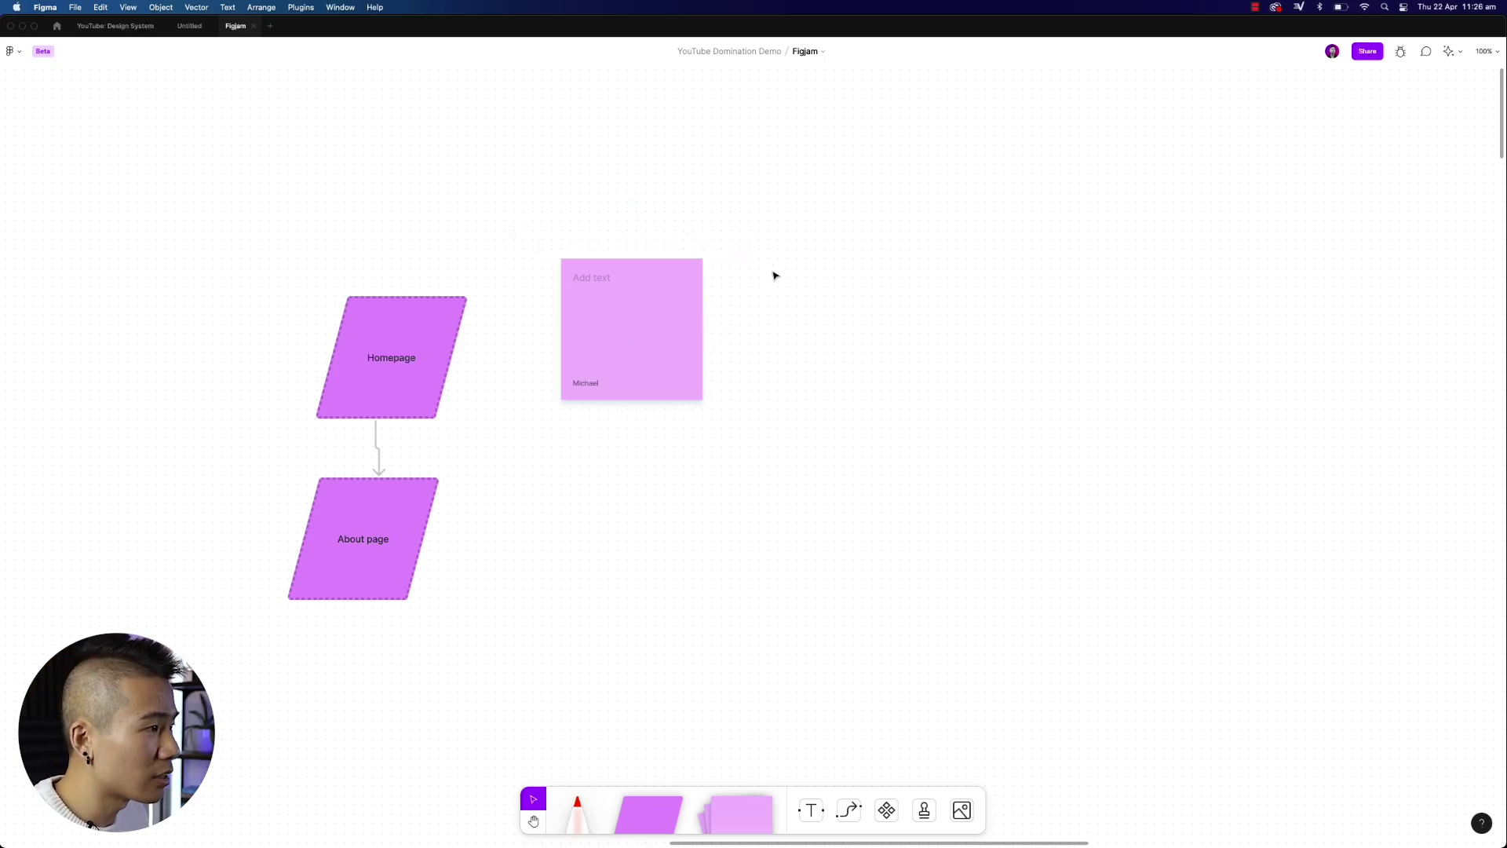
pyautogui.click(628, 326)
pyautogui.click(729, 238)
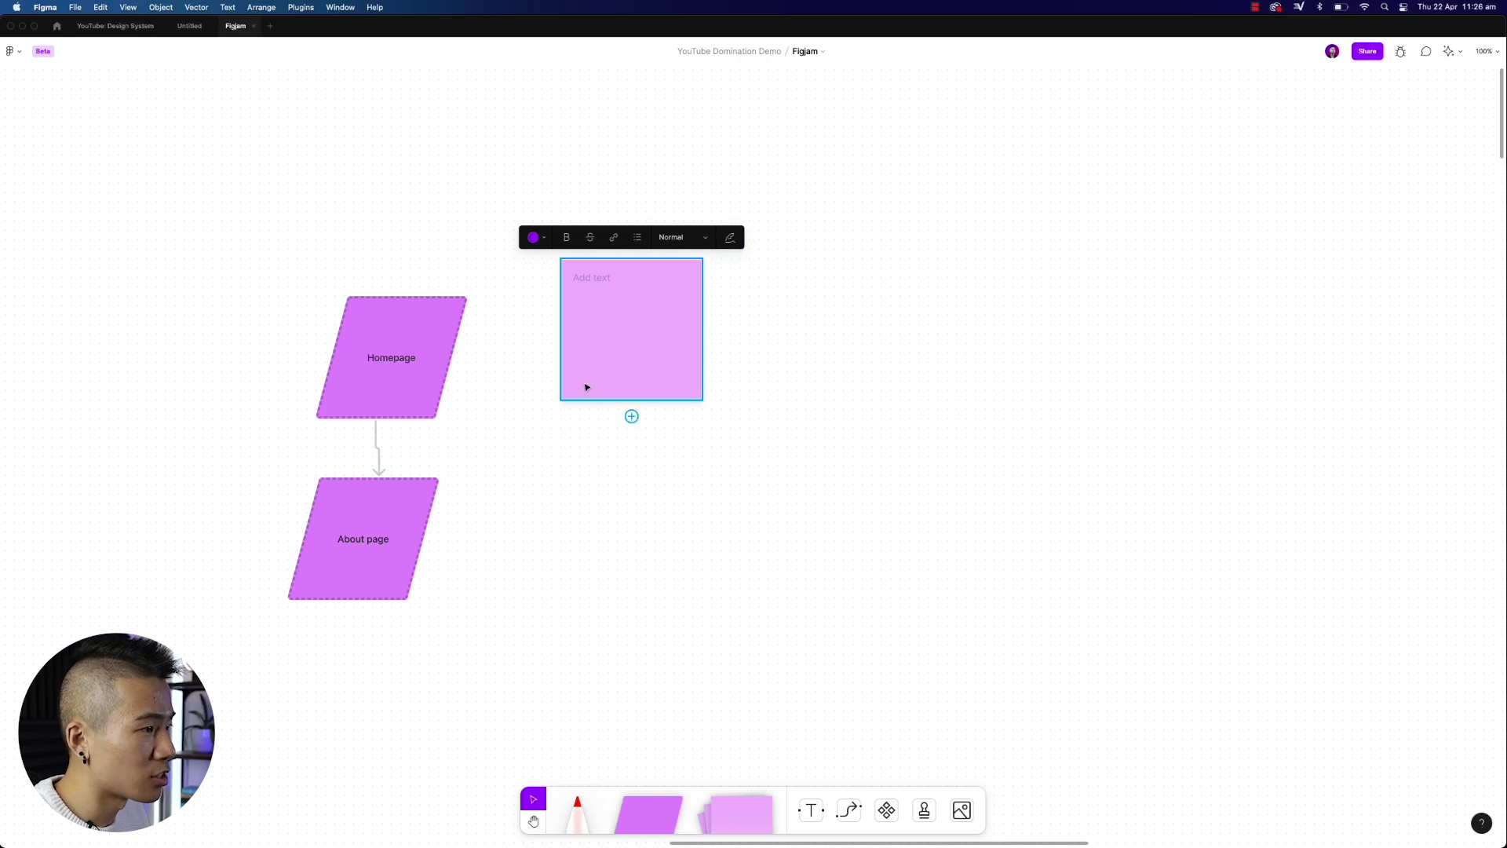
pyautogui.click(737, 238)
pyautogui.click(736, 237)
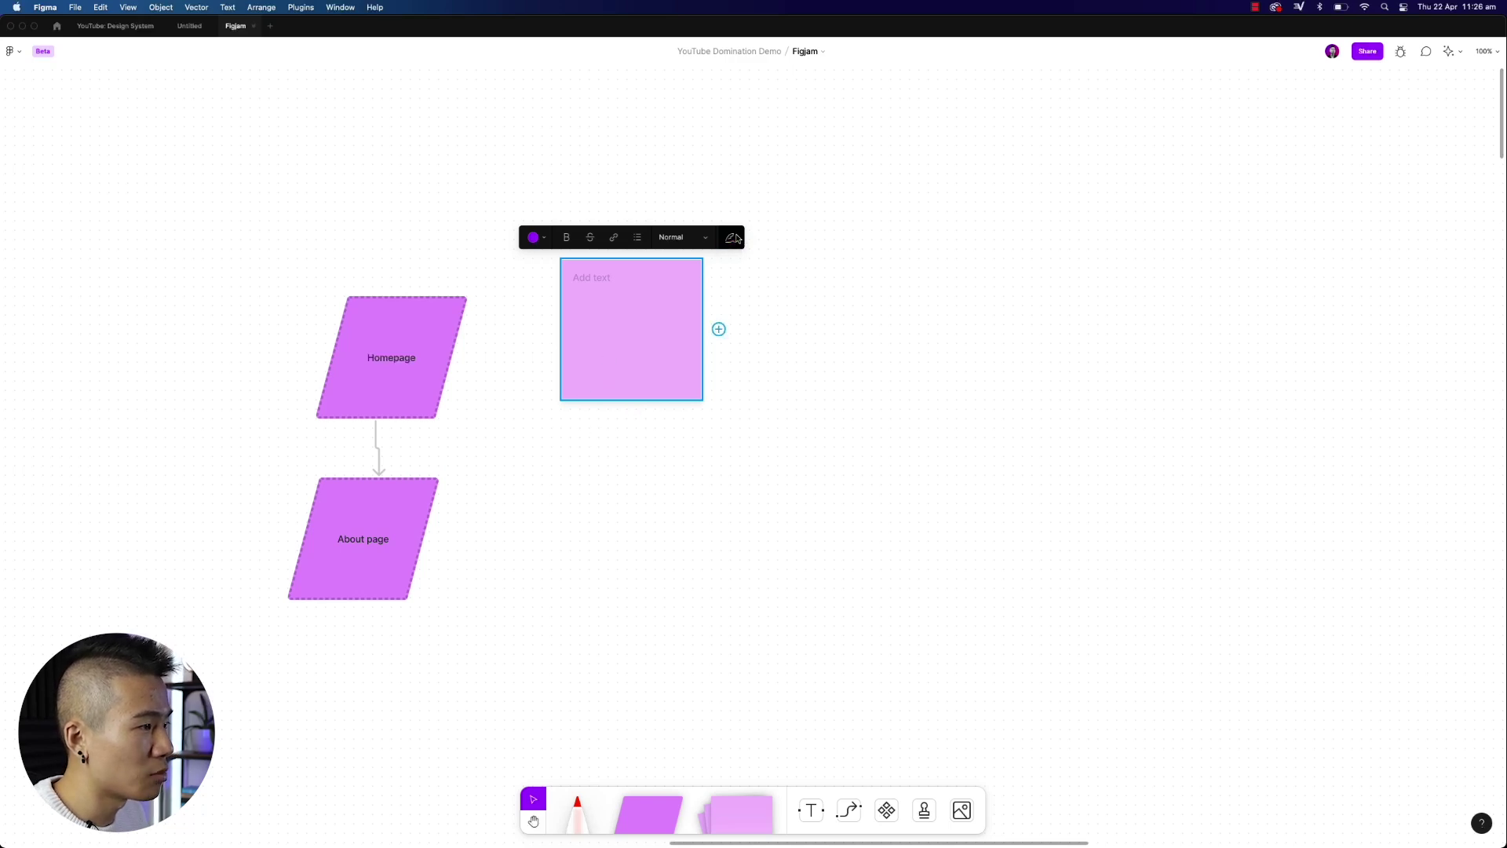
pyautogui.click(736, 237)
# - Zoom to fit the note with Shift+2, then return the view to 100%
pyautogui.hotkey('shift', '2')
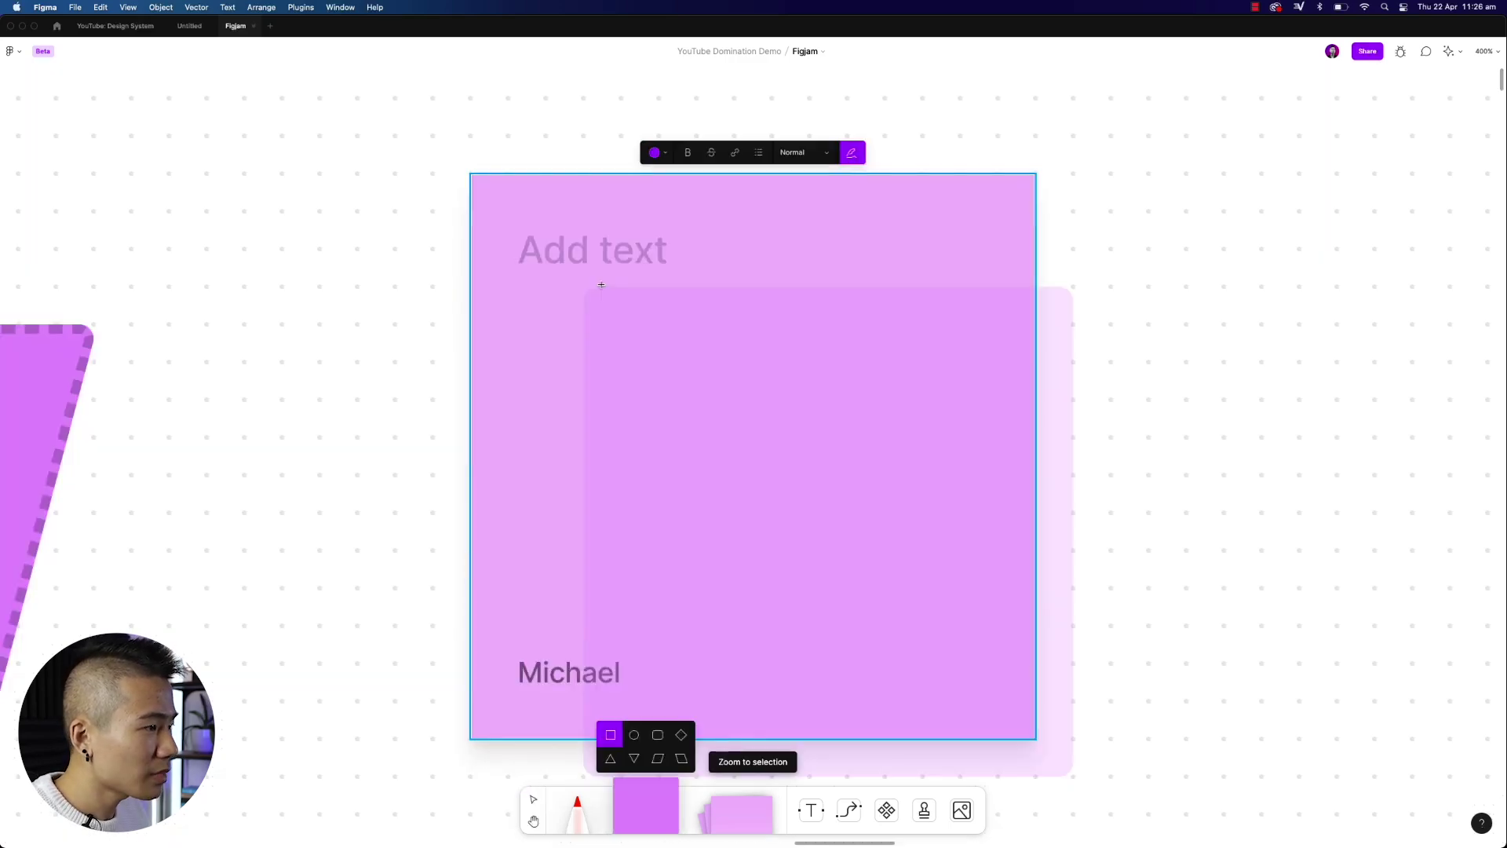
pyautogui.press('Escape')
pyautogui.press('-')
pyautogui.hotkey('shift', '0')
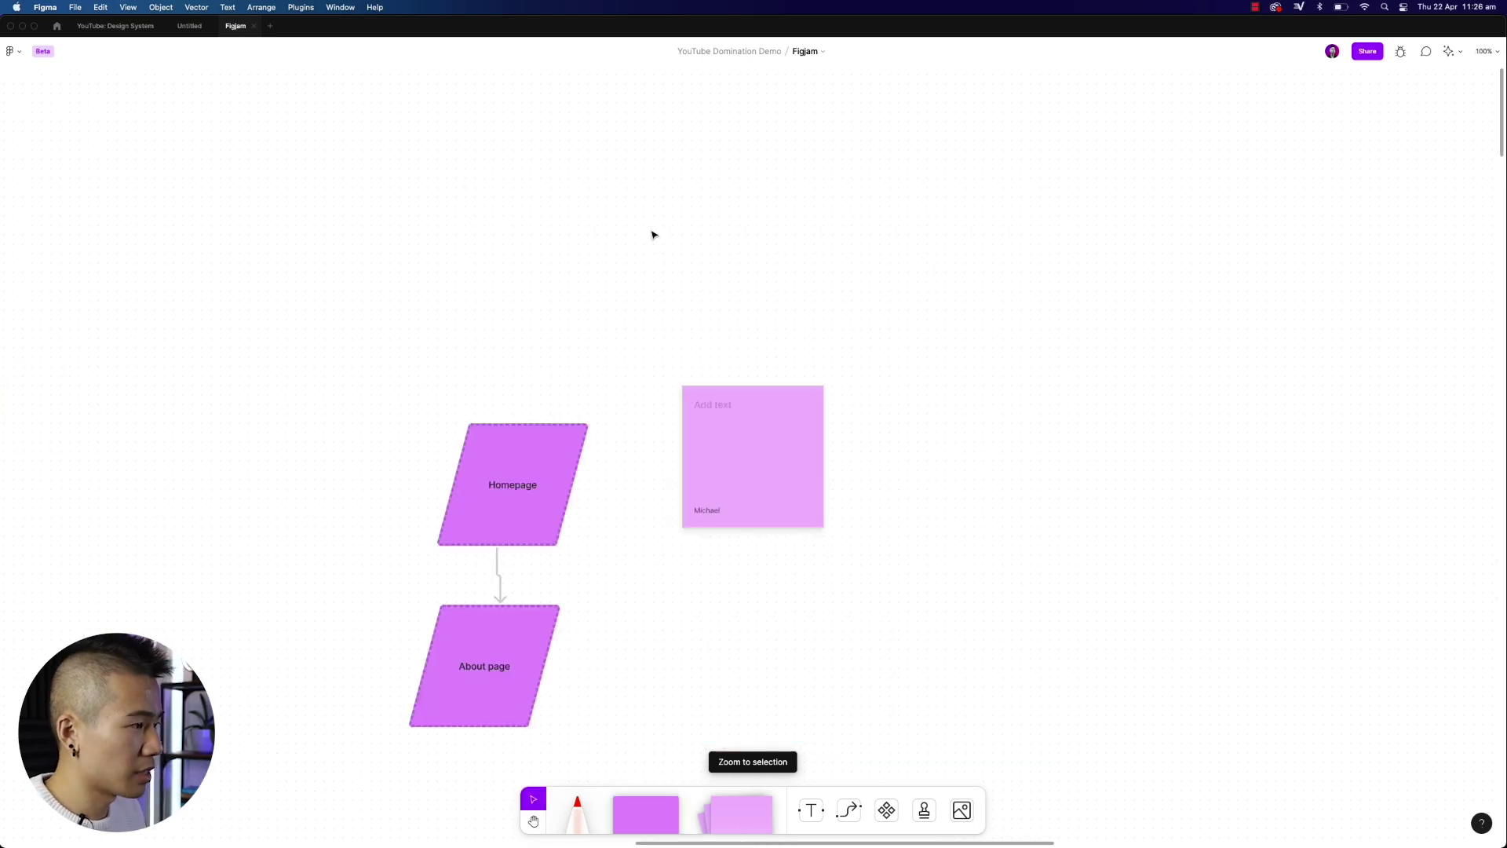
pyautogui.click(760, 438)
pyautogui.press('e')
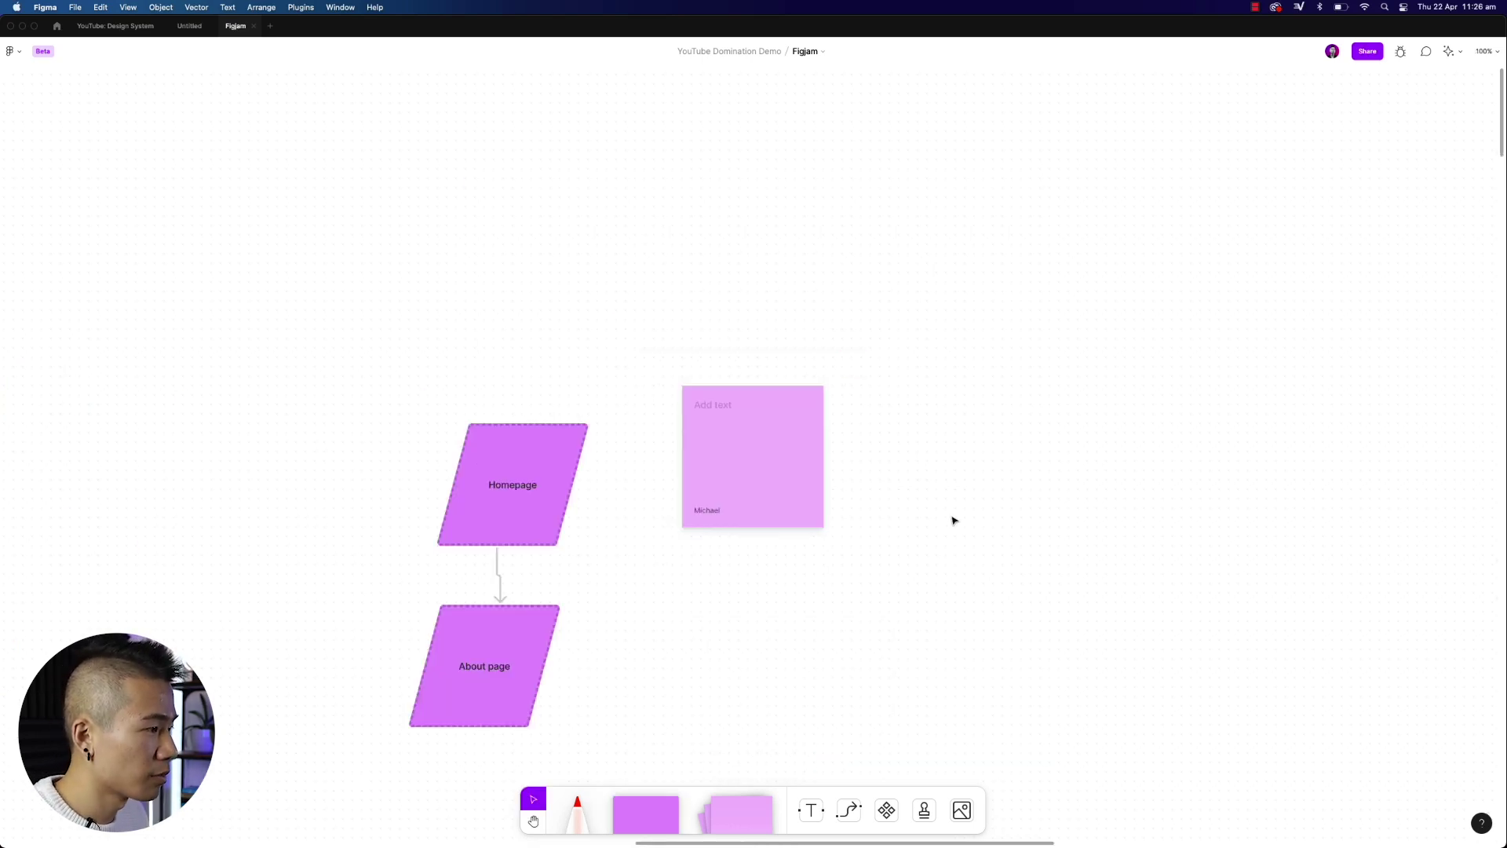
pyautogui.scroll(-3, 952, 518)
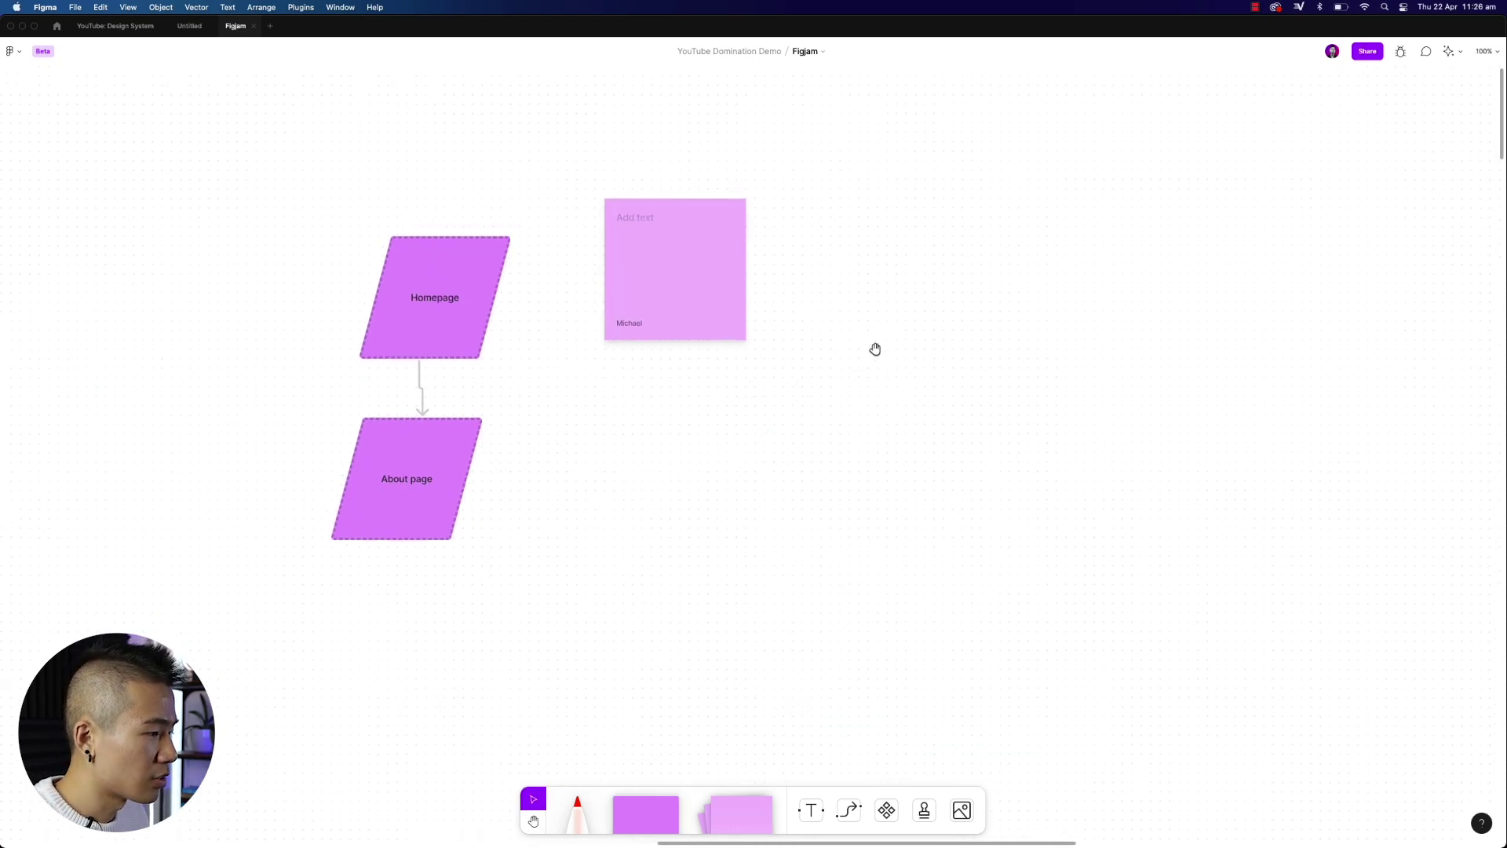
# - Add a 'Text' label and connect About page to it with an elbow arrow
pyautogui.click(809, 808)
pyautogui.click(777, 434)
pyautogui.write('Text')
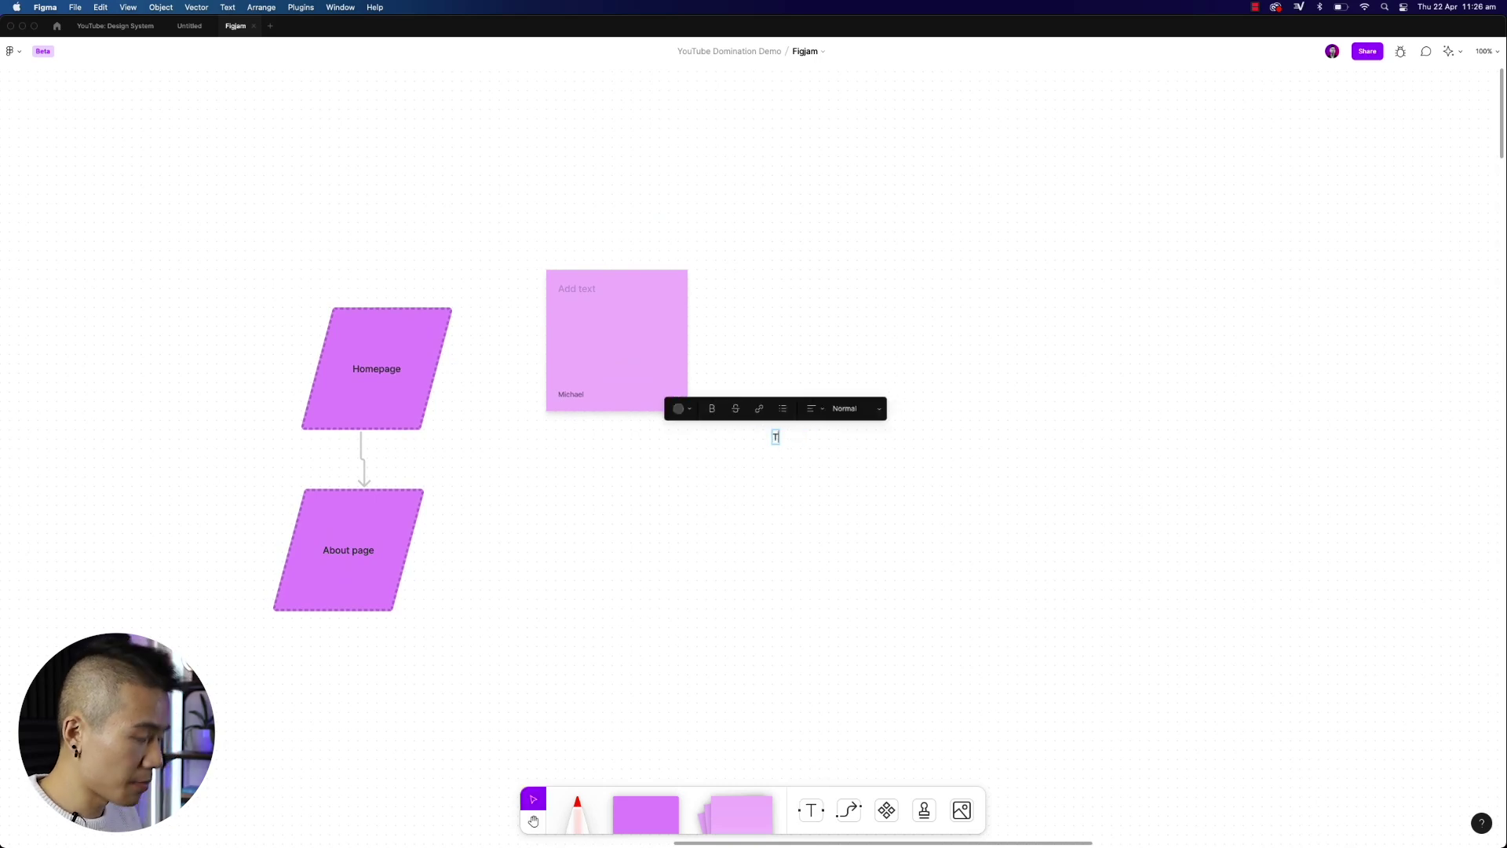
pyautogui.click(850, 811)
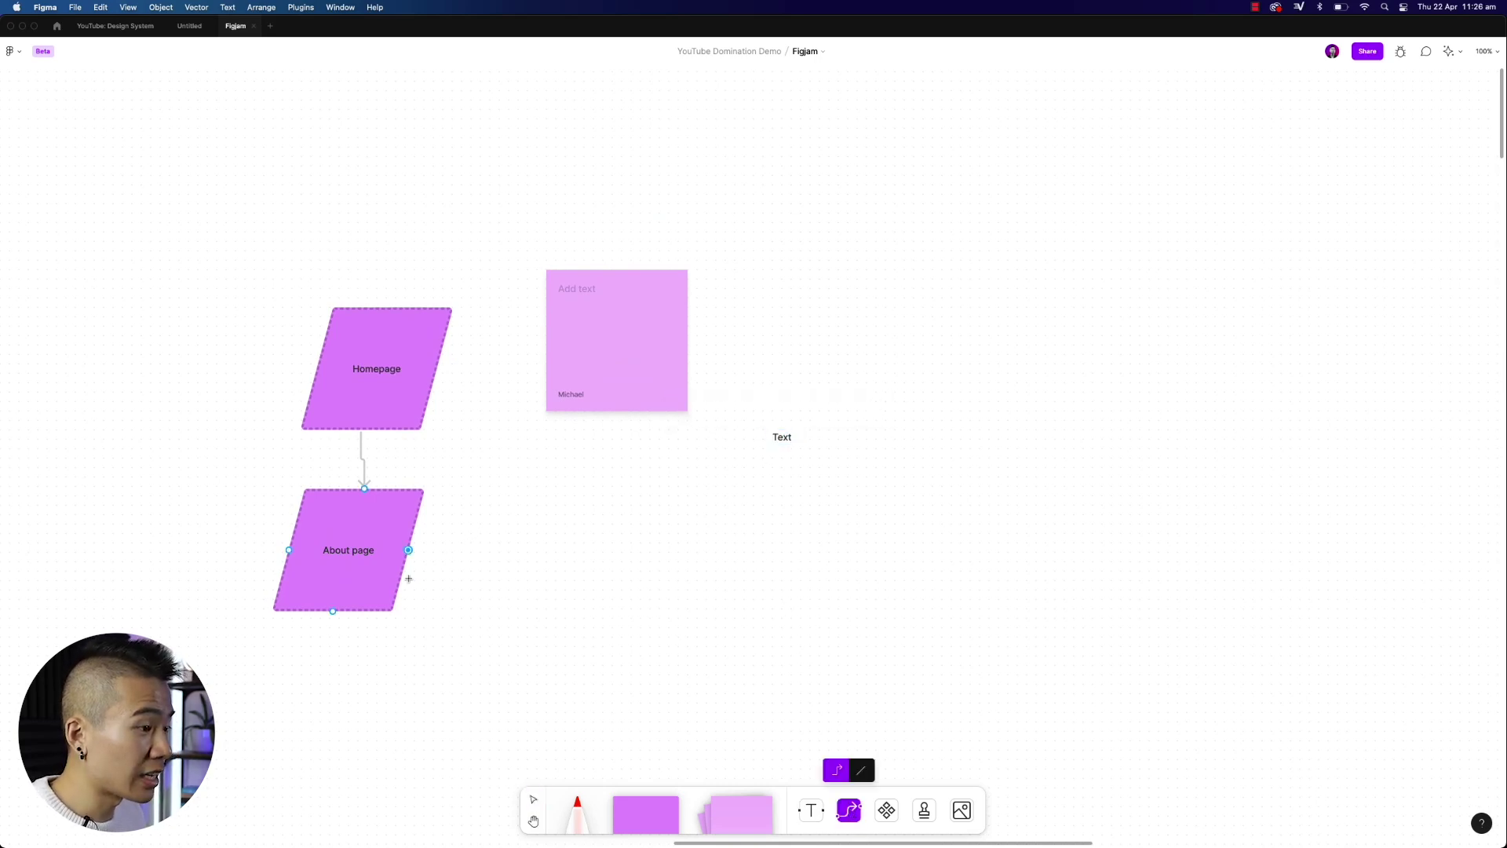
pyautogui.moveTo(428, 549); pyautogui.dragTo(761, 441)
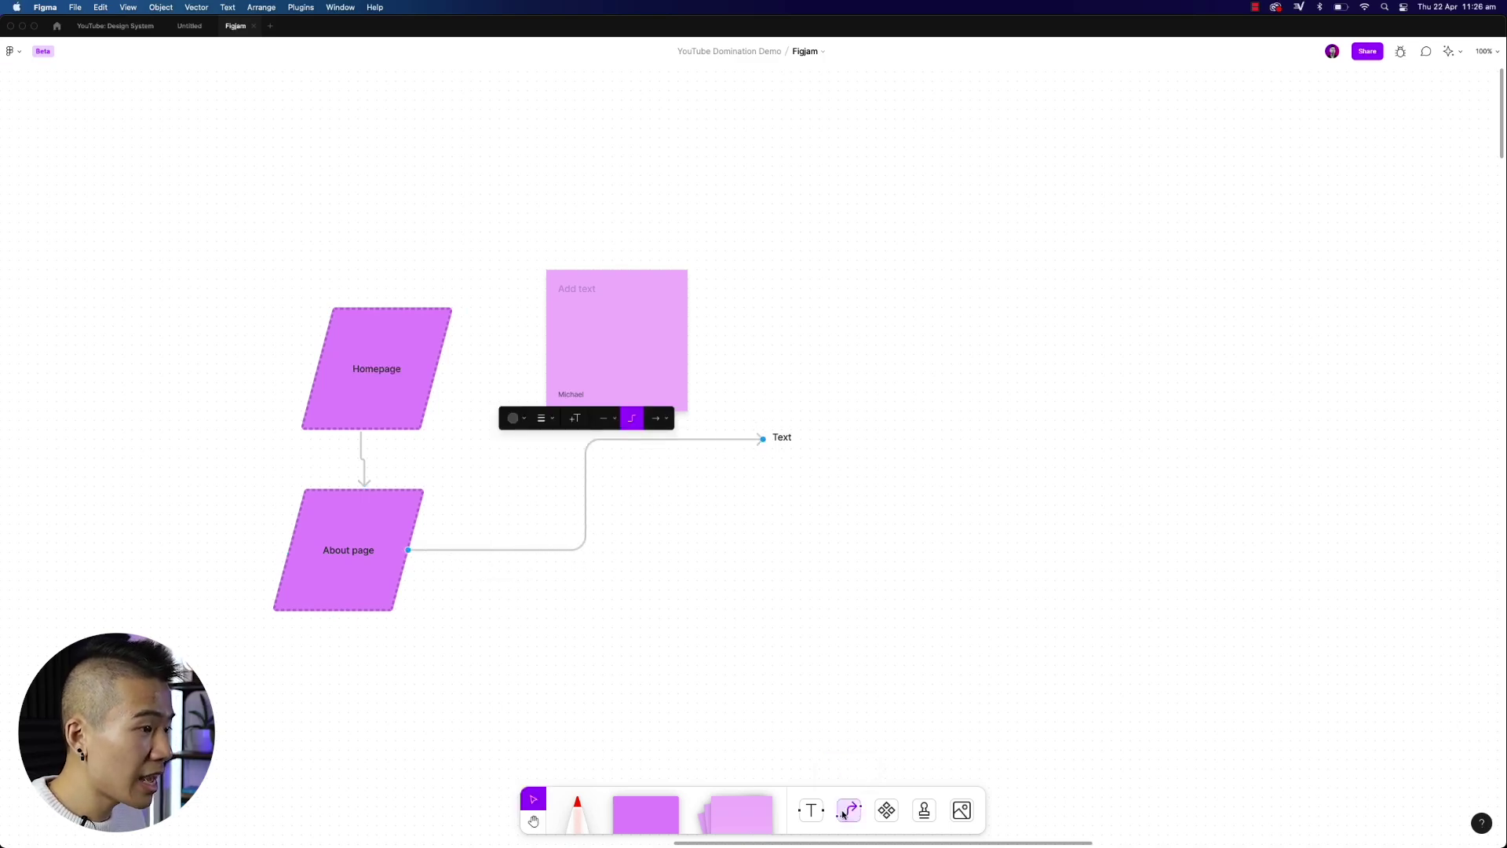
pyautogui.click(566, 590)
# - Add a new blank parallelogram connected to the right of Homepage
pyautogui.click(441, 366)
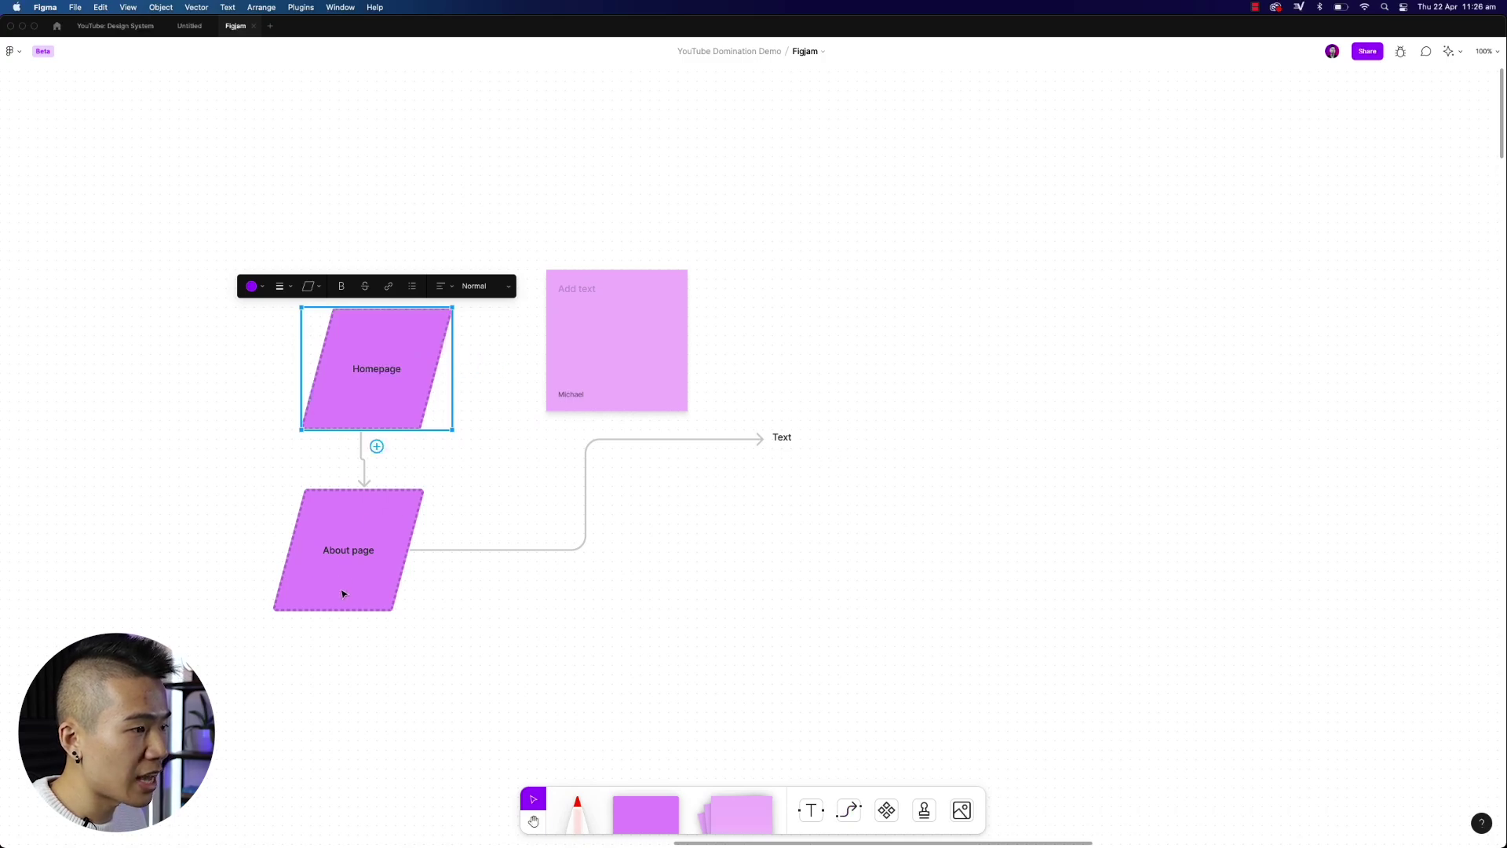
pyautogui.click(469, 369)
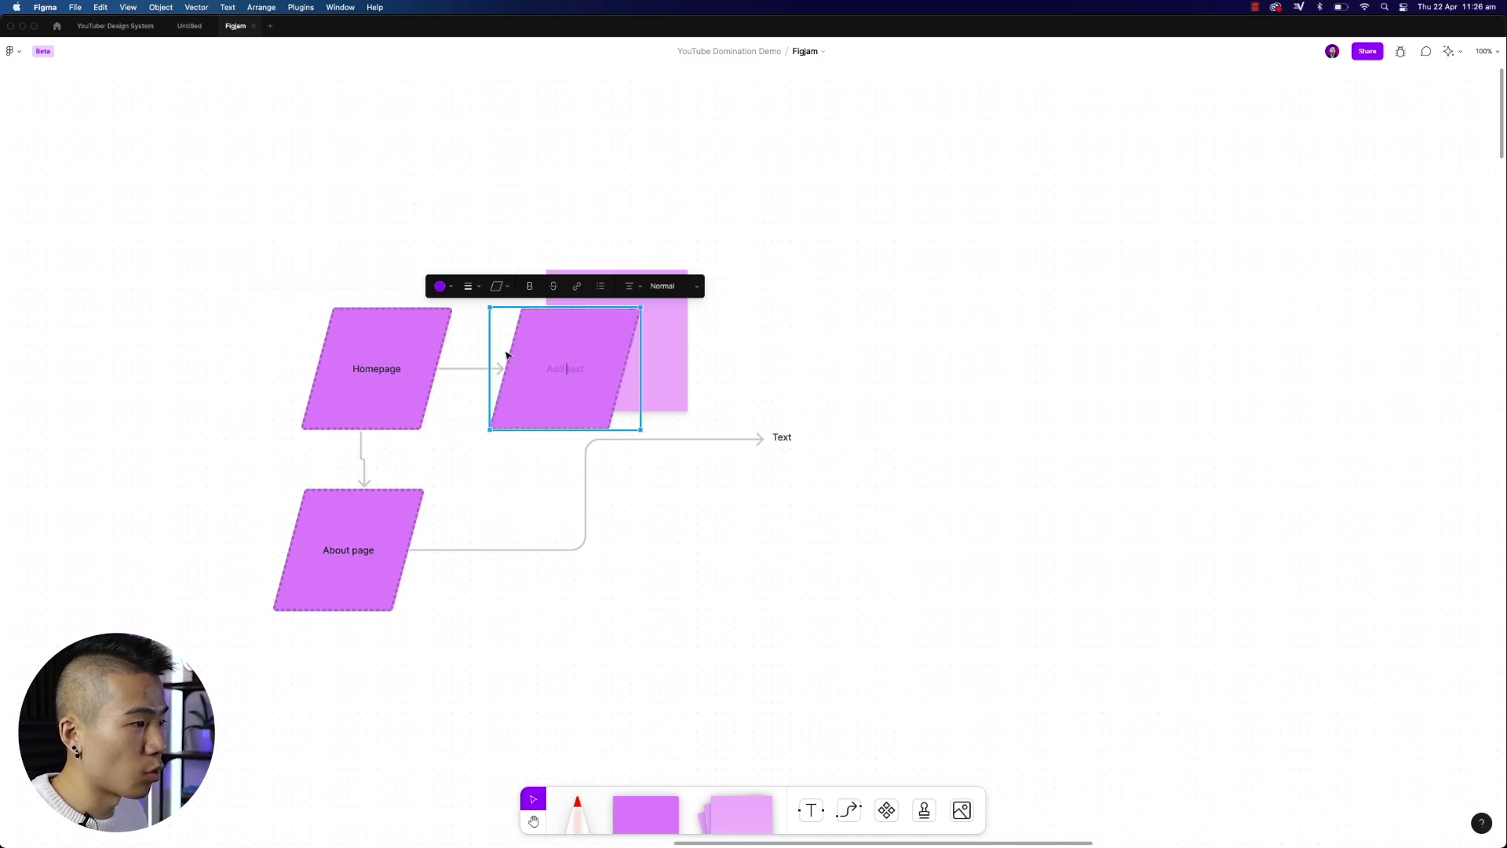
pyautogui.click(691, 318)
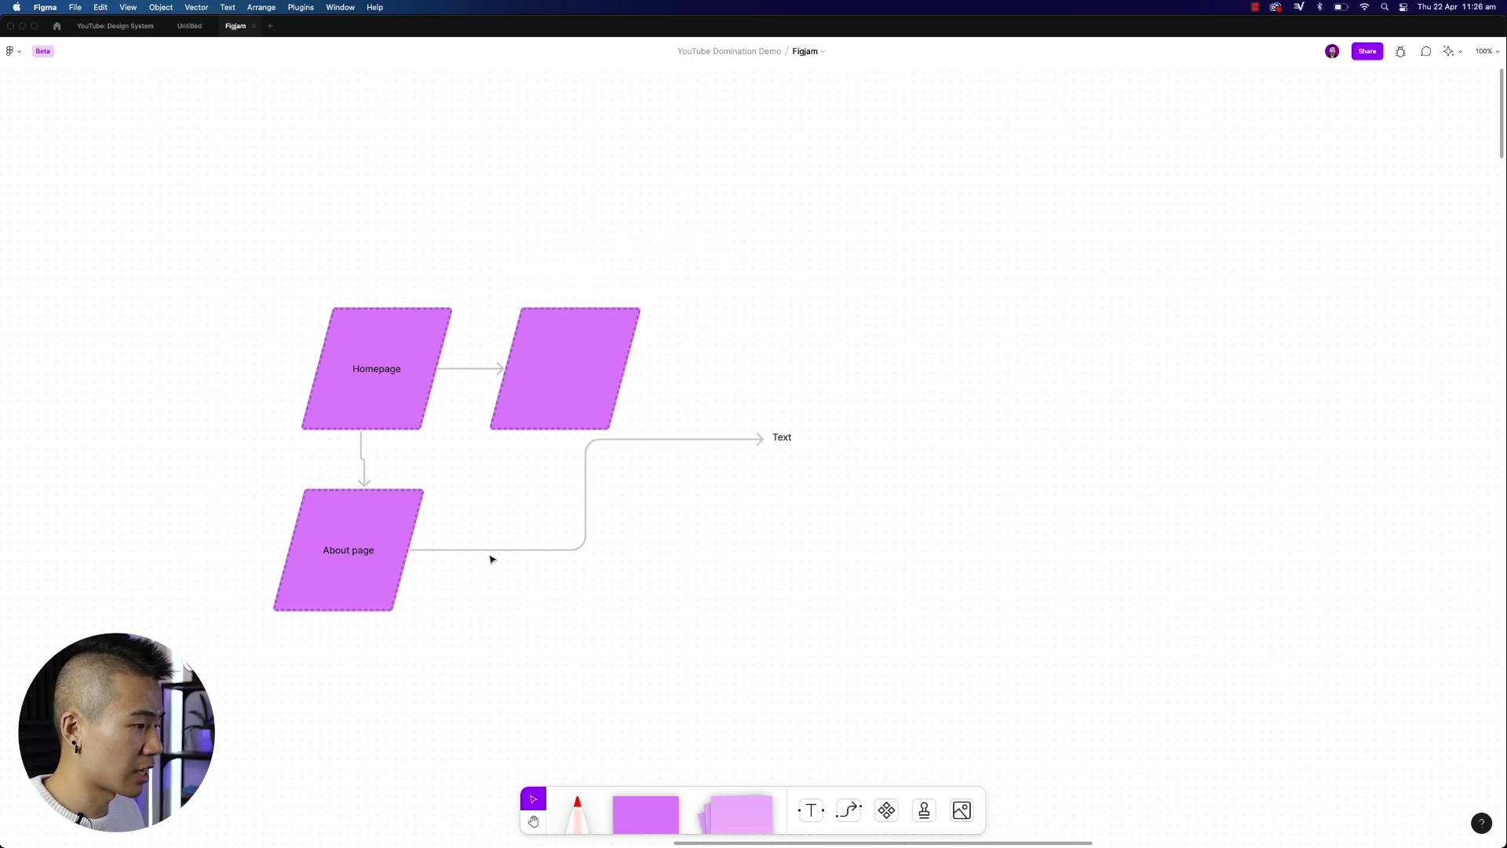
pyautogui.click(888, 811)
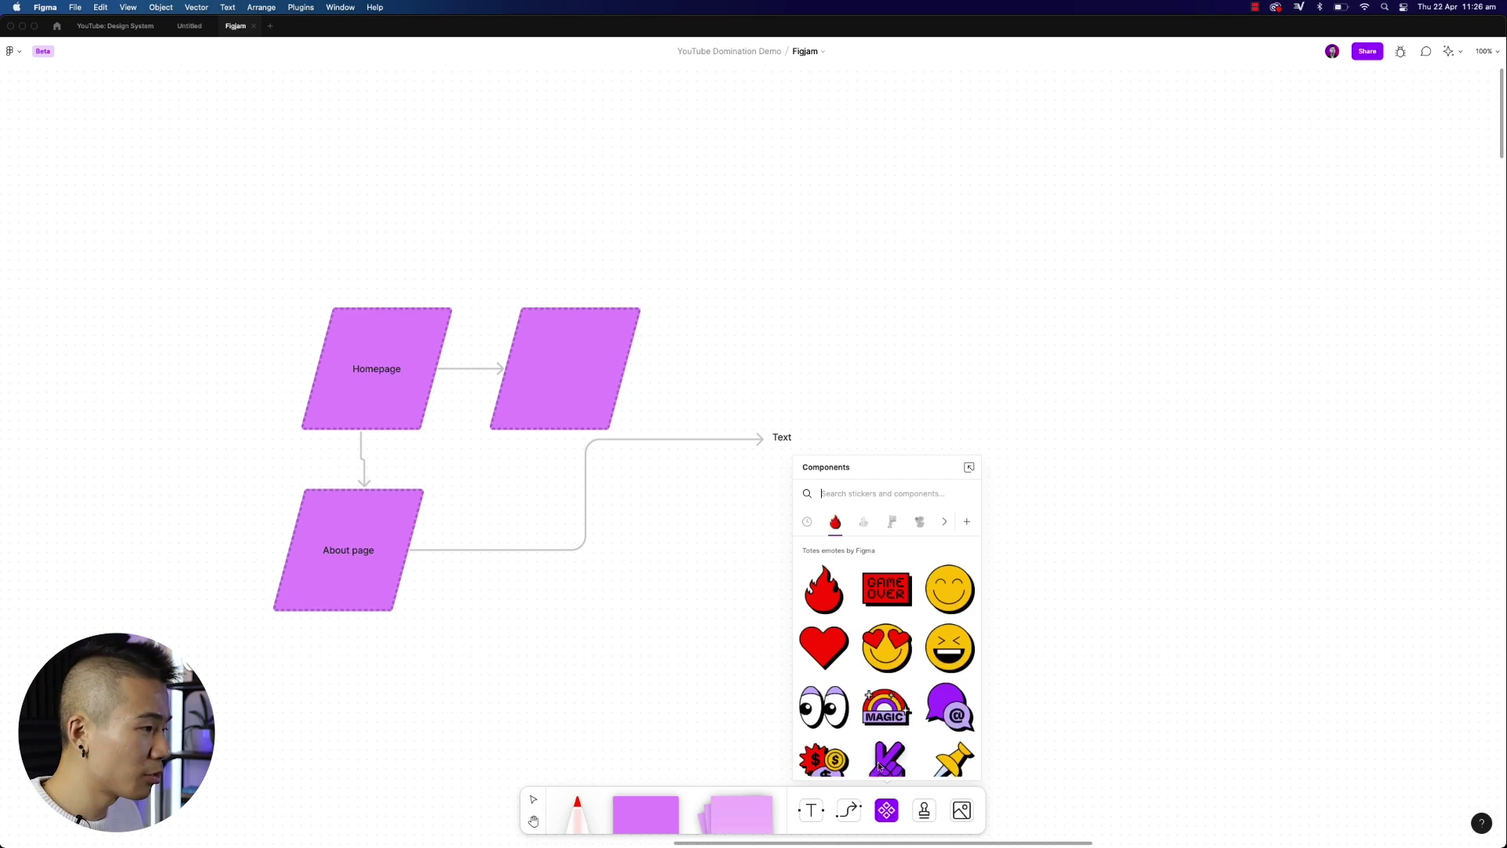
pyautogui.click(863, 524)
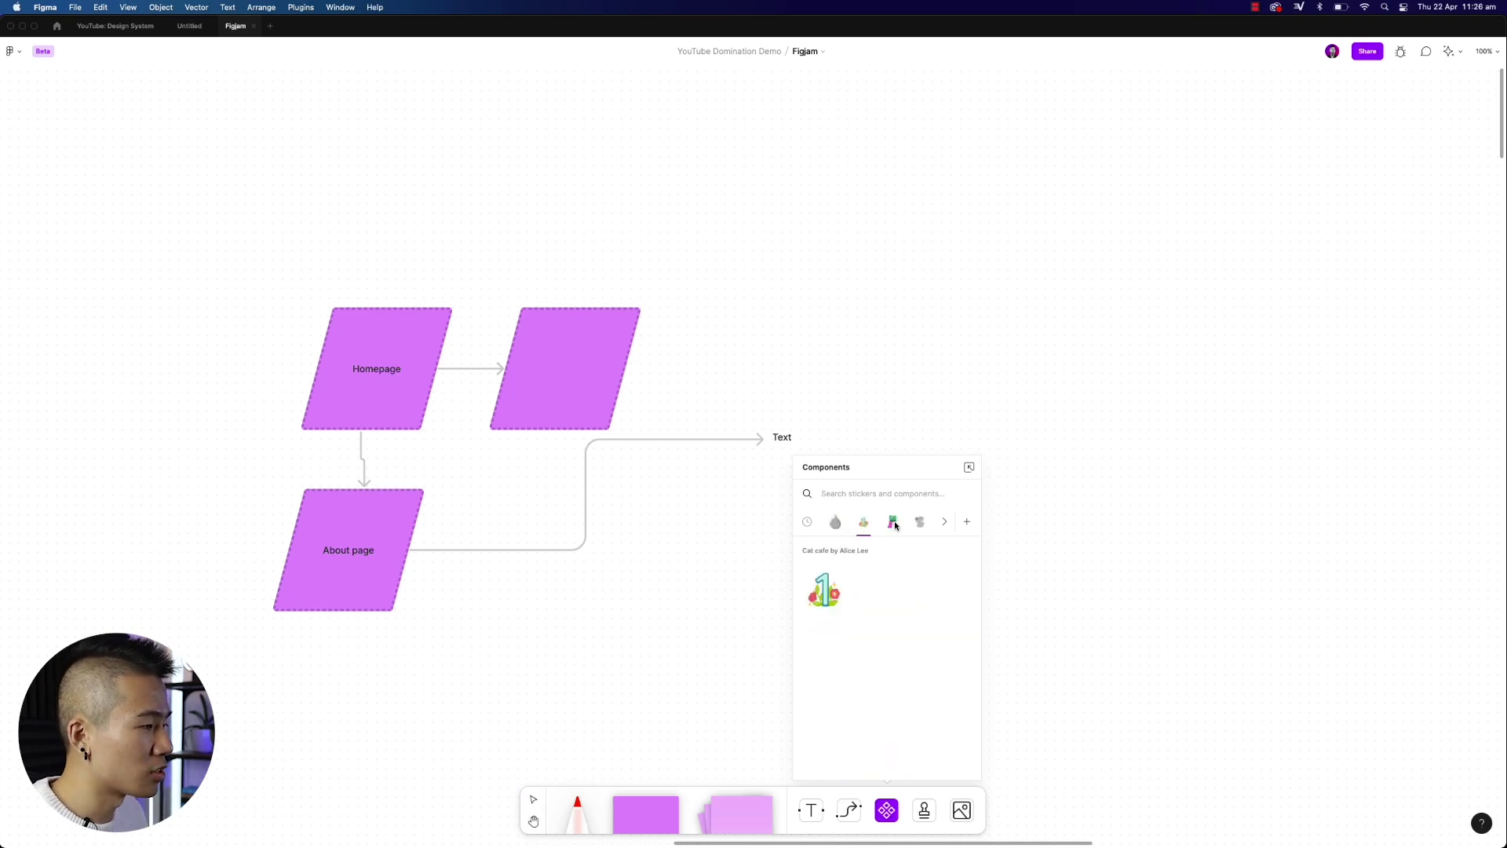
pyautogui.click(894, 523)
pyautogui.click(920, 522)
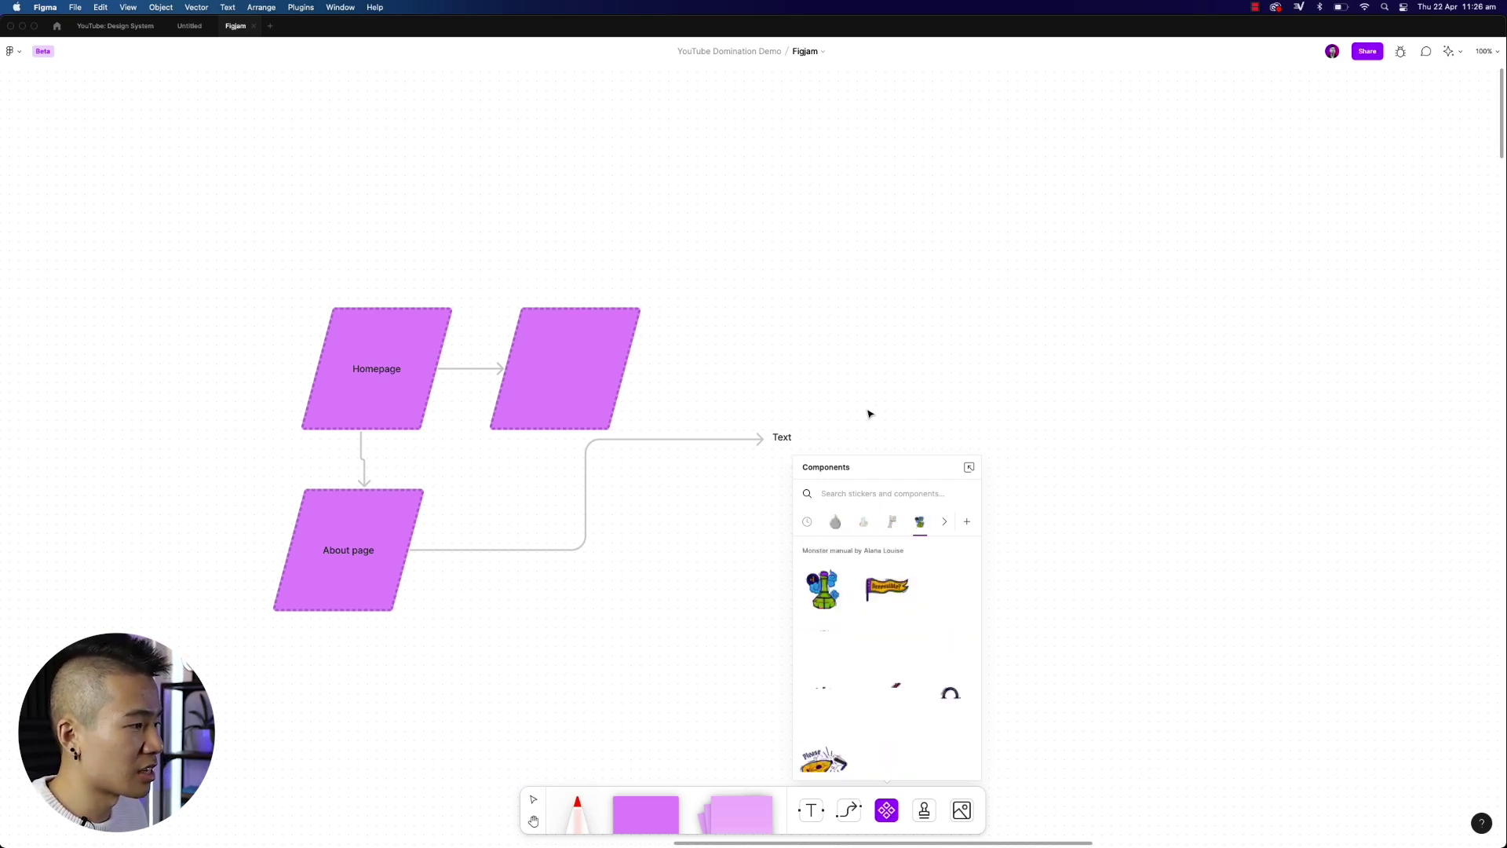
pyautogui.scroll(-3, 895, 554)
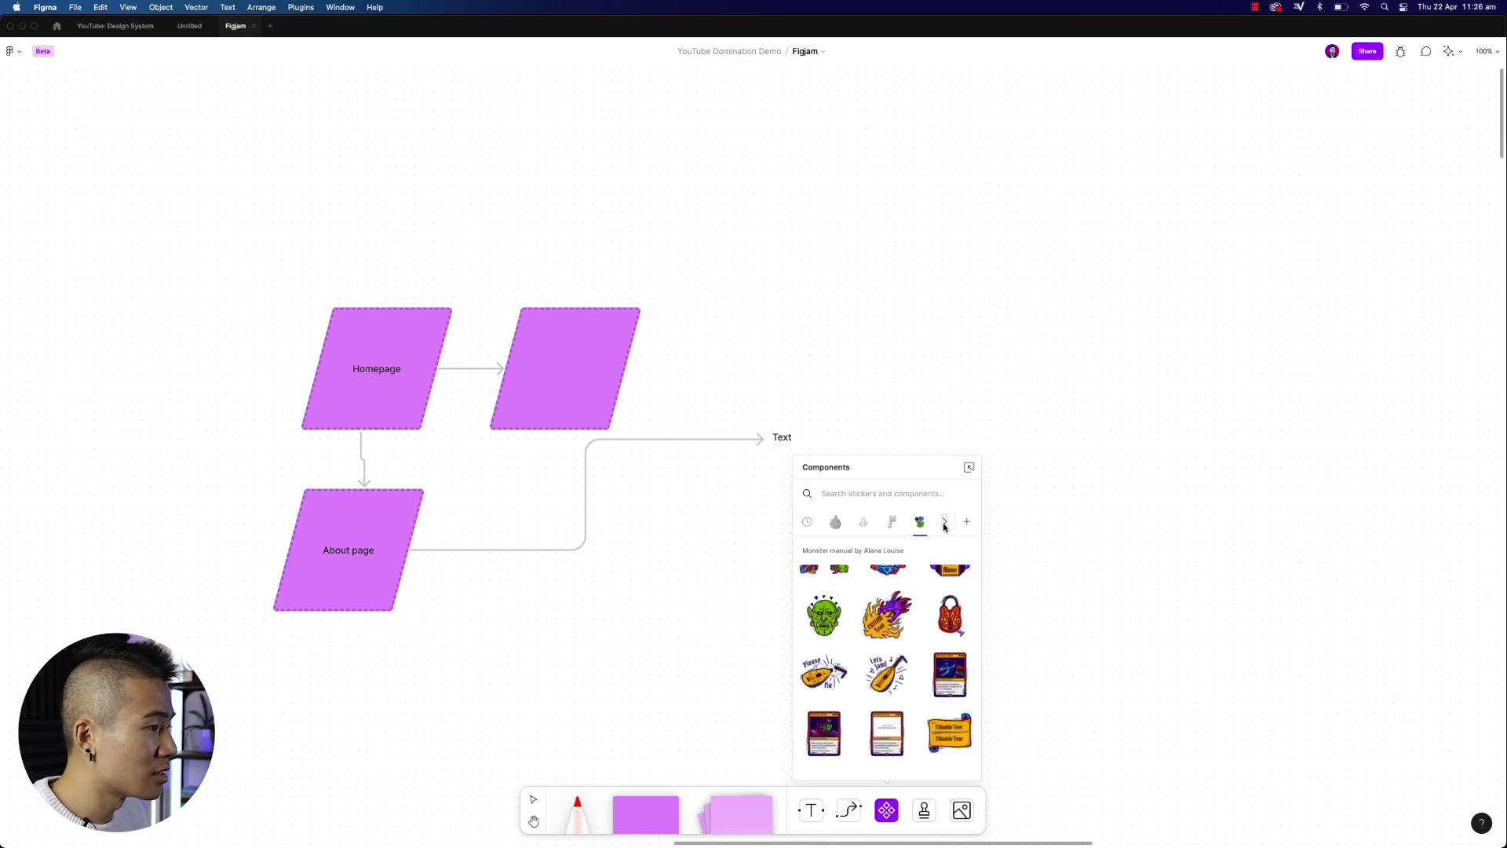
pyautogui.click(967, 521)
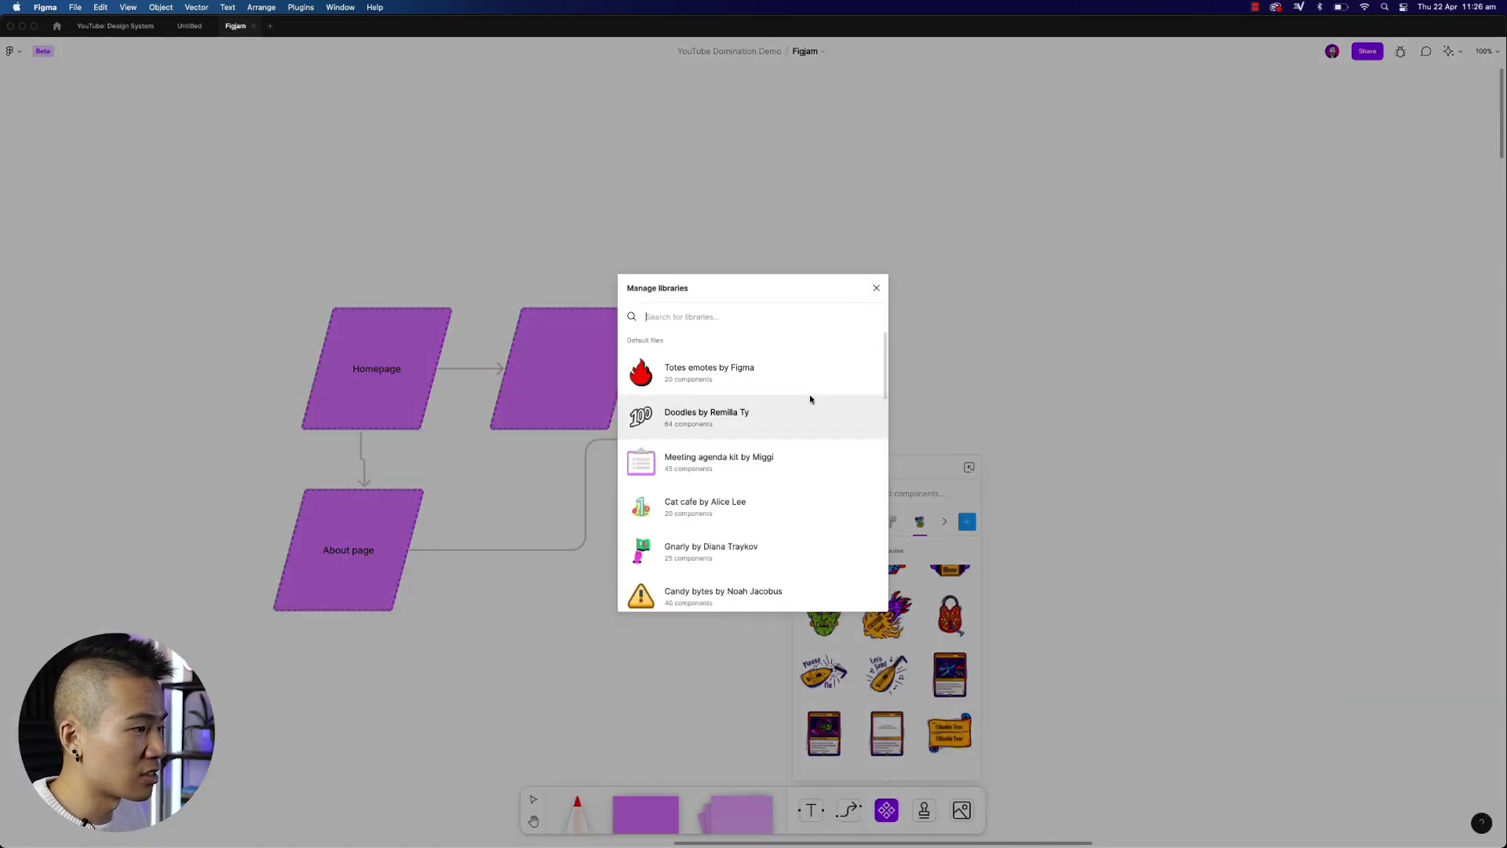
pyautogui.scroll(-3, 809, 400)
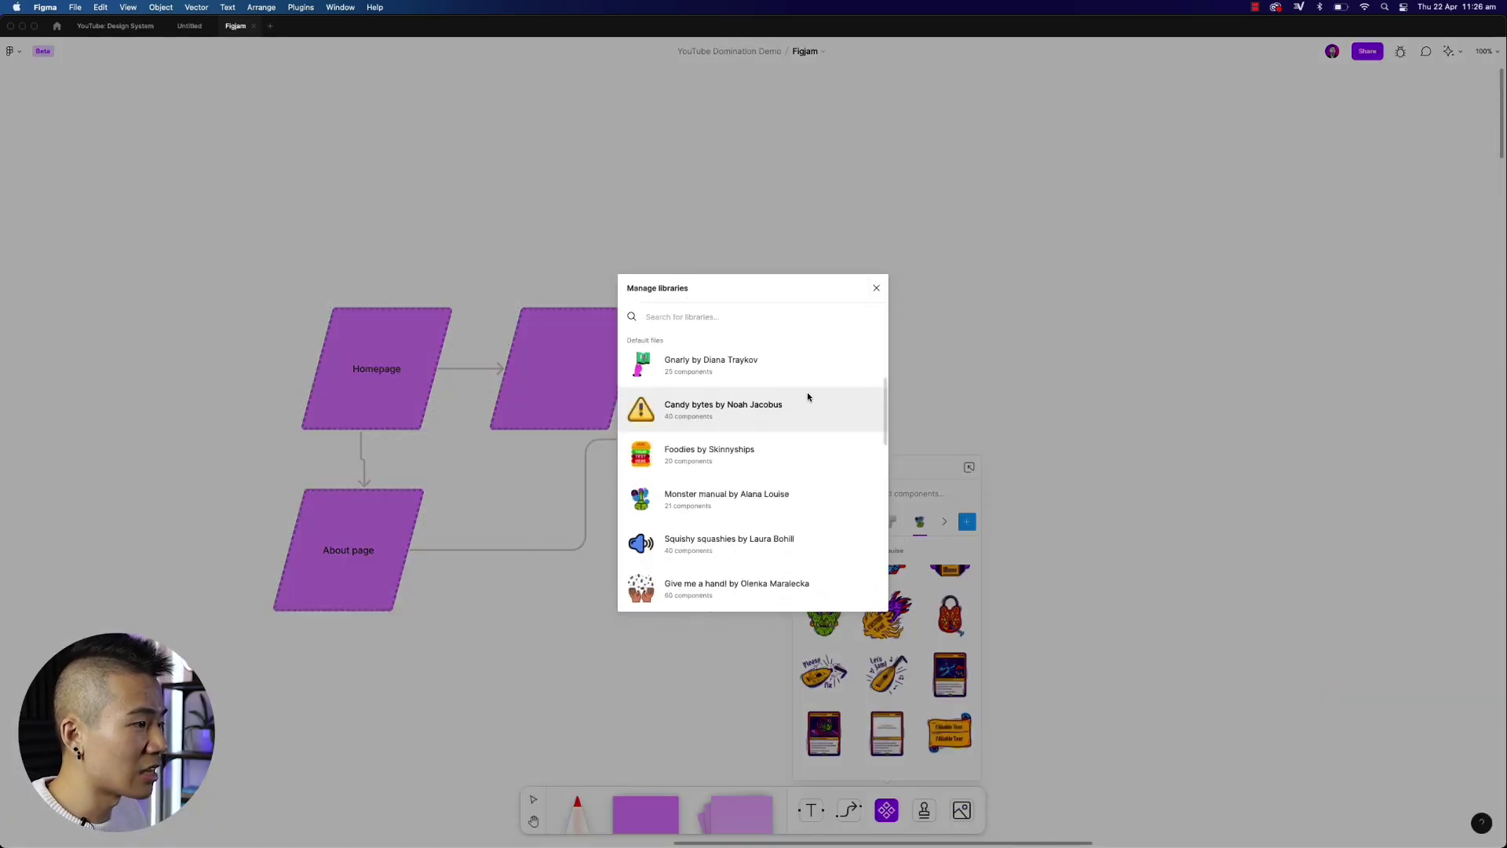
pyautogui.click(876, 286)
pyautogui.click(891, 309)
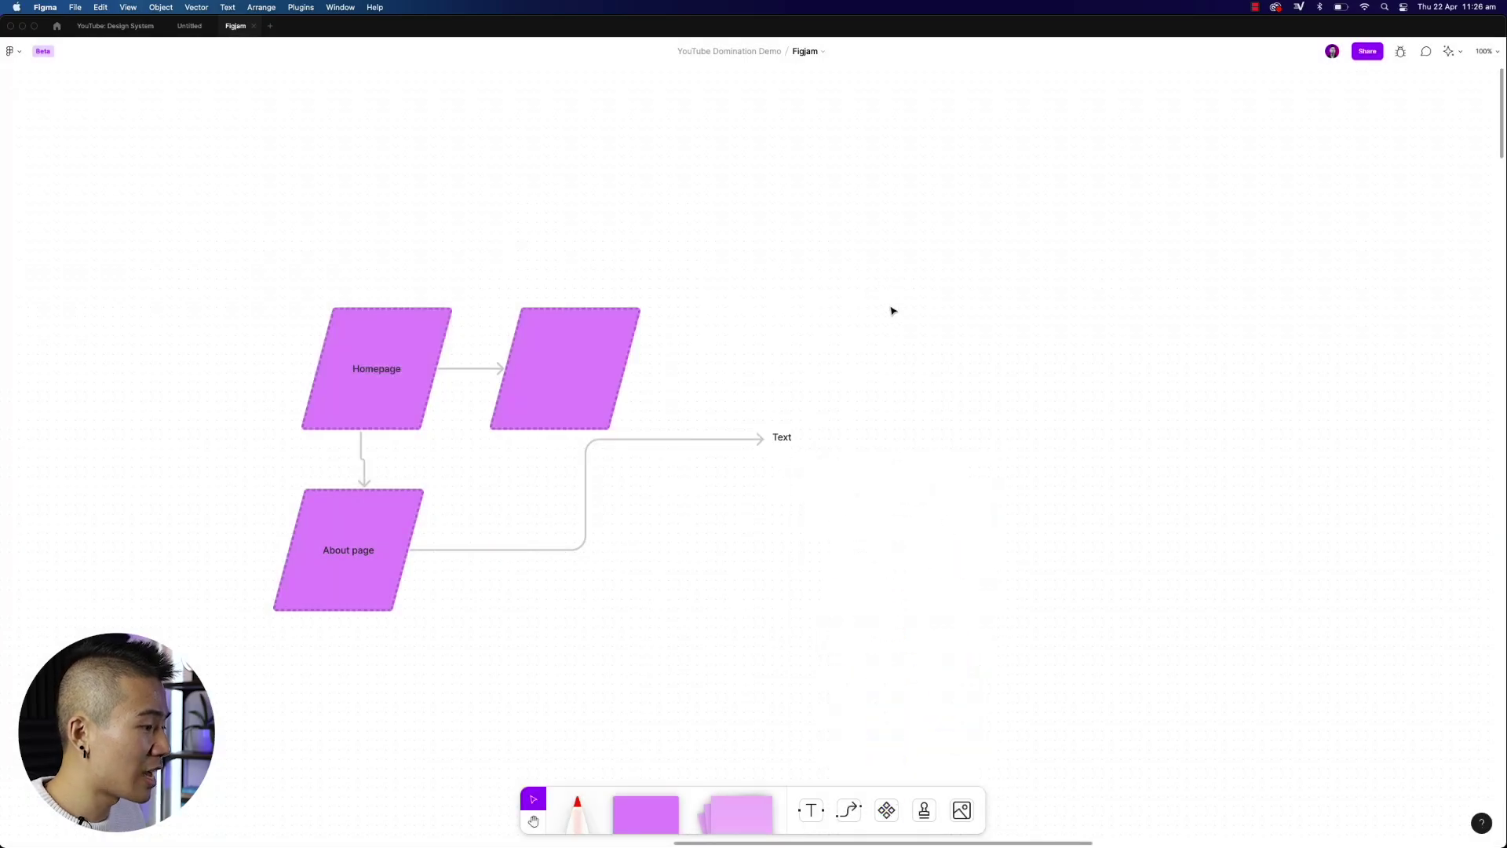
pyautogui.click(926, 812)
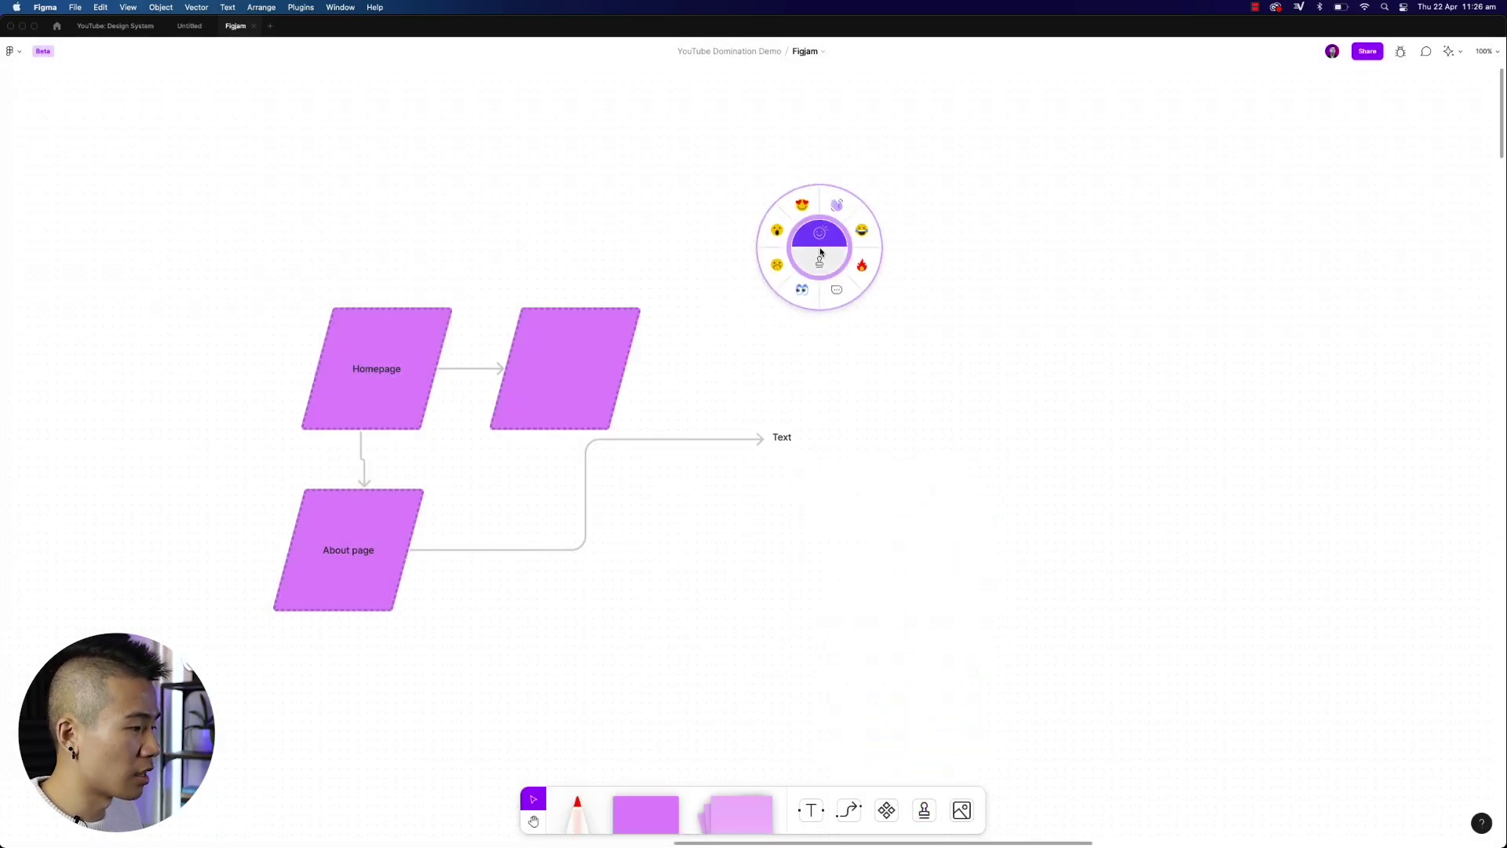
pyautogui.click(928, 810)
pyautogui.press('e')
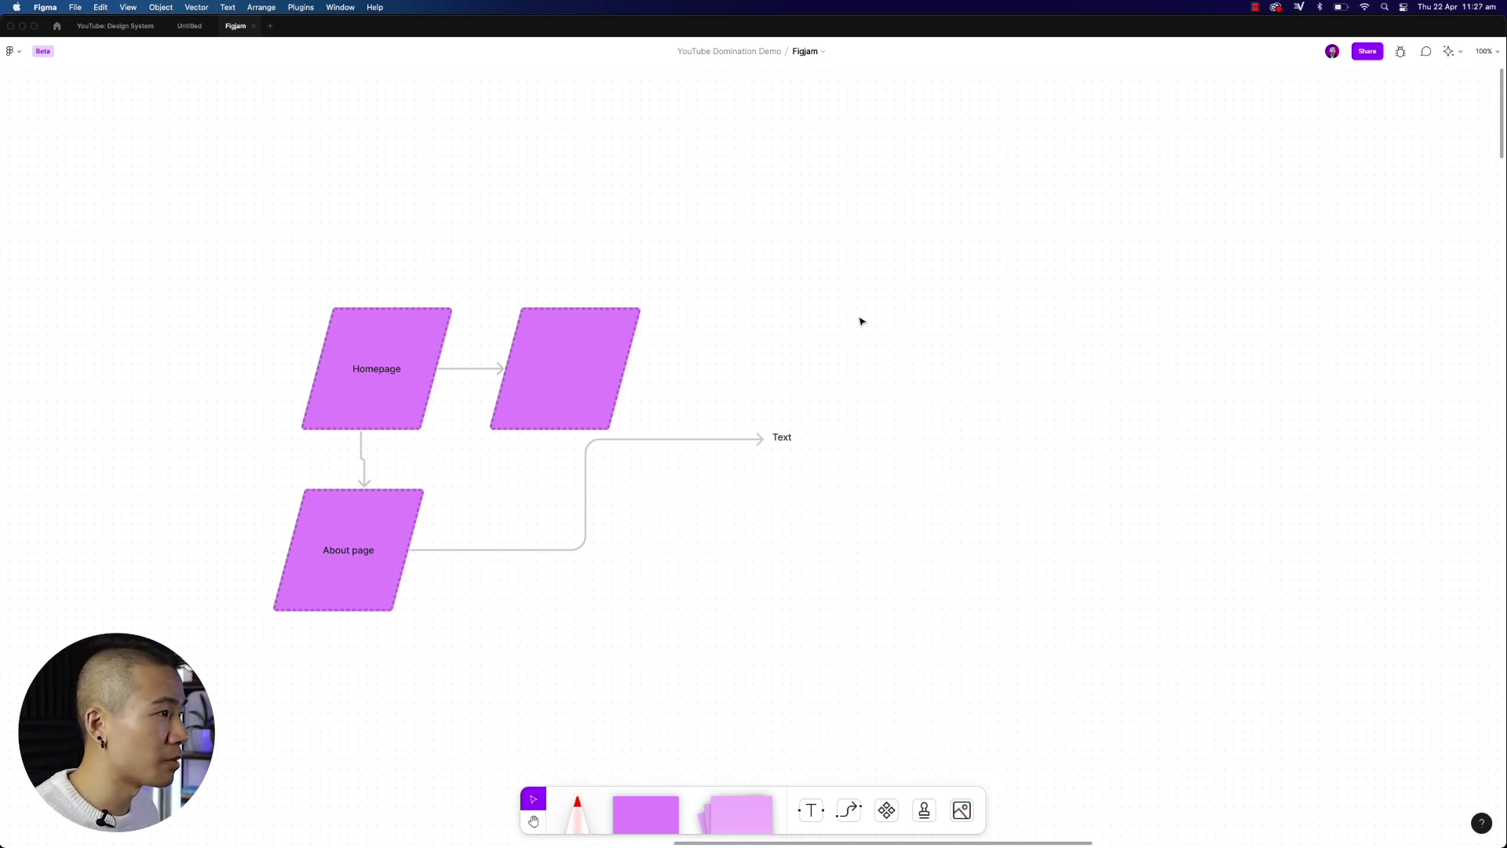
# - Marquee-select and delete every shape and connector, then switch to miro.com in Chrome
pyautogui.moveTo(873, 607); pyautogui.dragTo(176, 229)
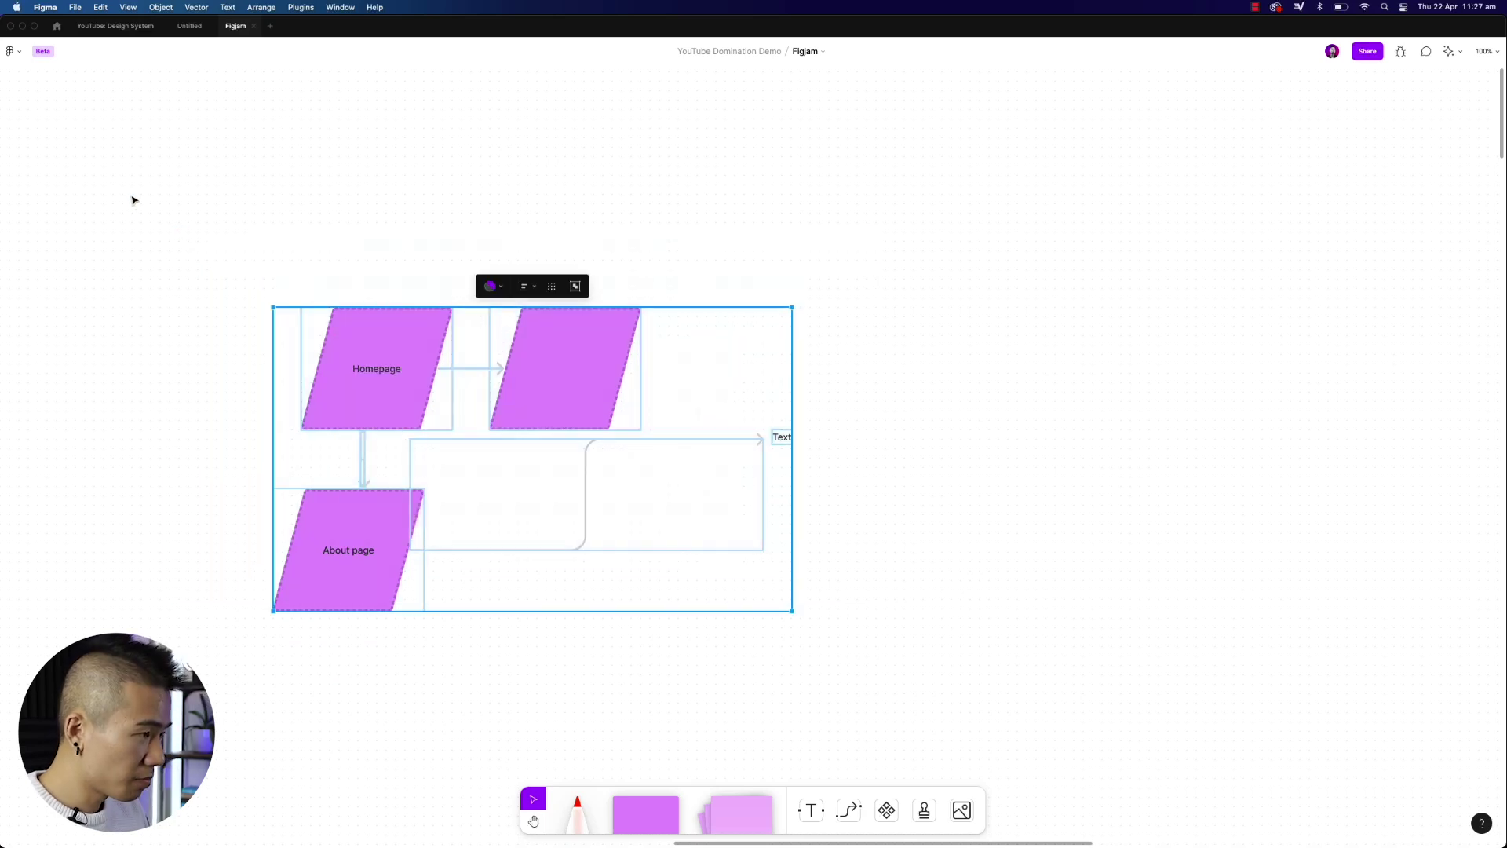
pyautogui.press('Delete')
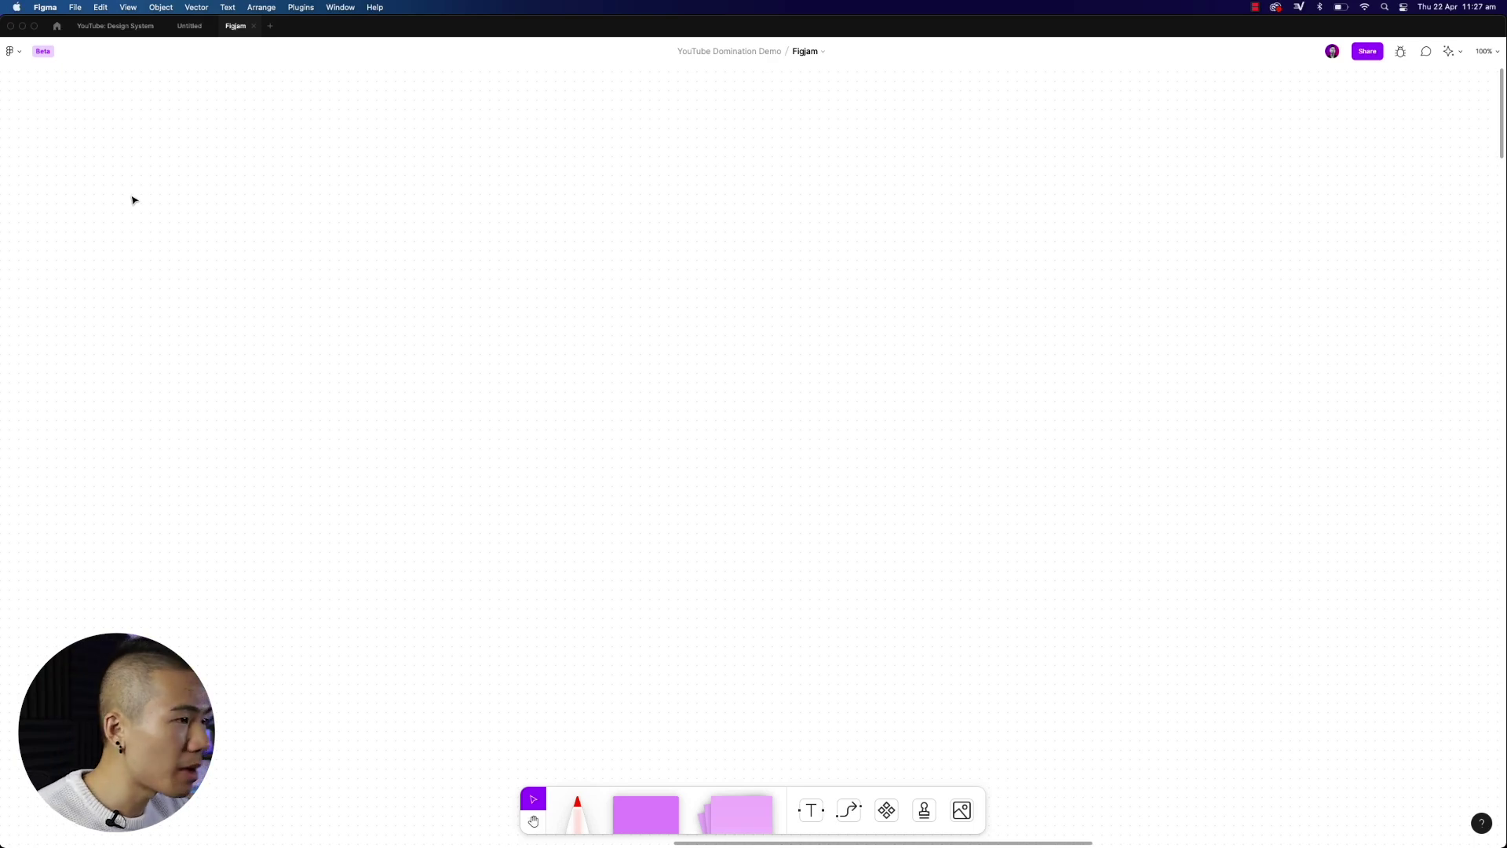
pyautogui.press('super+Tab')
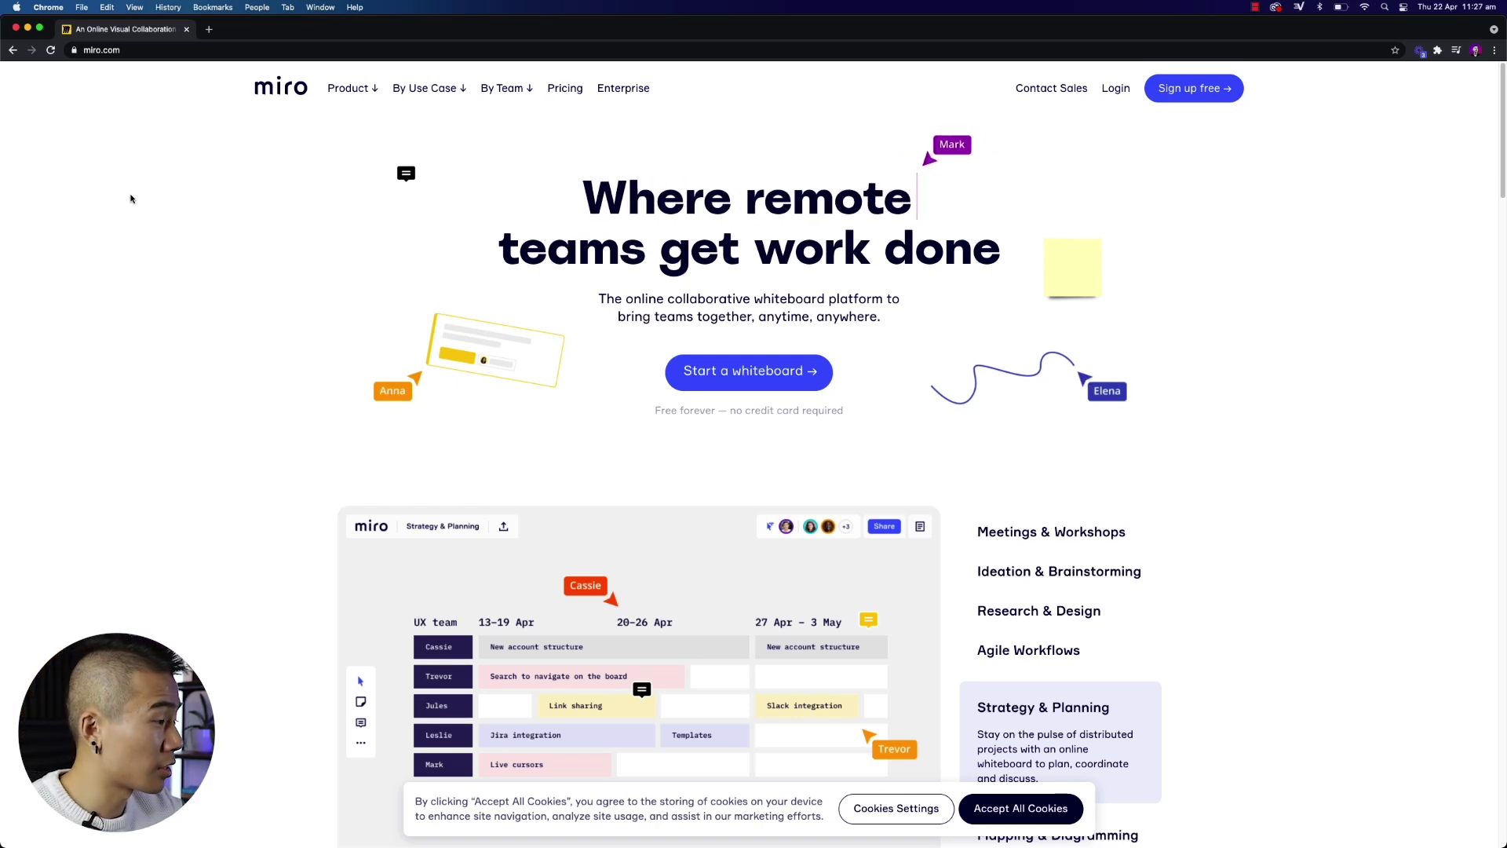
# - Scroll down miro.com to the Strategy & Planning board preview
pyautogui.scroll(-1, 993, 538)
pyautogui.scroll(-3, 993, 537)
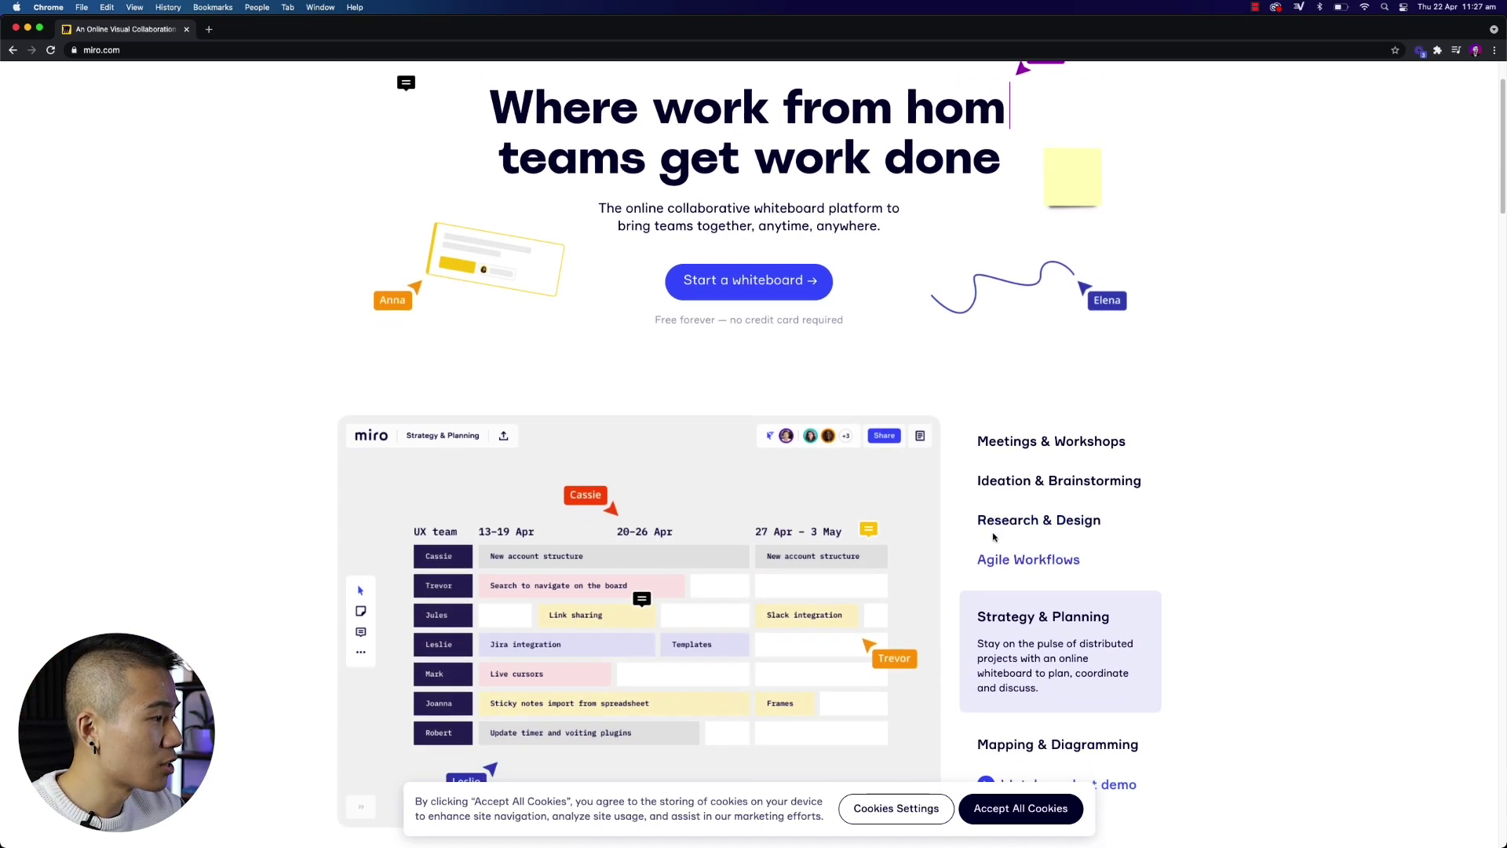
pyautogui.scroll(-2, 1012, 479)
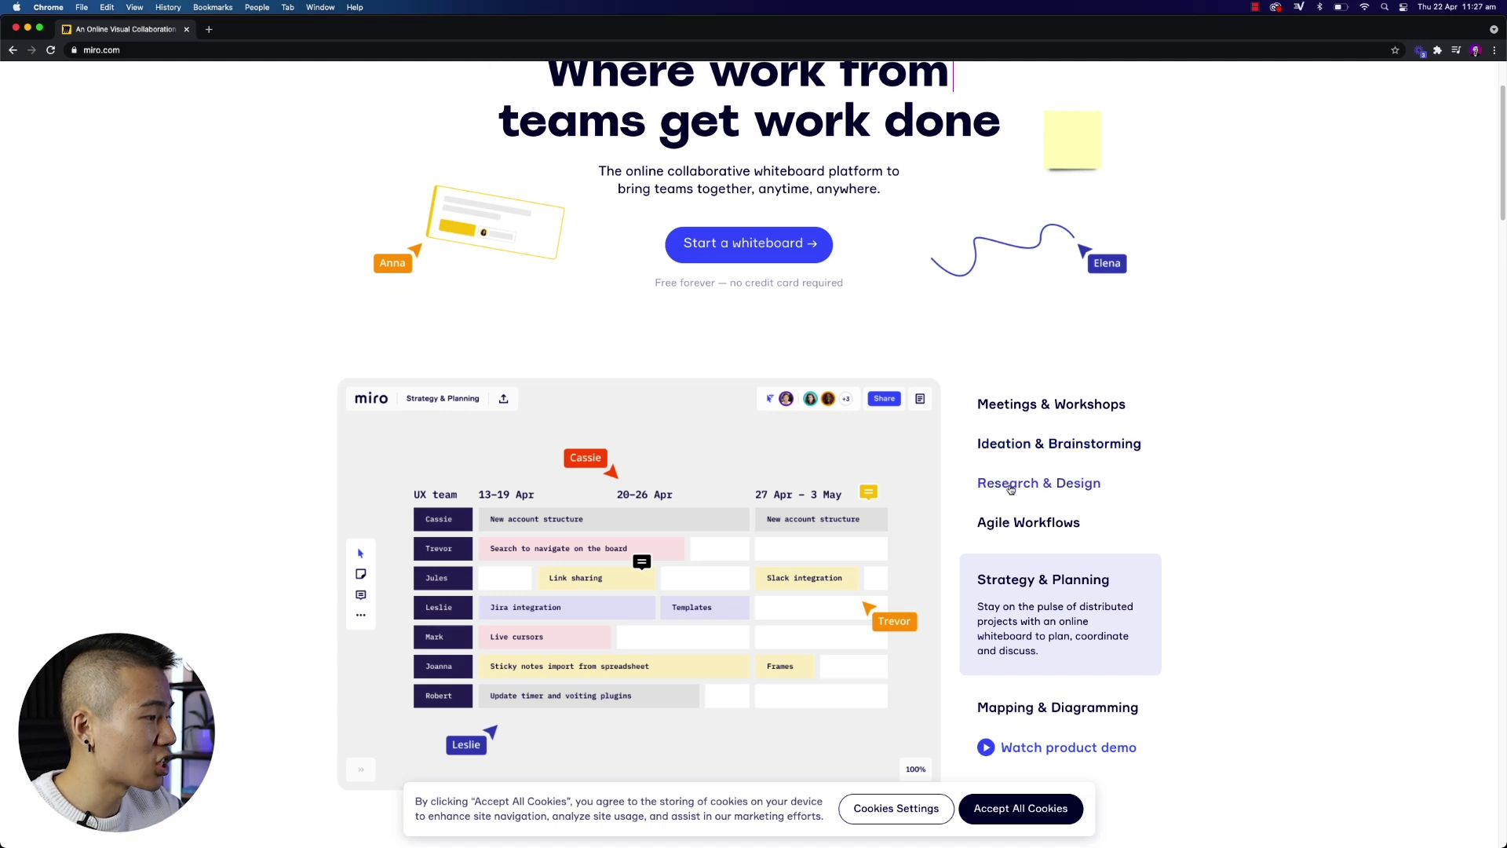
pyautogui.scroll(-3, 1021, 474)
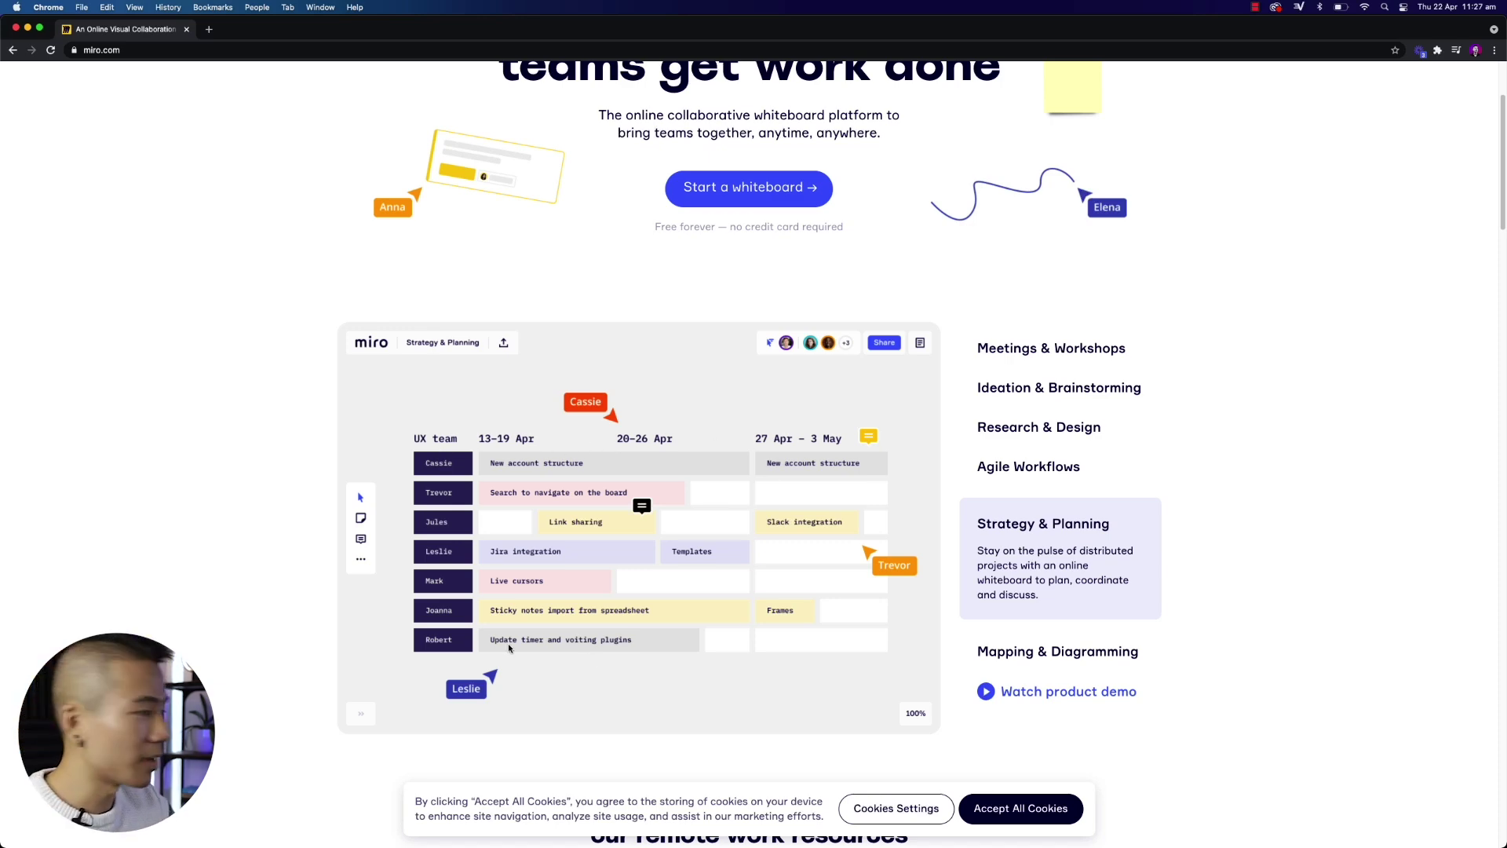
# - Switch back from the browser to the FigJam window via Mission Control
pyautogui.hotkey('ctrl', 'Up')
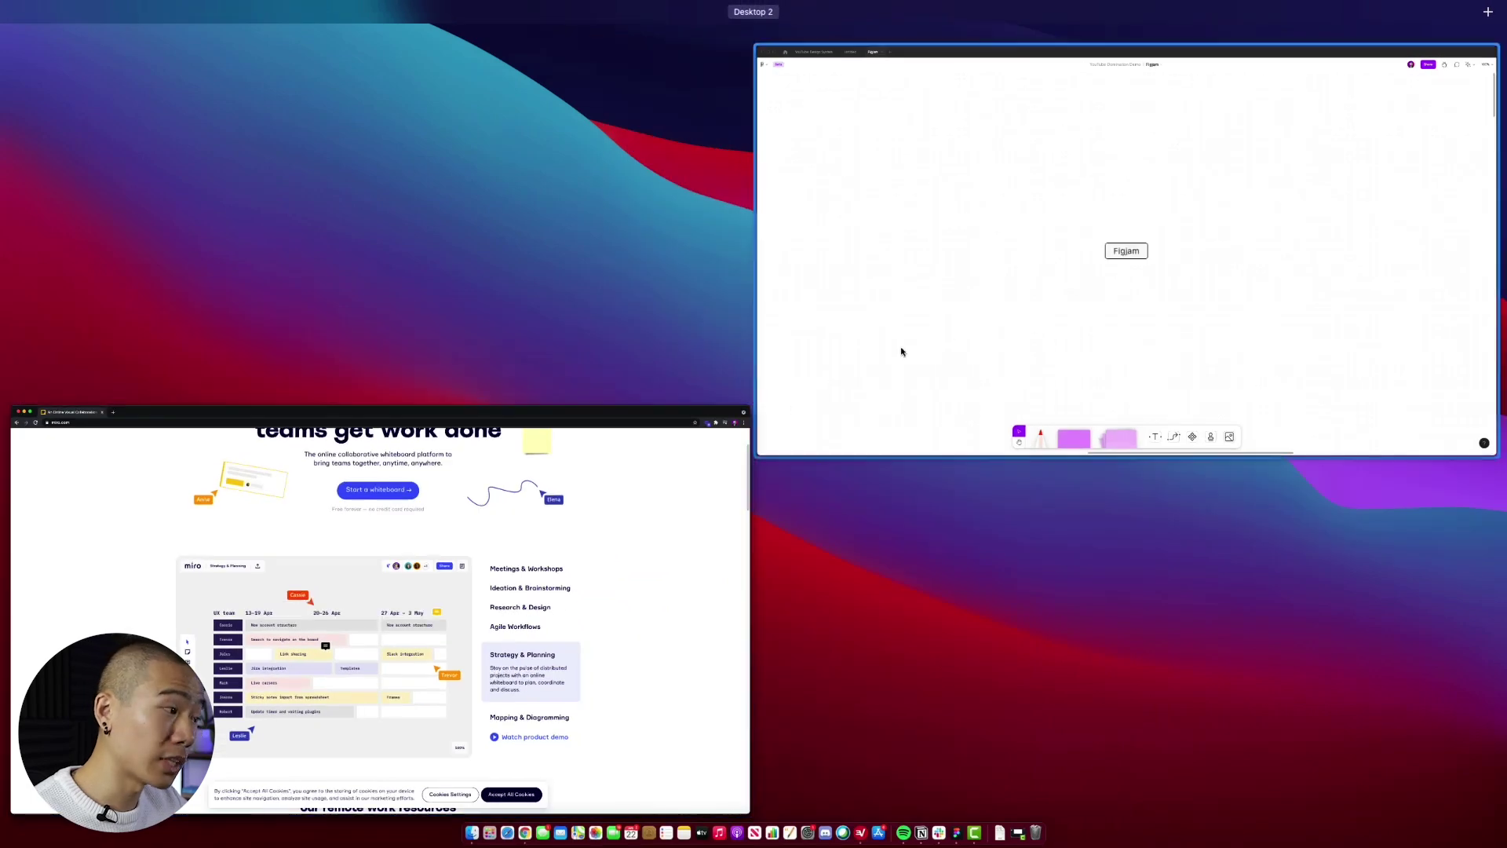
pyautogui.click(1005, 311)
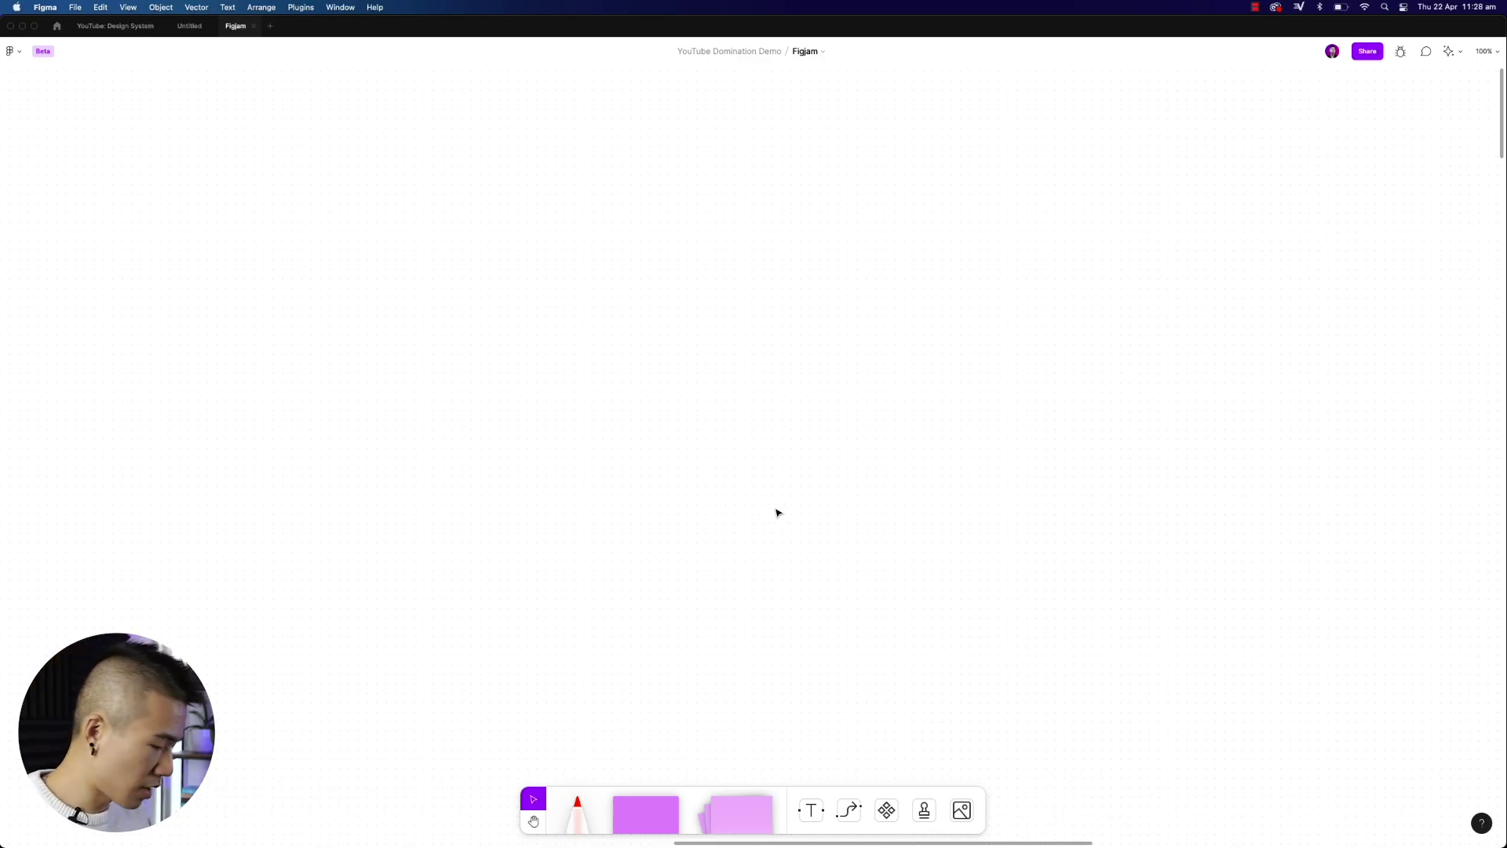
# - Zoom out to 25% and pan until the lilac sticky-note GENTLY SMASH lettering is centred
pyautogui.press('-')
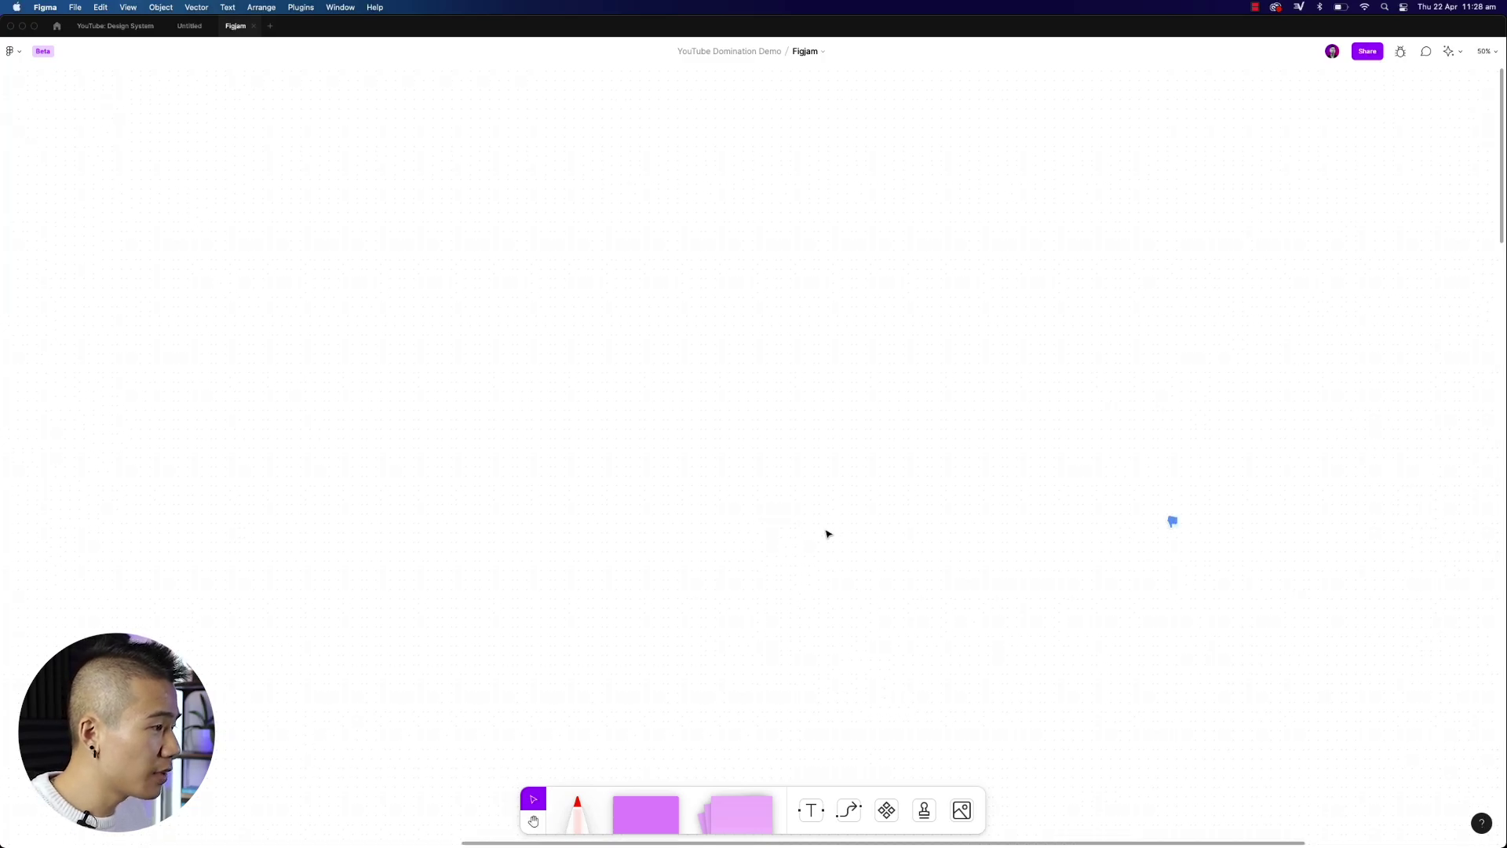
pyautogui.moveTo(834, 615); pyautogui.dragTo(788, 165)
pyautogui.scroll(-15, 788, 165)
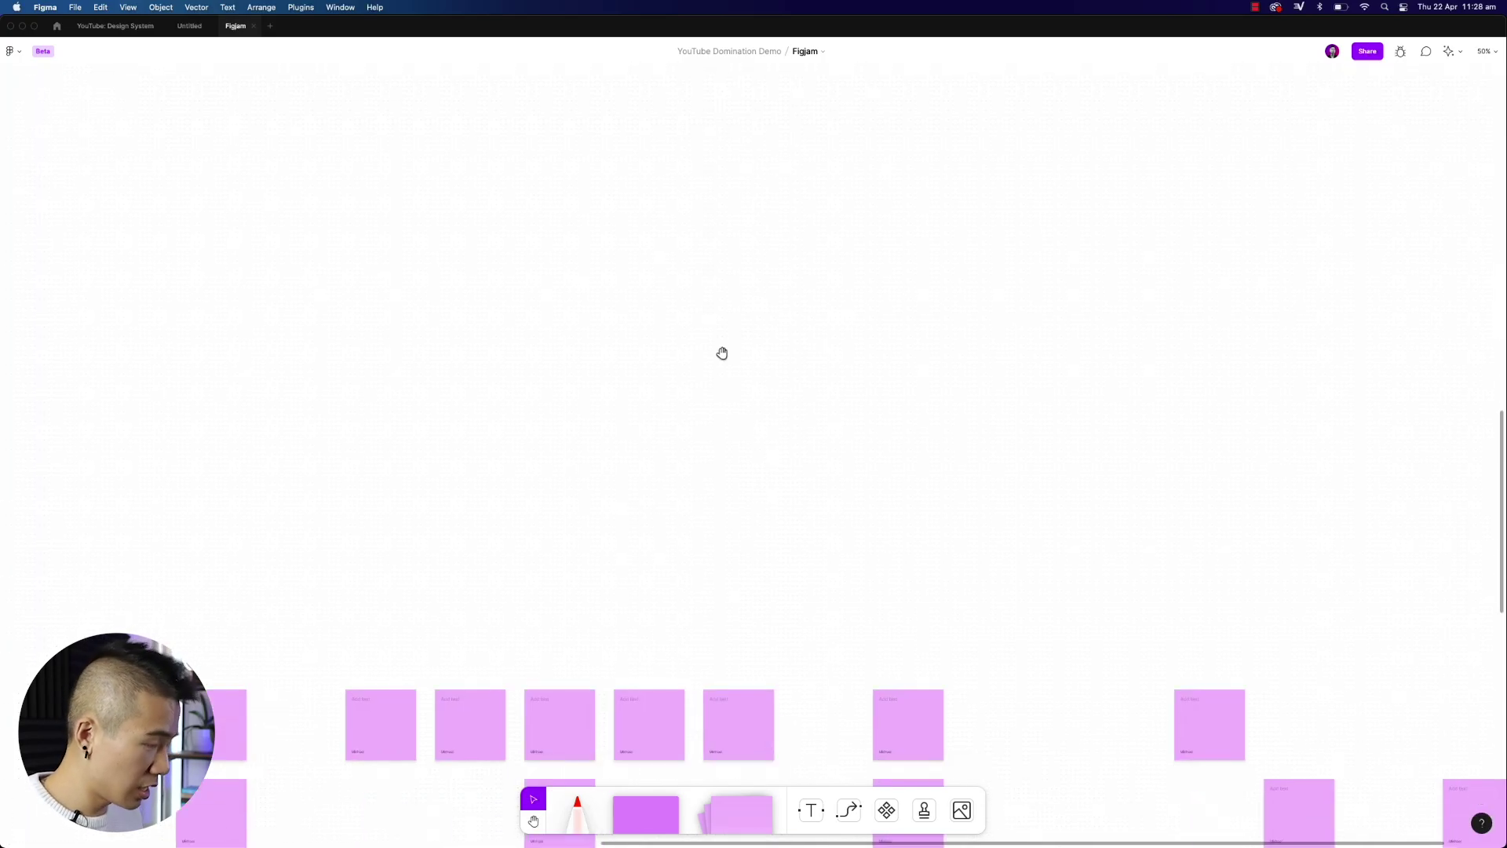
pyautogui.scroll(-5, 792, 414)
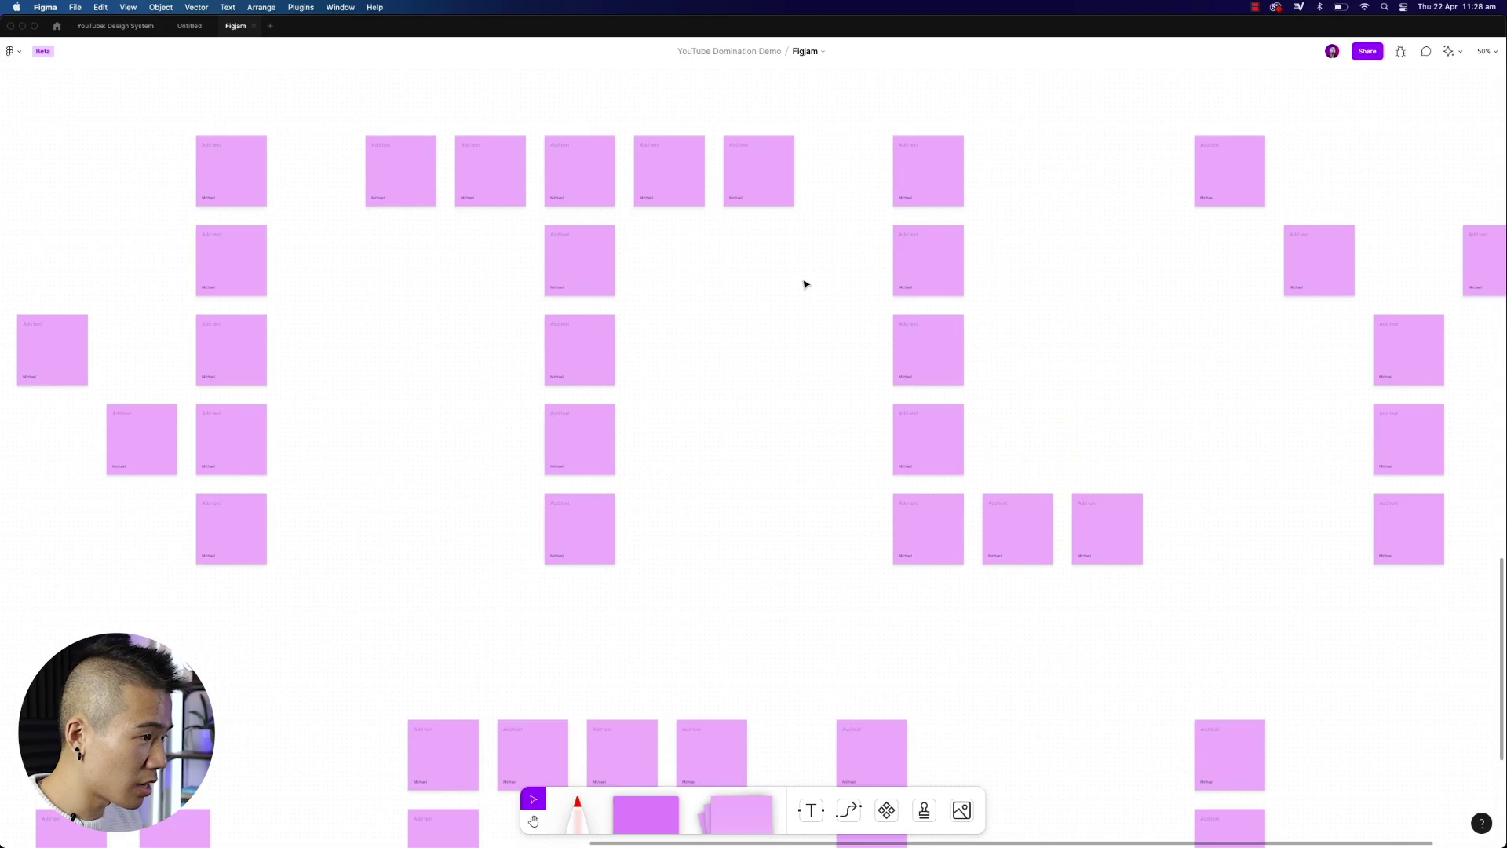
pyautogui.press('-')
pyautogui.press('-')
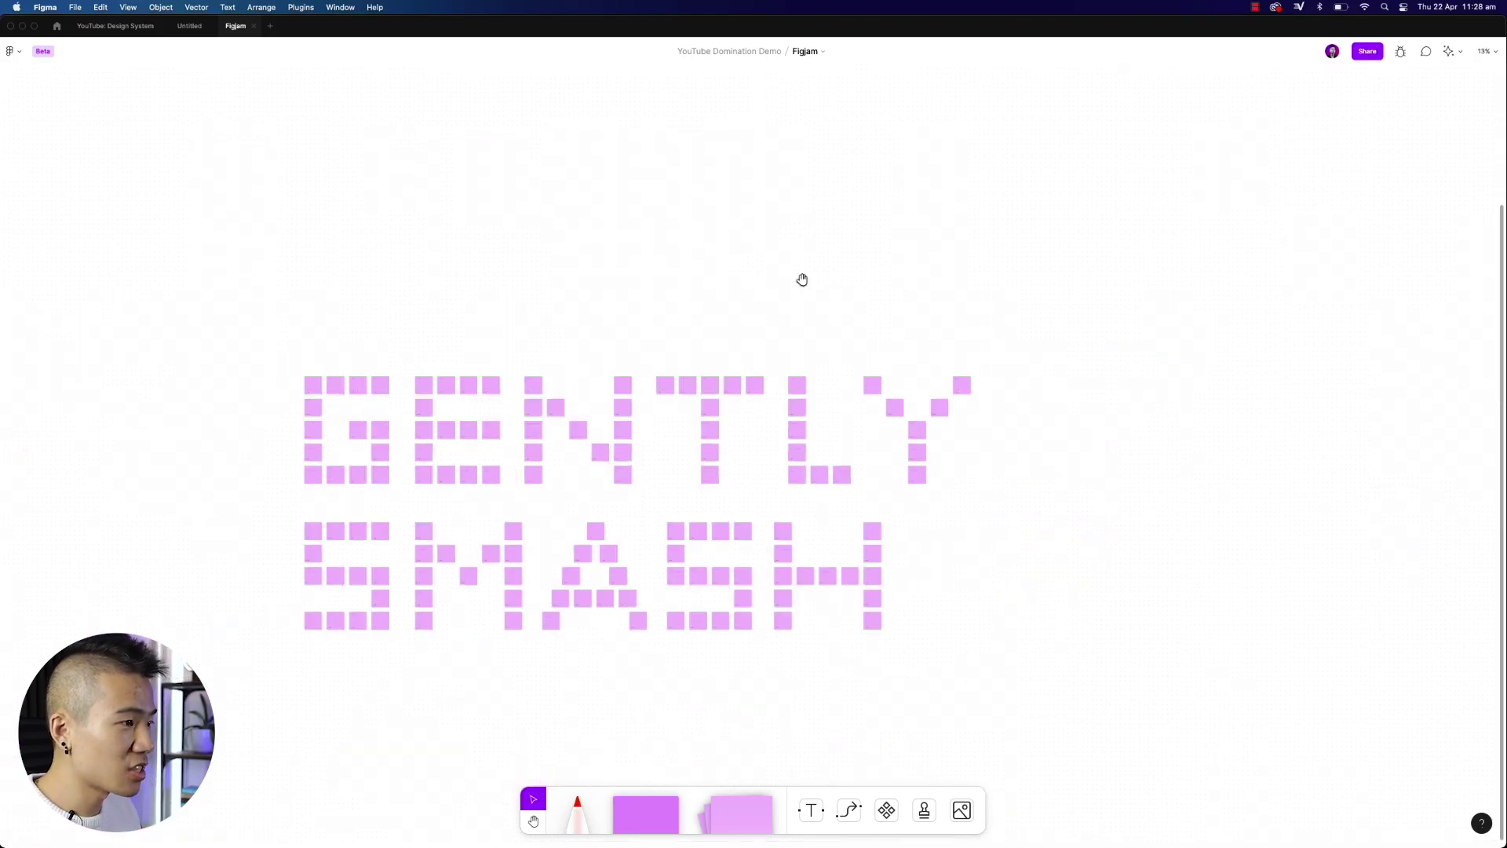
pyautogui.moveTo(717, 421); pyautogui.dragTo(827, 359)
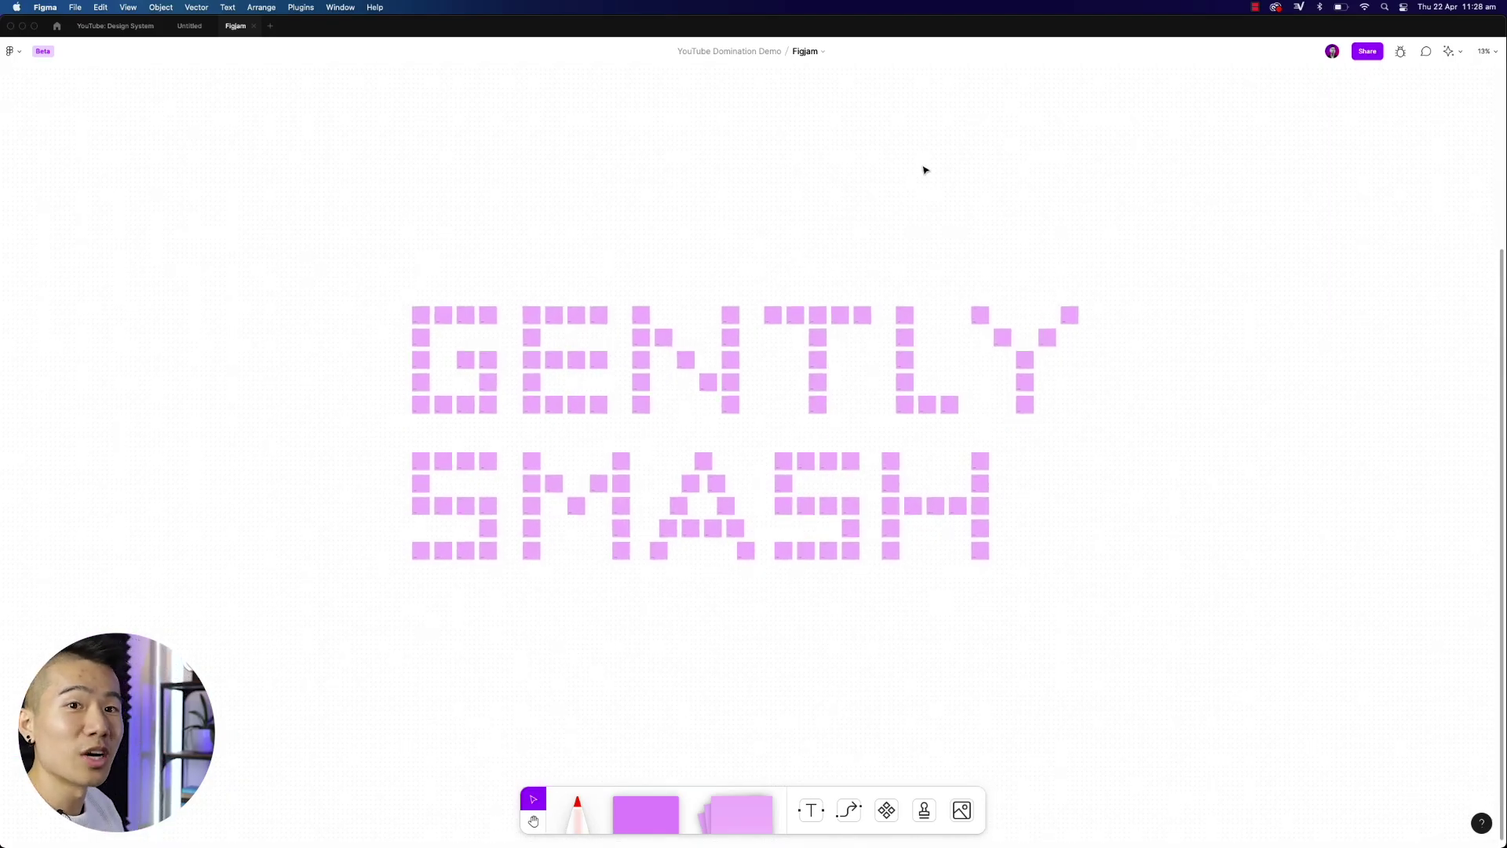